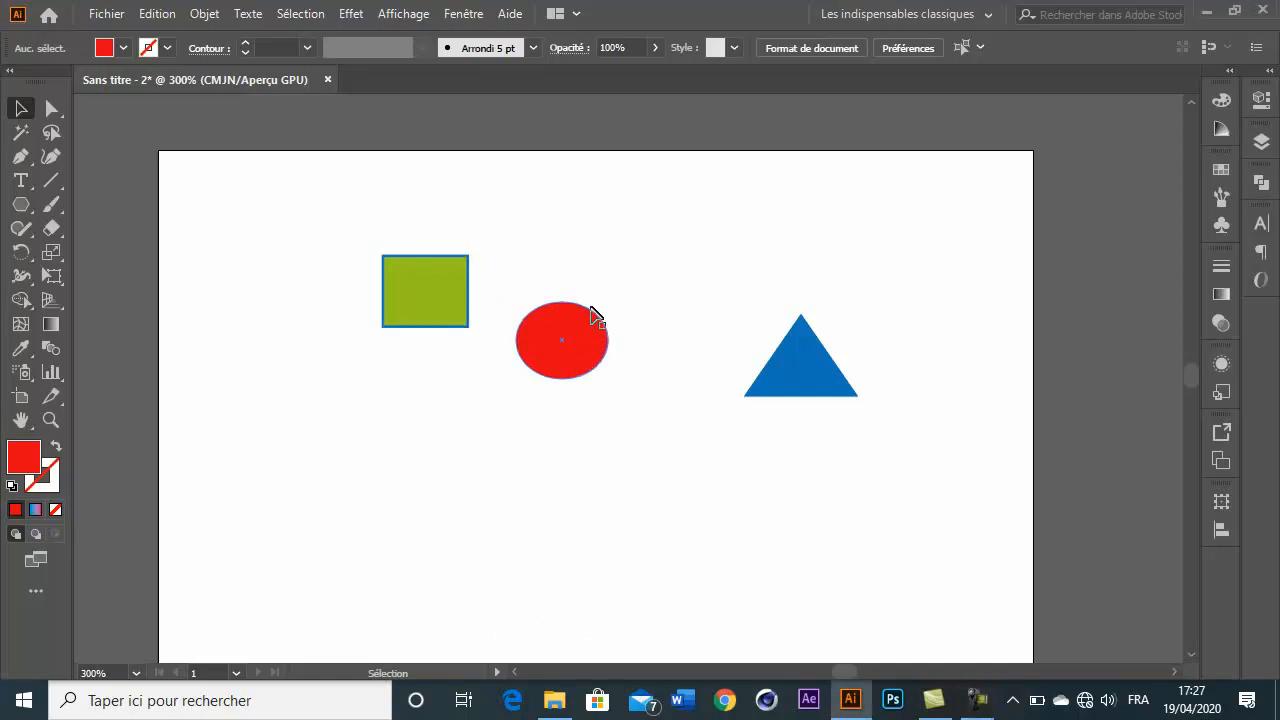
Line up the red circle and the blue triangle by eye in a row with the green square
drag(587, 302, 600, 263)
drag(810, 386, 747, 318)
drag(605, 310, 606, 300)
click(665, 359)
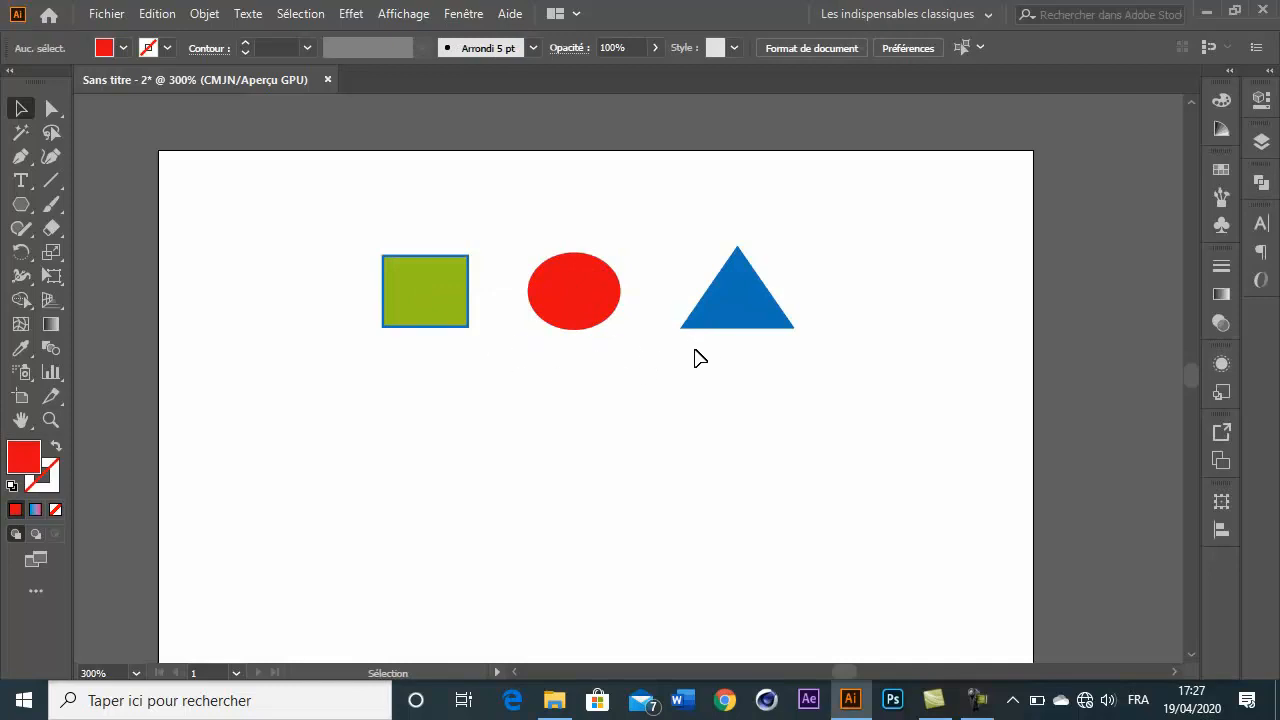
Move the red circle and the blue triangle down so the three shapes sit at different heights
drag(605, 308, 610, 368)
drag(729, 320, 737, 412)
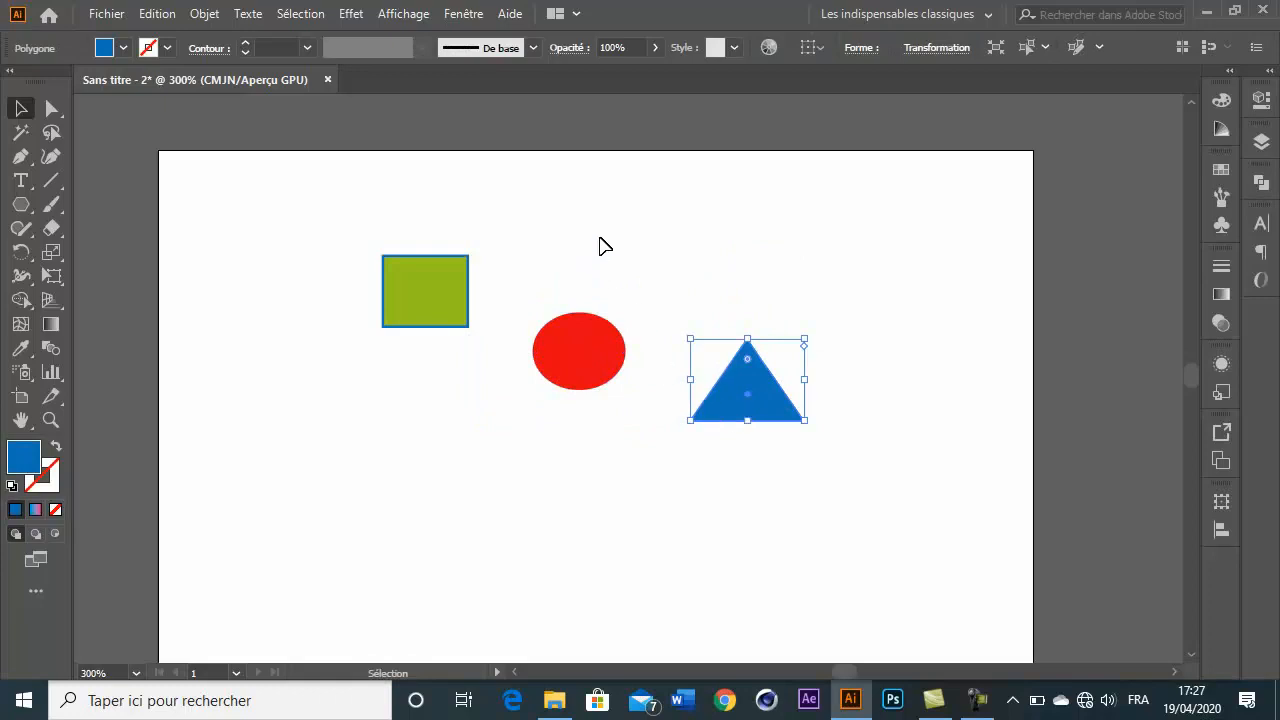
click(603, 247)
Select the square, circle and triangle and align them along their bottom edges
drag(868, 452, 868, 452)
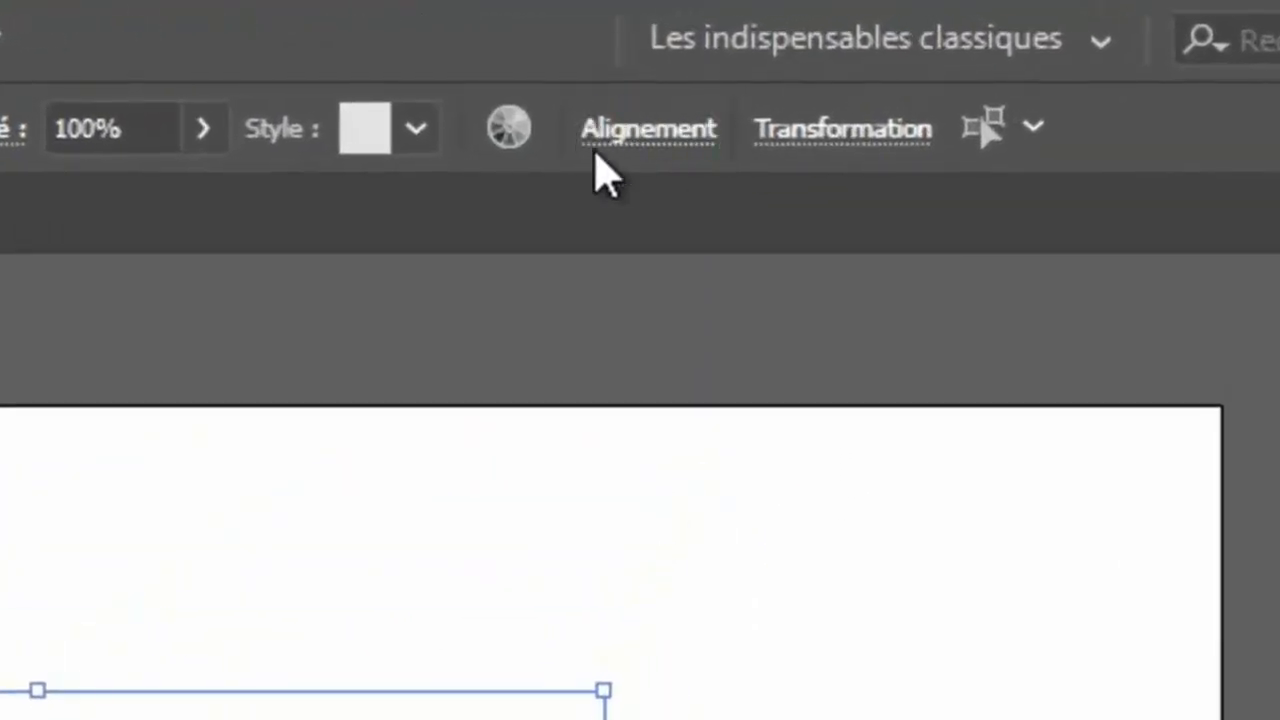
click(636, 145)
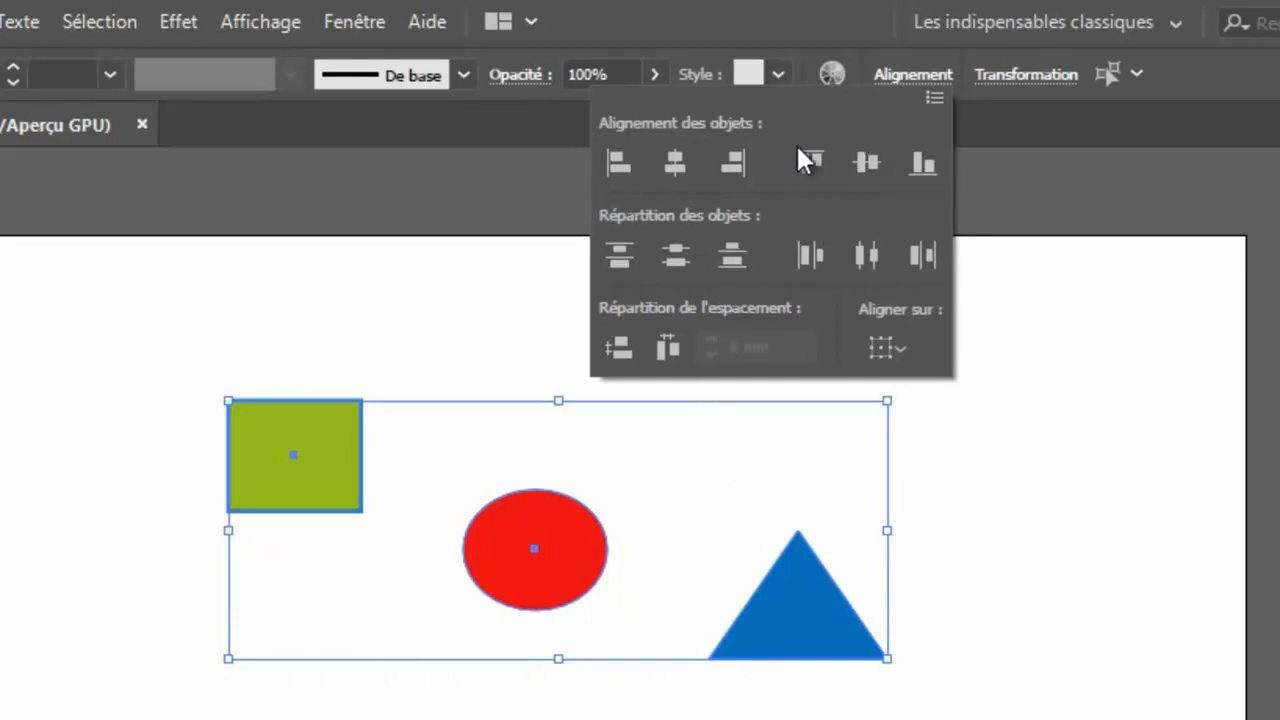
click(924, 166)
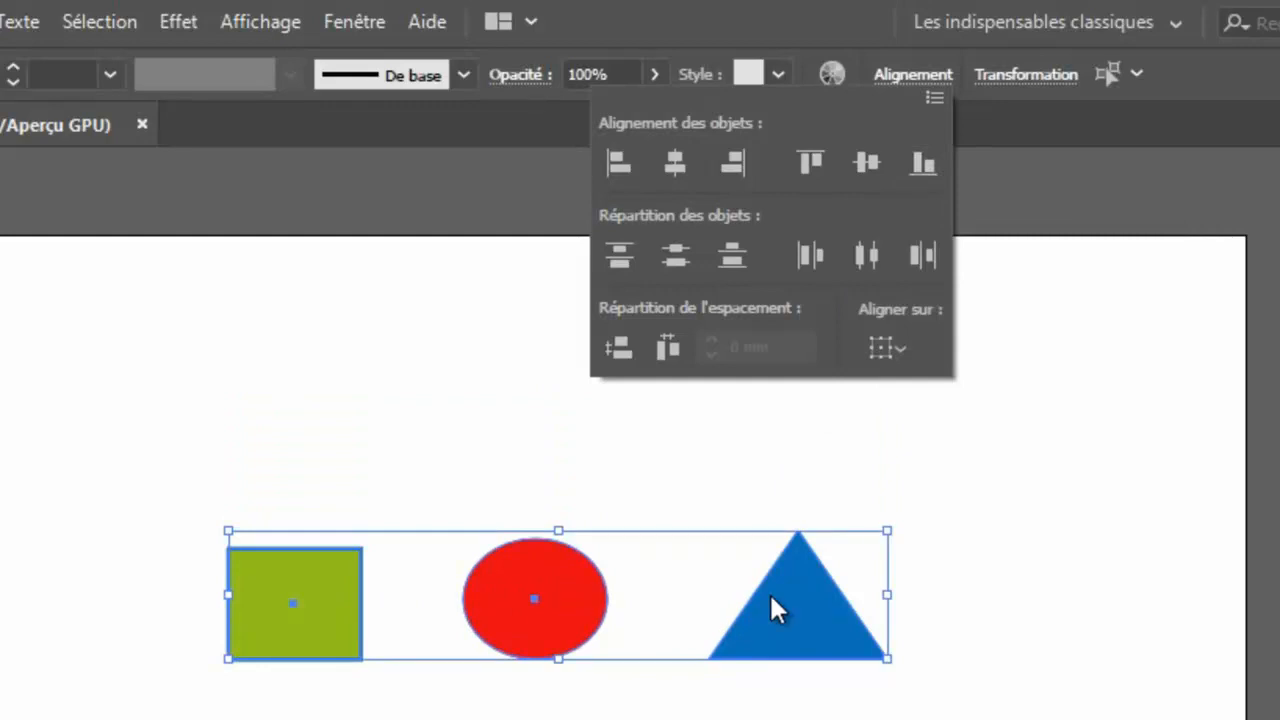
click(380, 620)
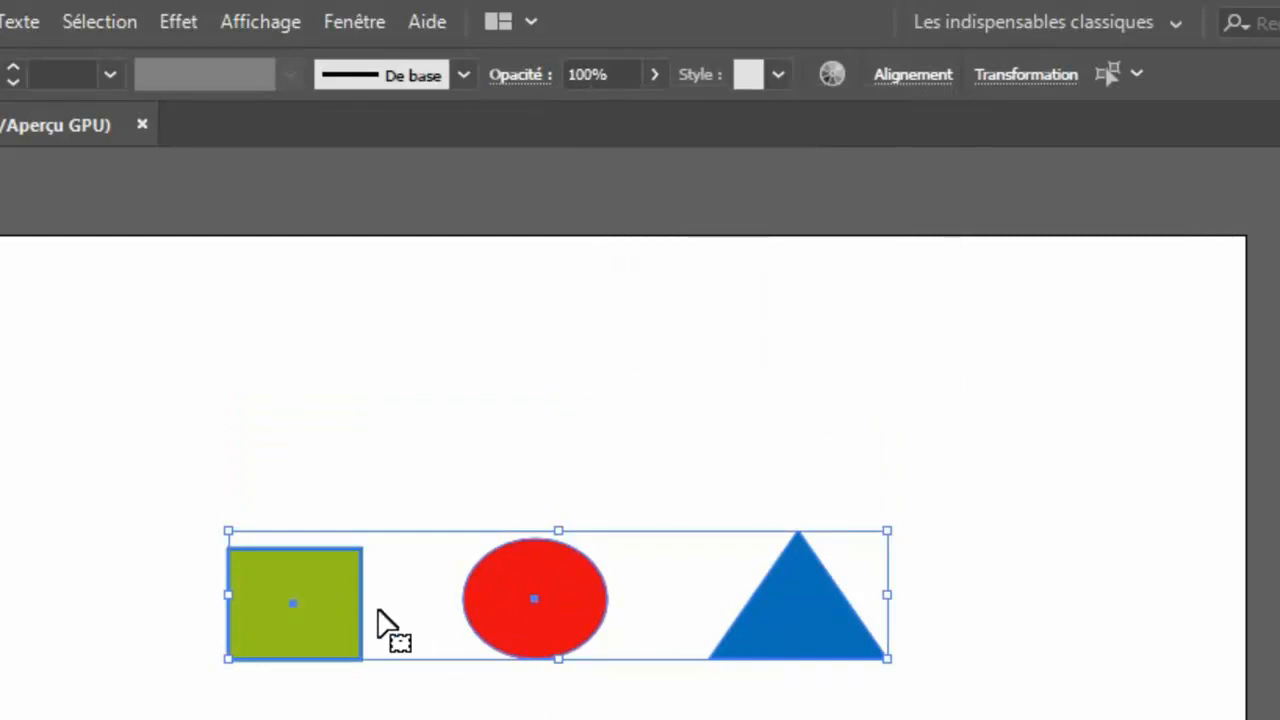
Move the green square and the red circle up by different amounts so the three shapes are staggered again
click(471, 677)
drag(335, 598, 356, 420)
drag(560, 610, 571, 523)
Select all three shapes and align them along their top edges
drag(40, 306, 980, 700)
click(913, 78)
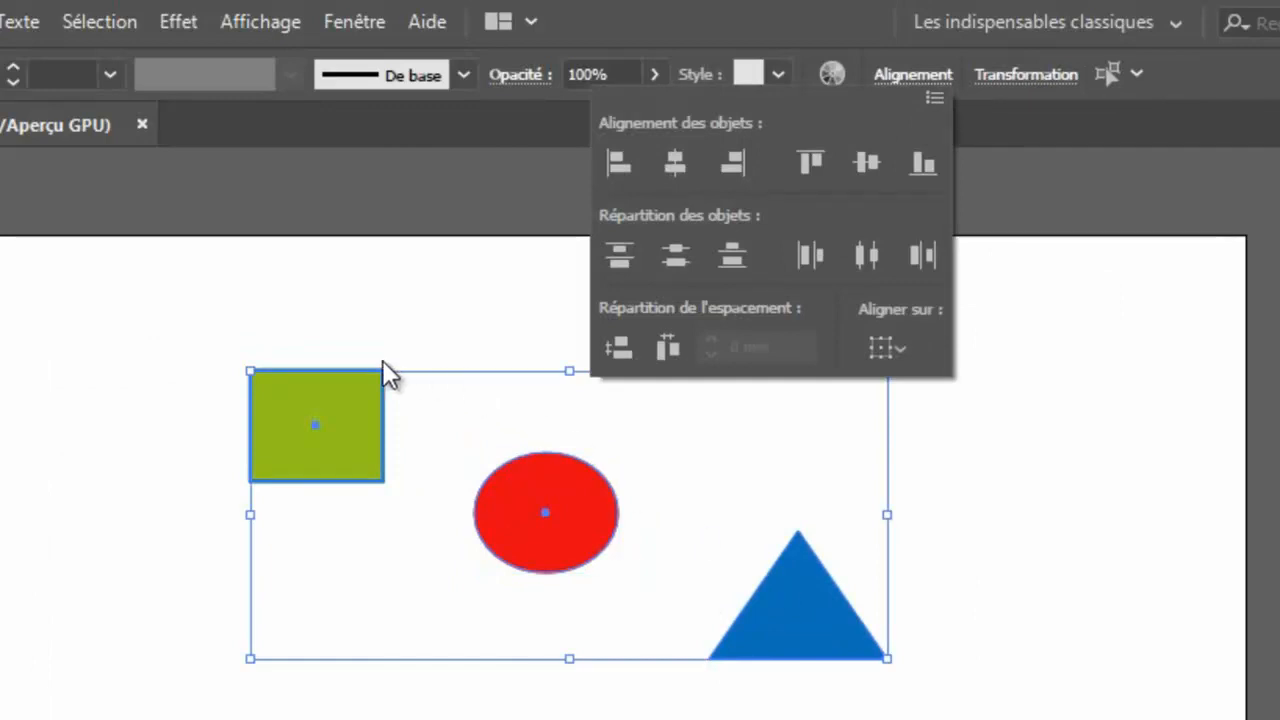
click(808, 158)
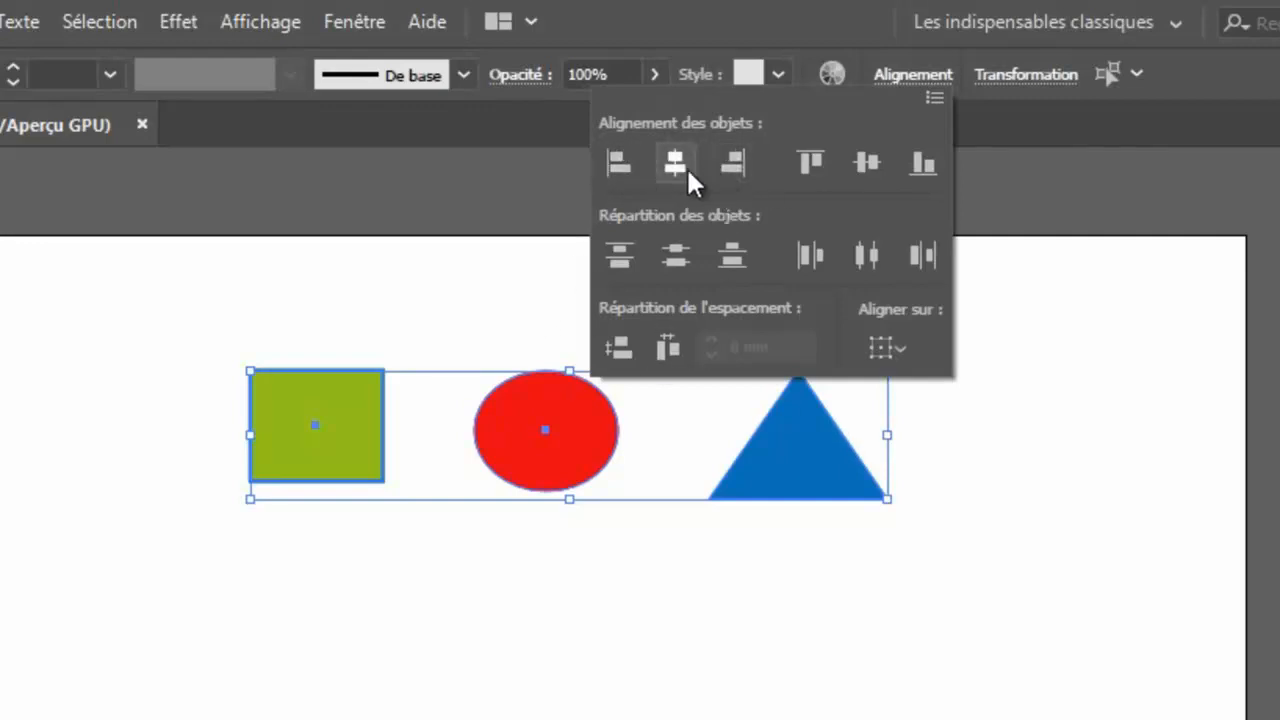
click(473, 292)
Arrange the circle and the triangle diagonally below the green square, and select all three shapes
click(533, 530)
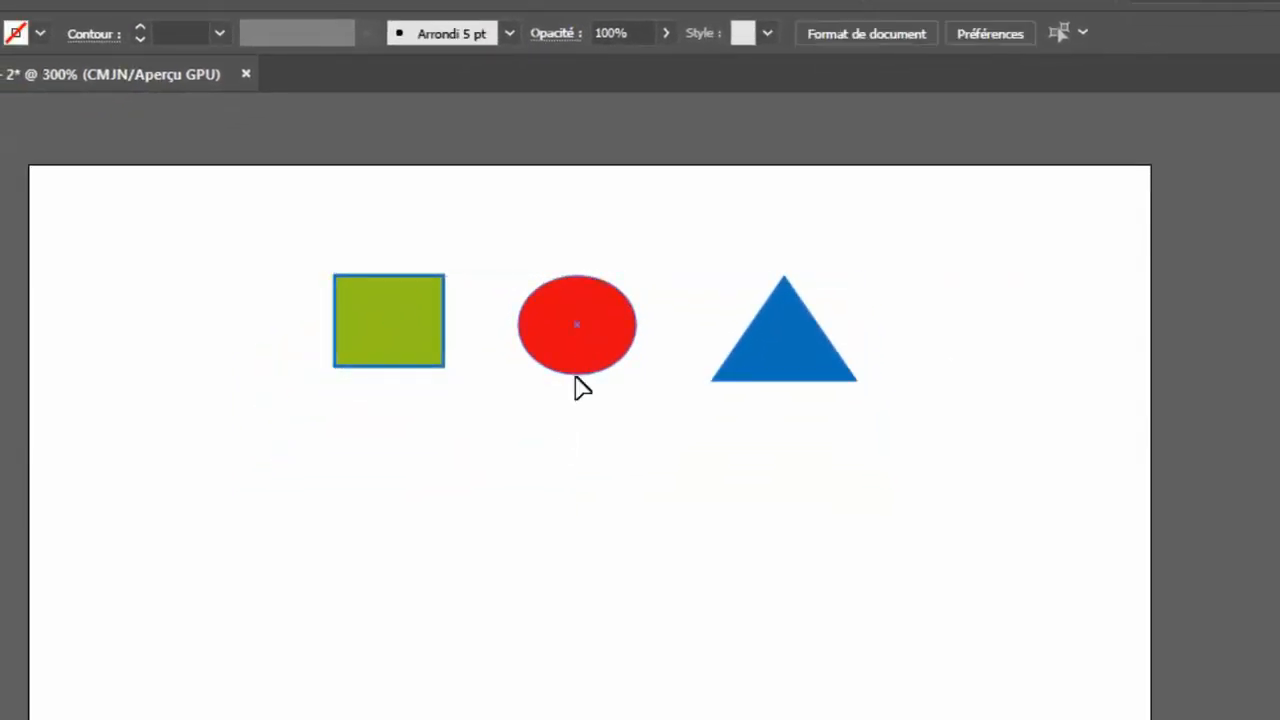
drag(578, 422, 837, 531)
drag(815, 378, 726, 663)
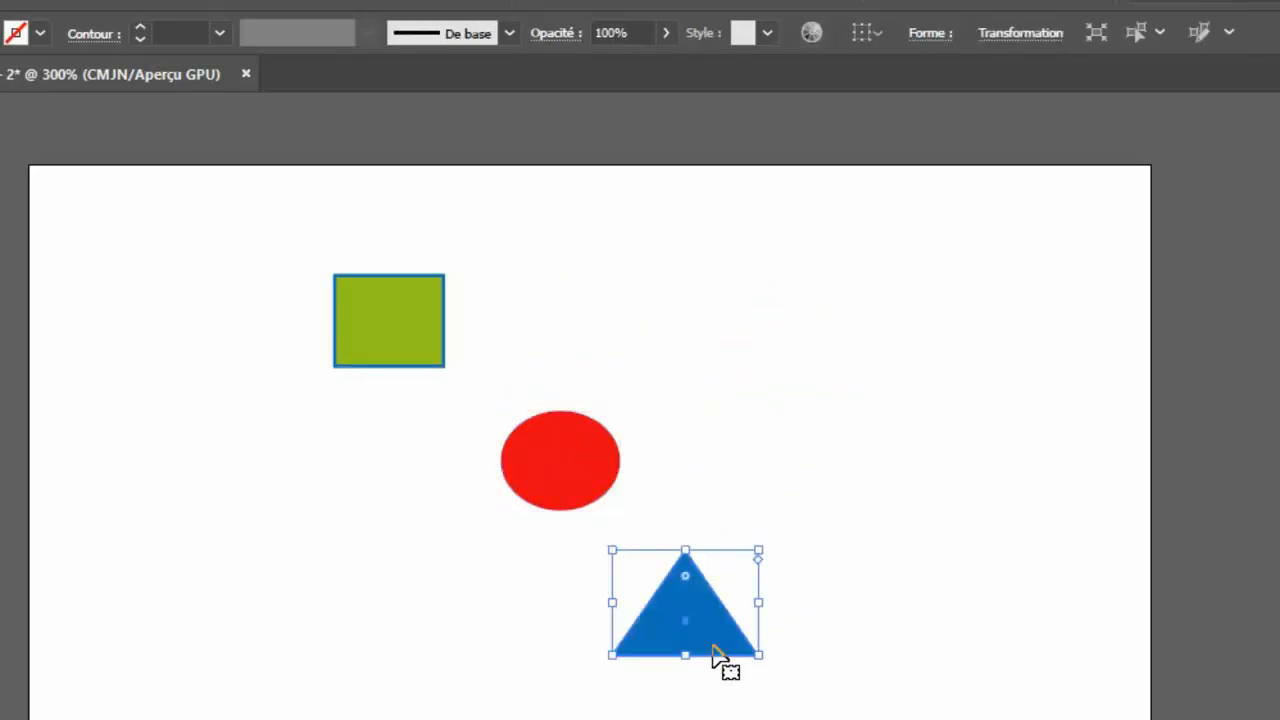
drag(312, 240, 790, 712)
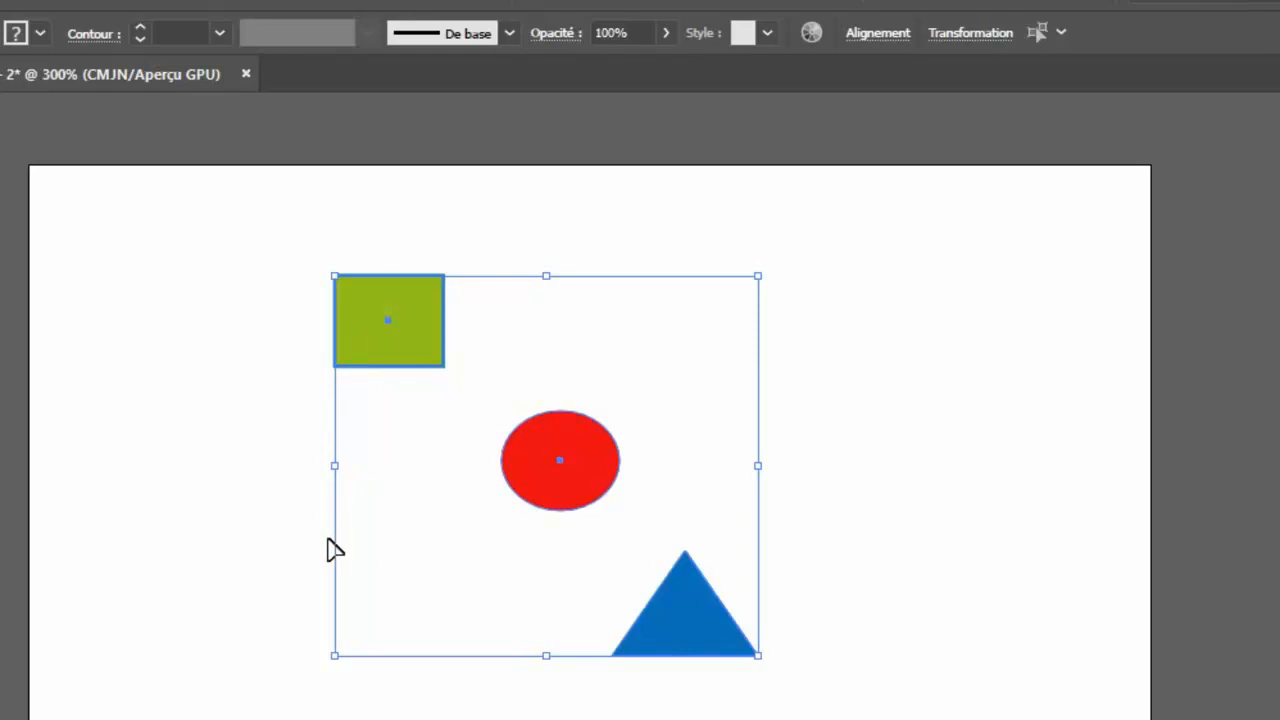
Try a horizontal left alignment on the three shapes, and undo it
click(903, 35)
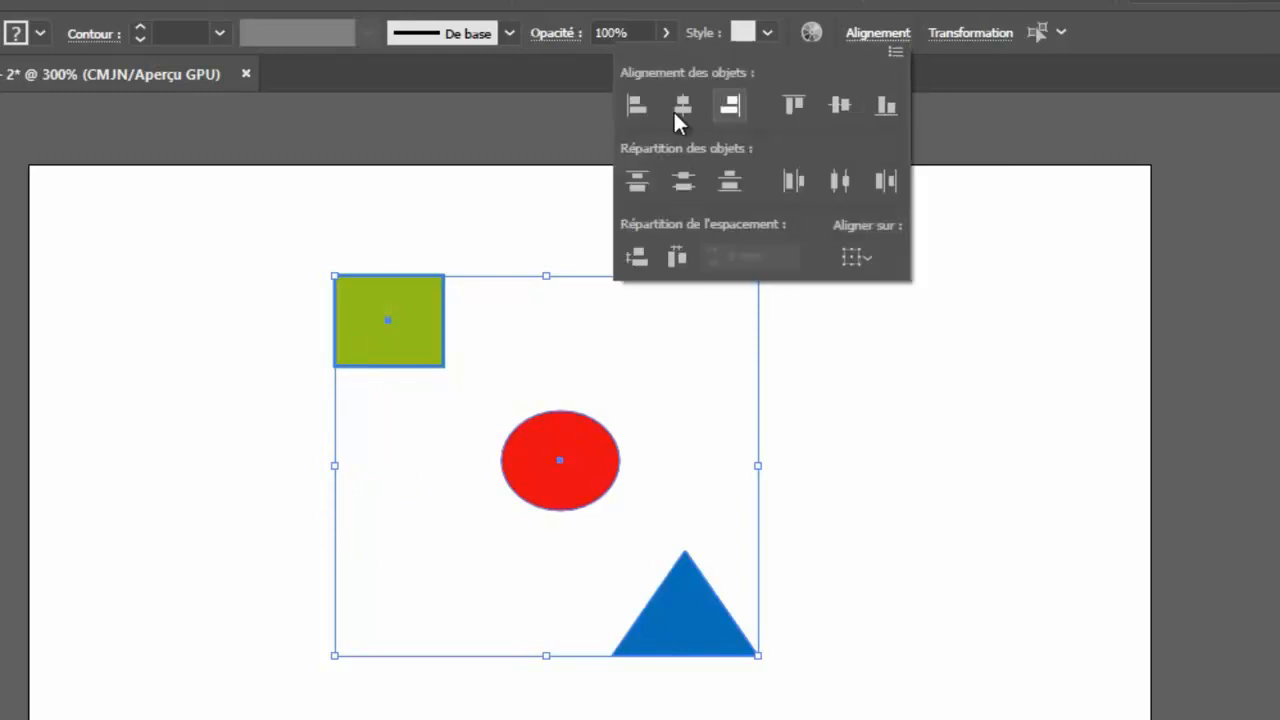
click(633, 106)
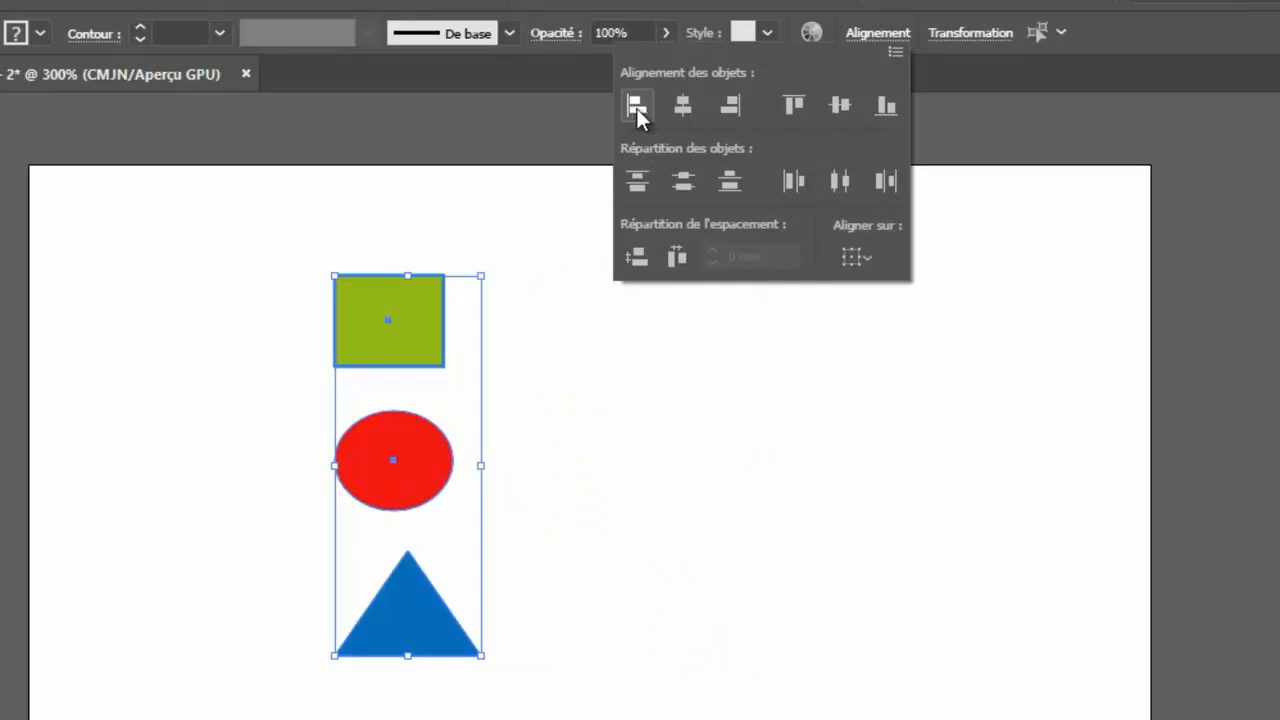
key(Escape)
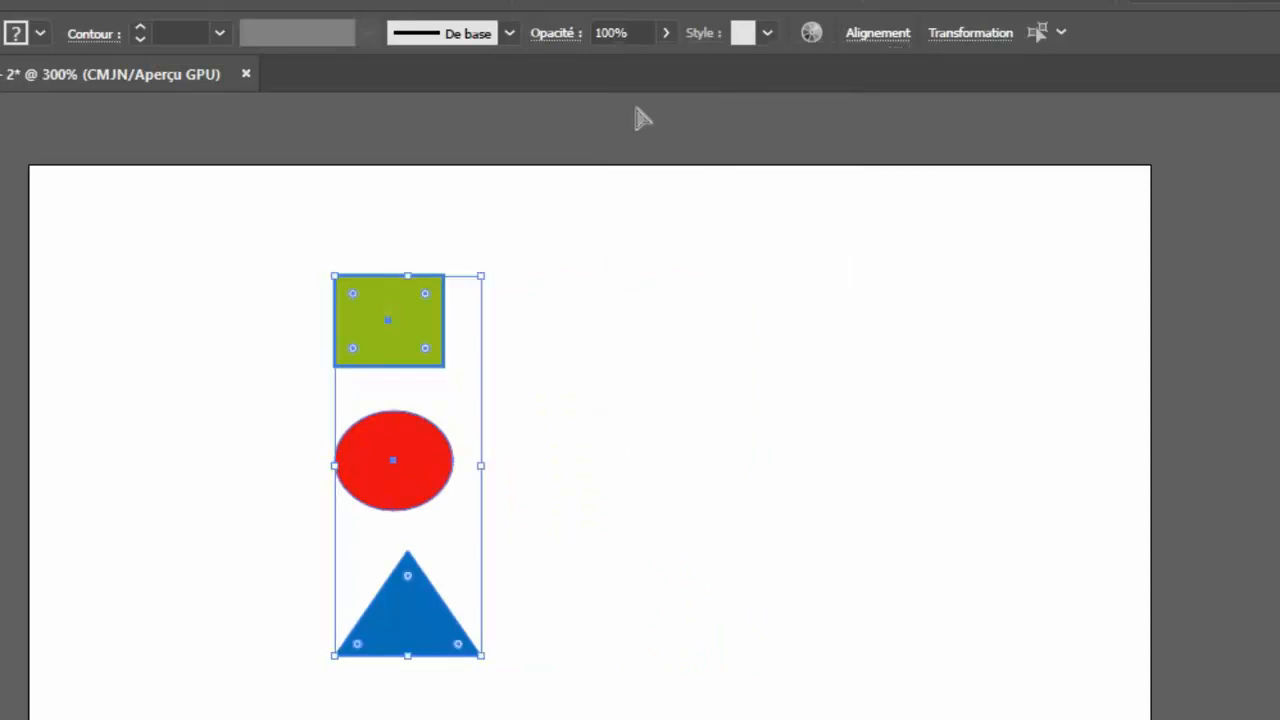
key(ctrl+z)
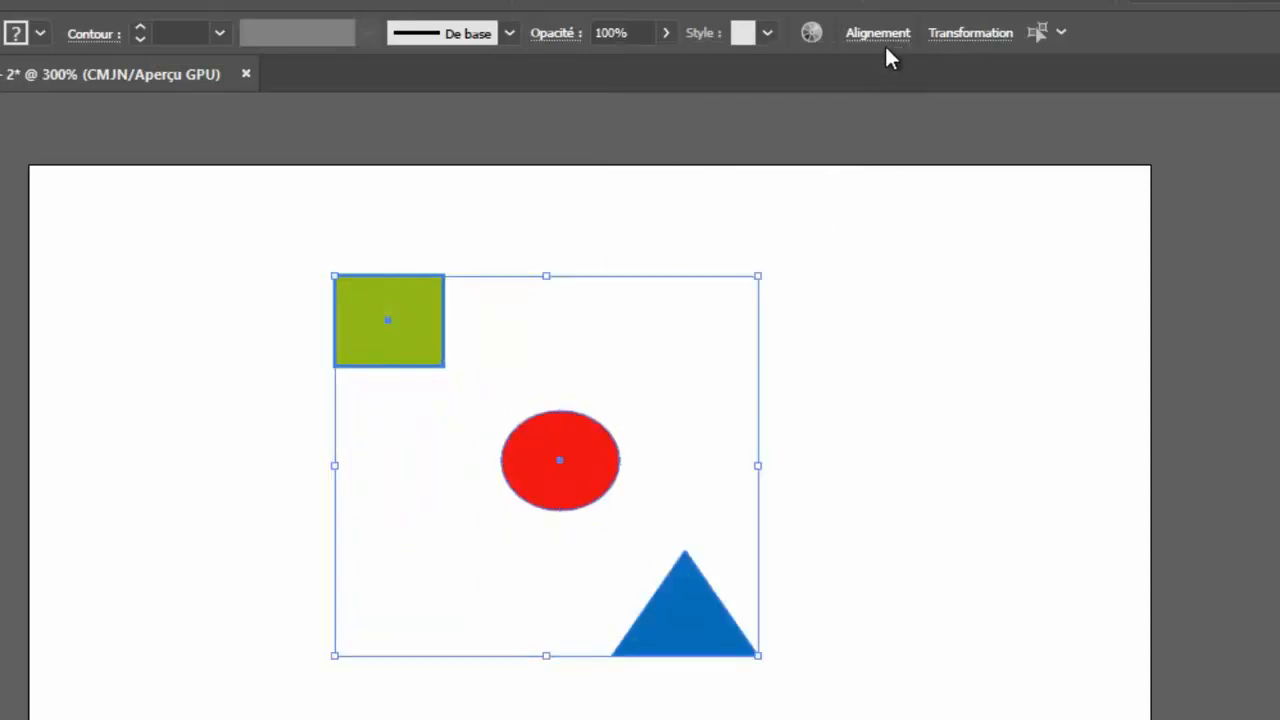
Align the three selected shapes along their right edges and deselect them
click(883, 38)
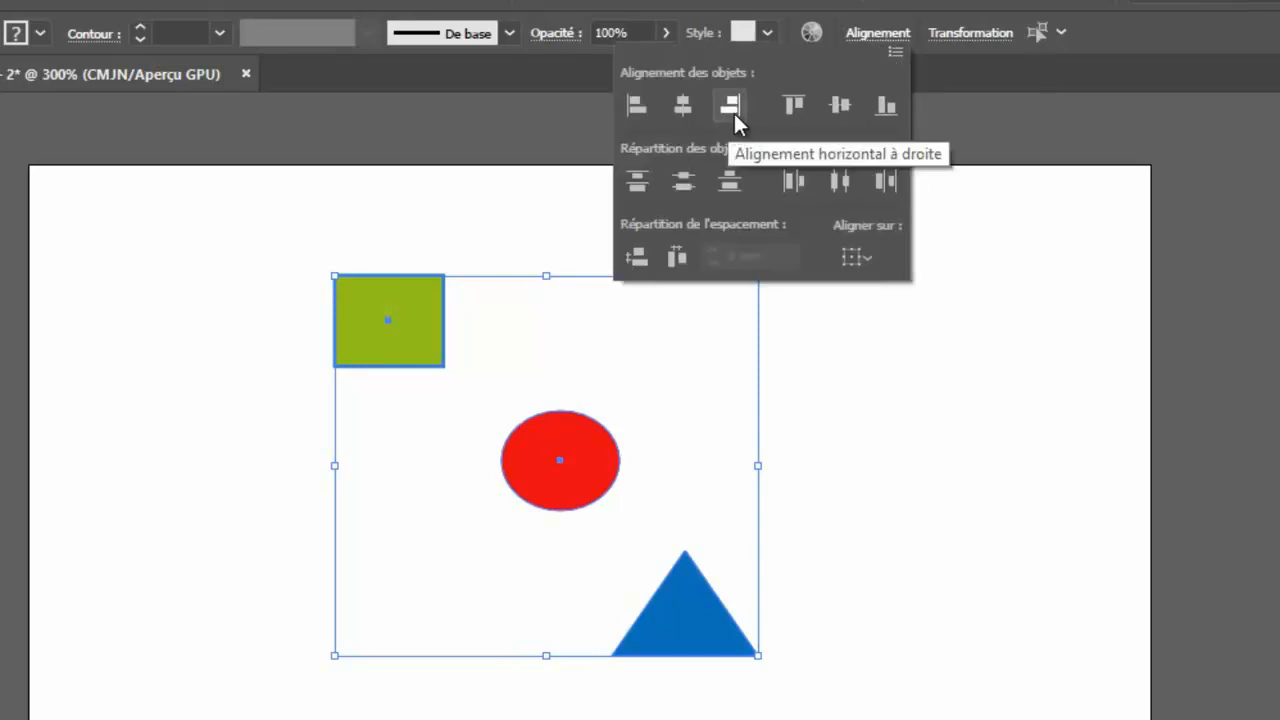
click(734, 111)
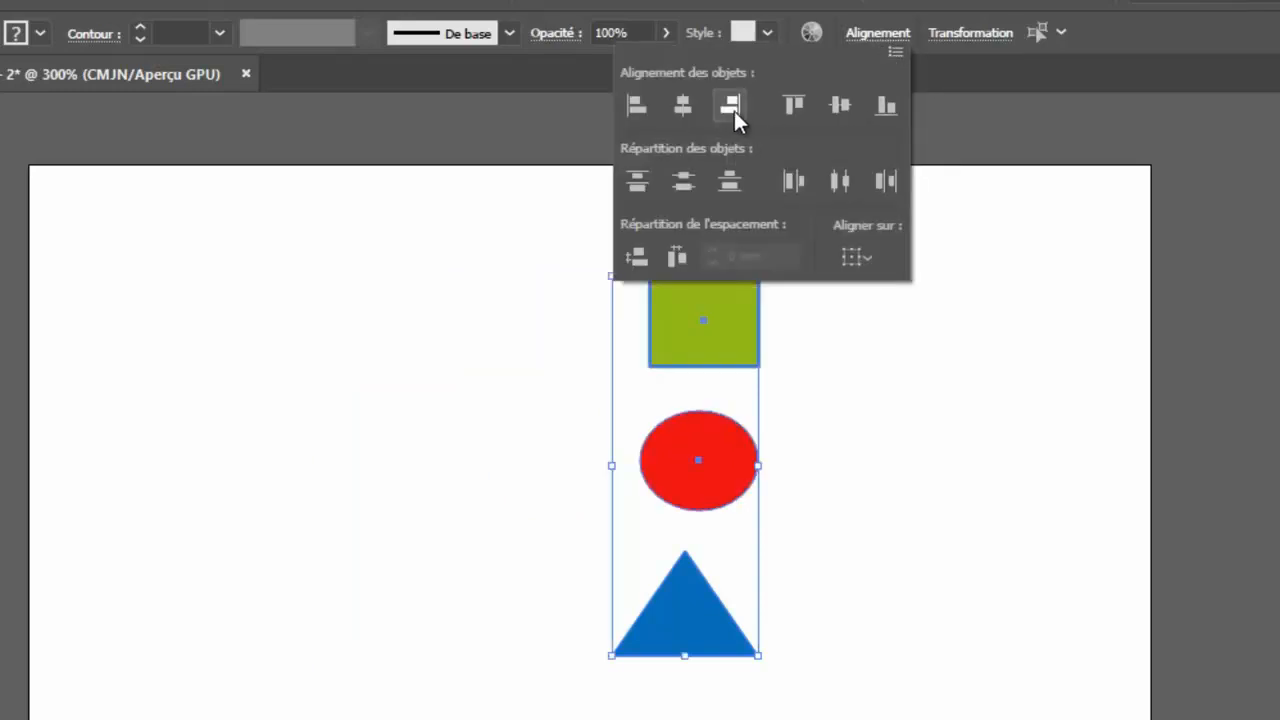
click(886, 400)
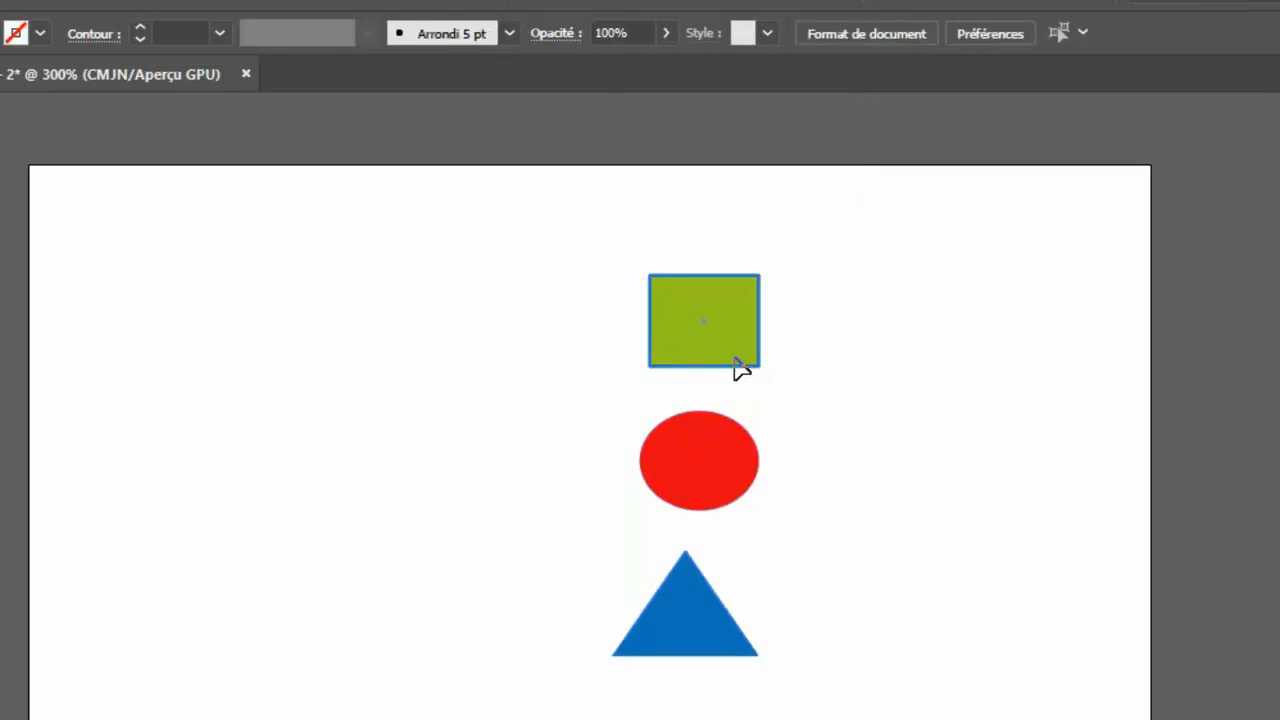
Move the square and the circle up to create uneven gaps, and distribute the vertical spacing of all three shapes evenly
drag(738, 365, 737, 290)
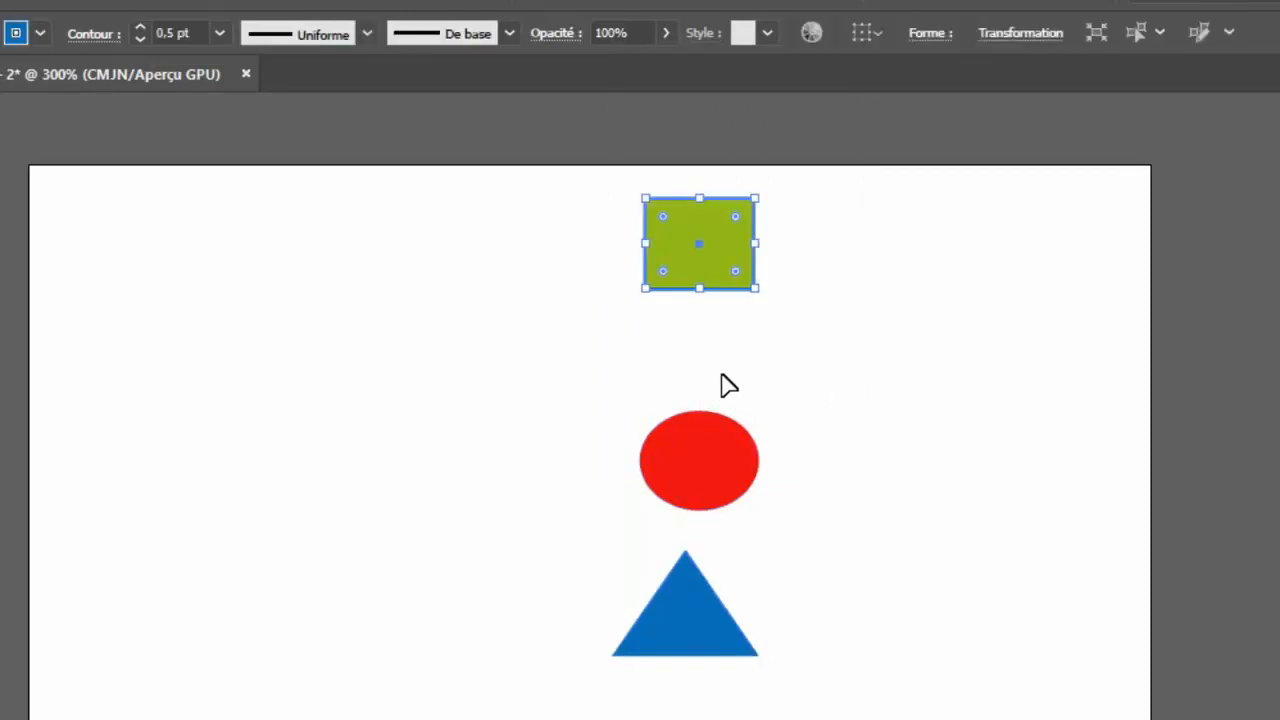
drag(729, 460, 705, 364)
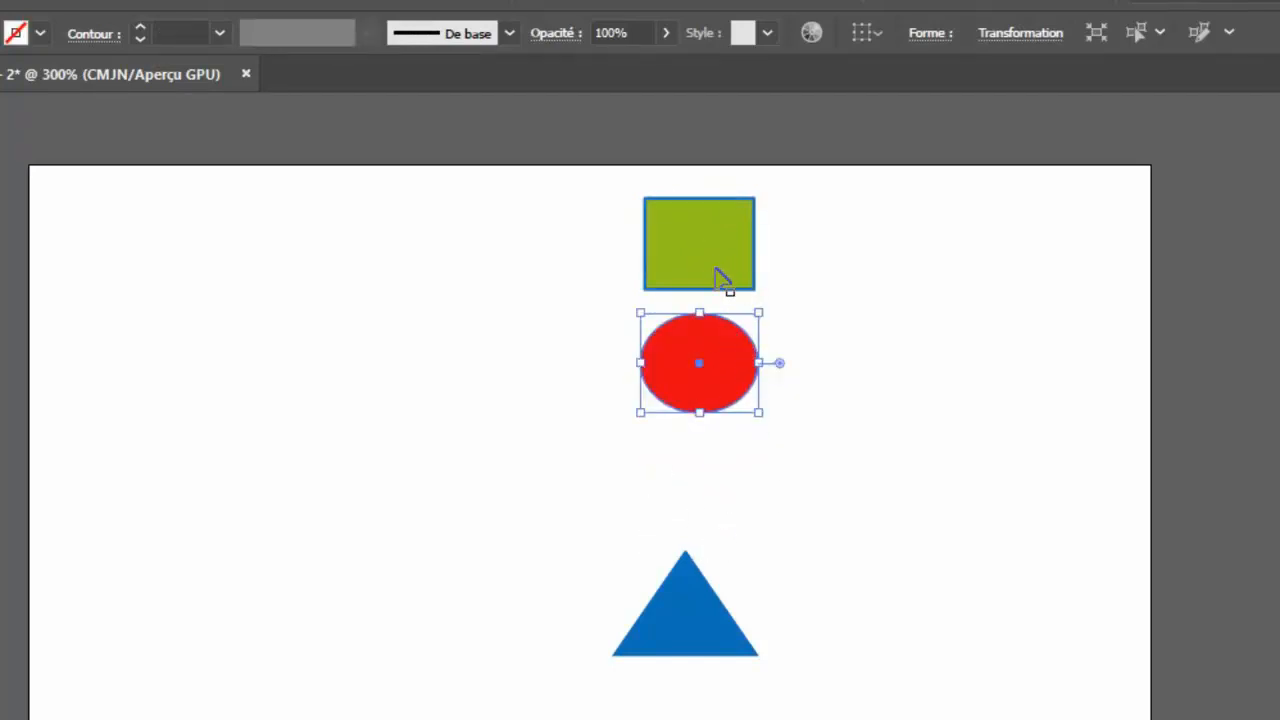
drag(554, 195, 843, 698)
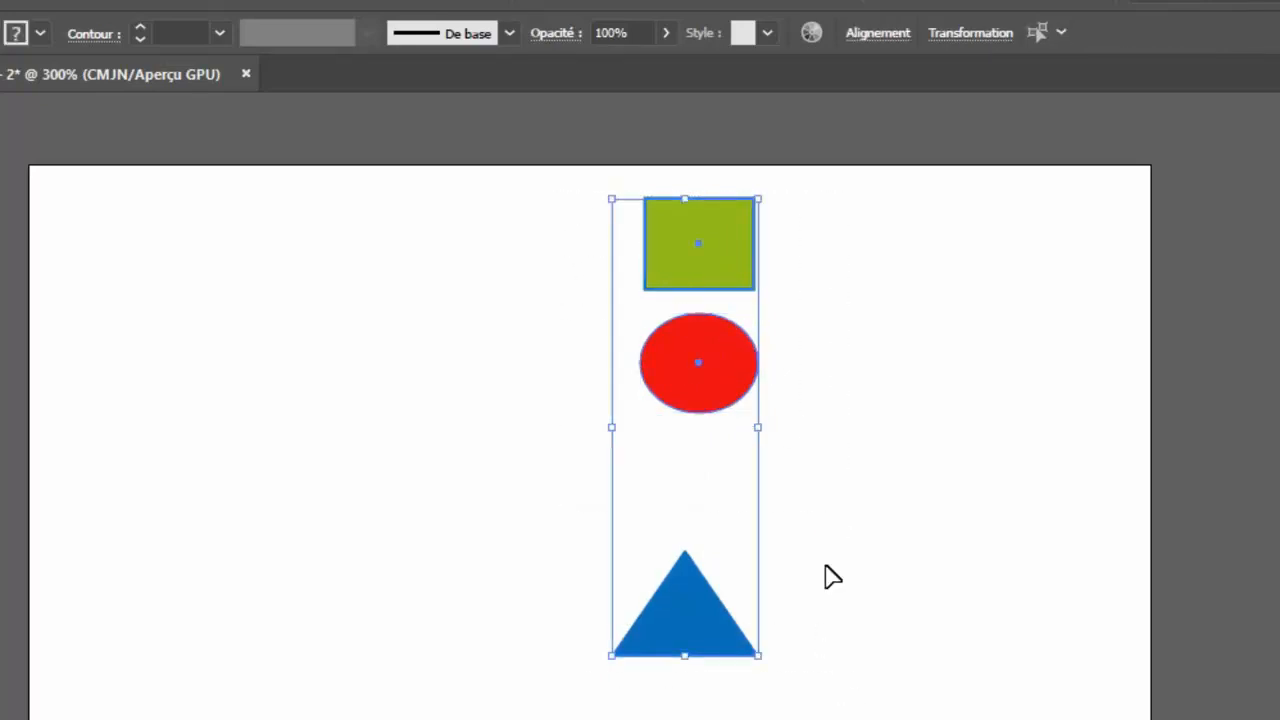
click(882, 34)
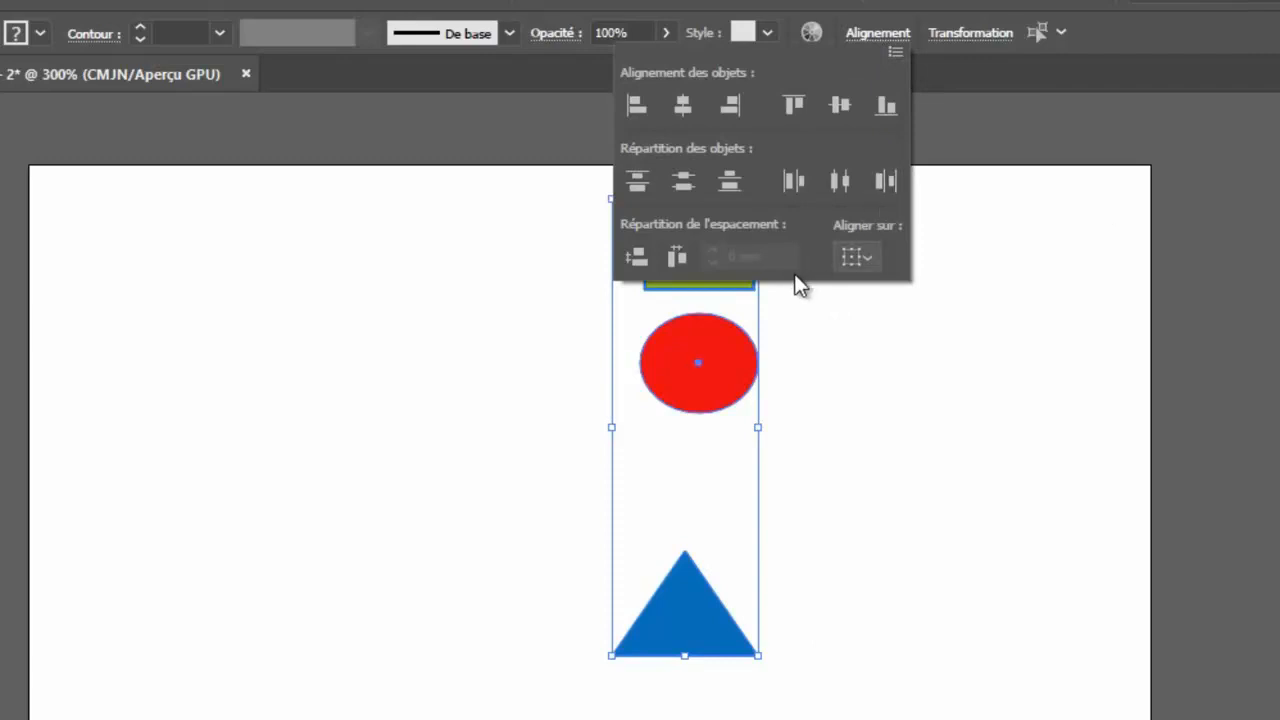
click(635, 258)
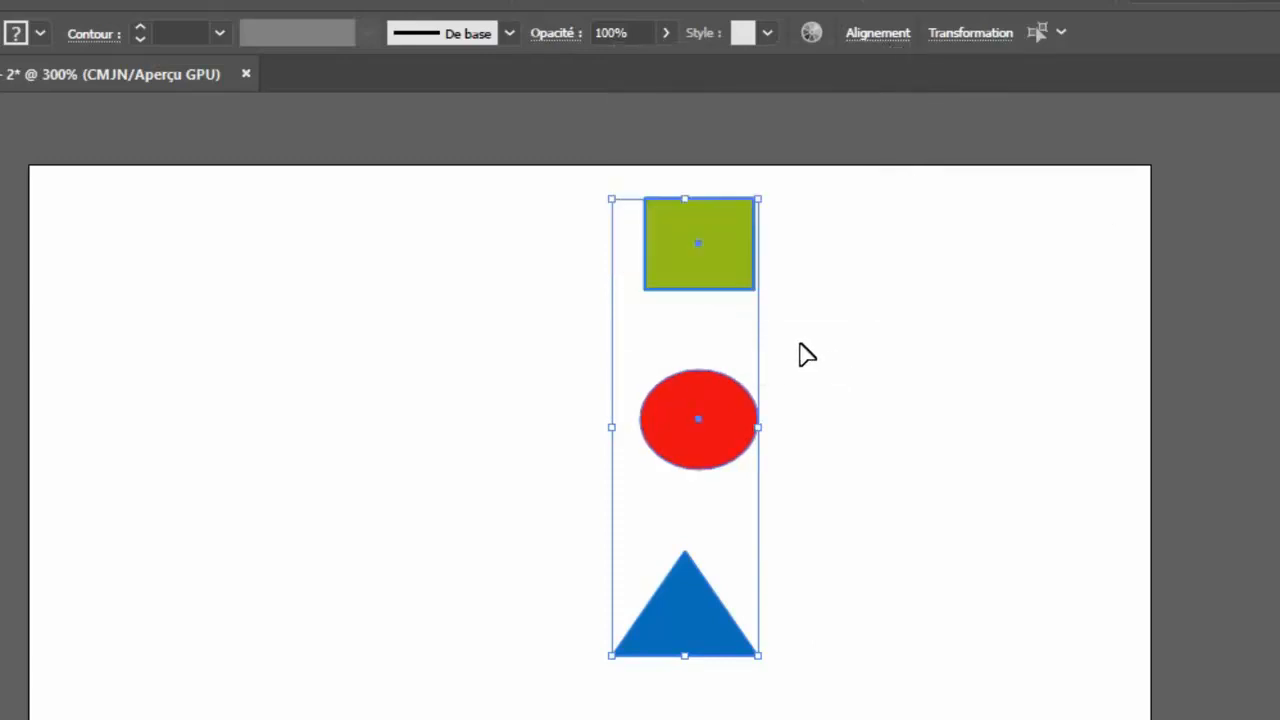
Move the column of shapes to the artboard's left part and align the shapes on their horizontal centres
drag(682, 278, 414, 280)
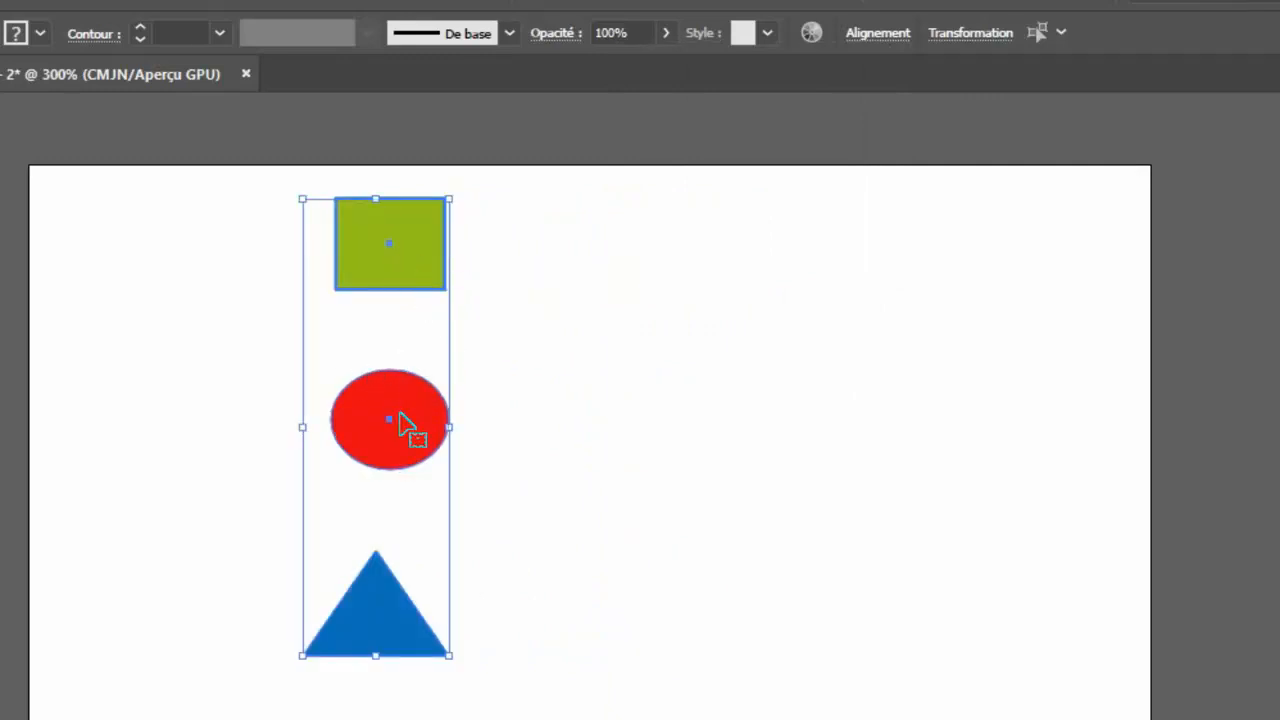
click(876, 34)
click(683, 105)
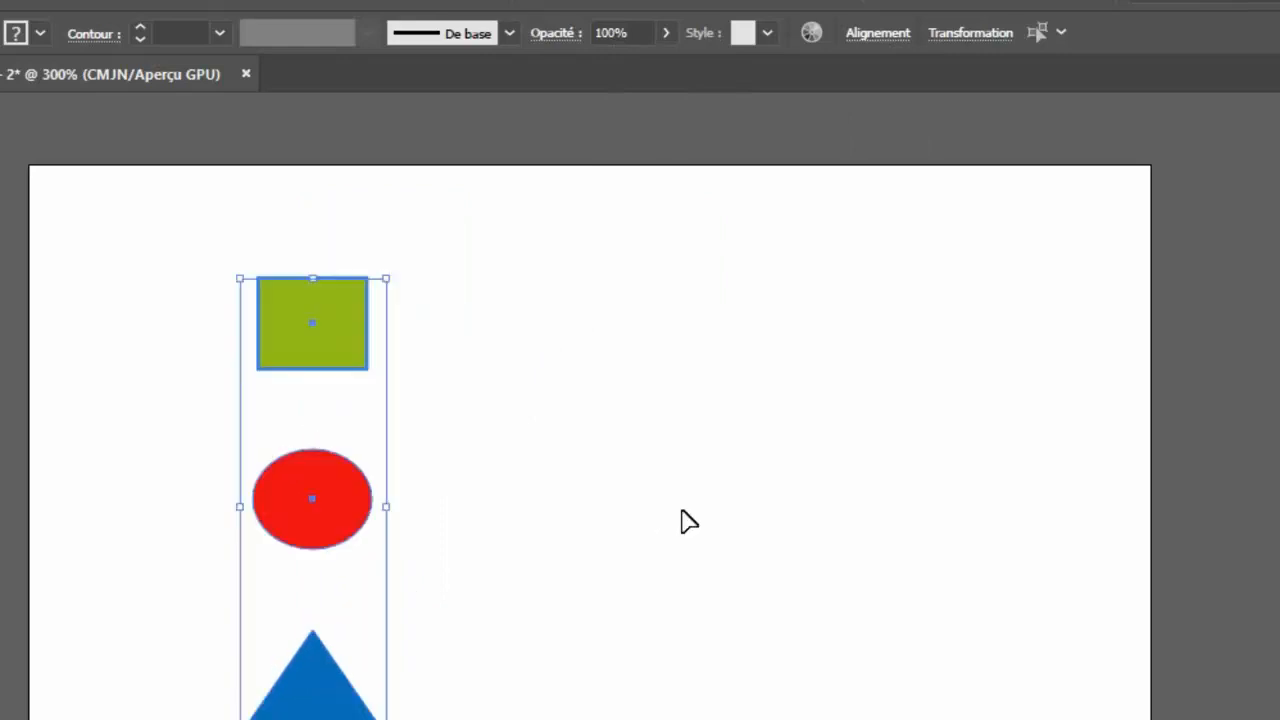
Scatter the column by moving the circle beside the square and the triangle farther right and lower than the circle
click(665, 520)
drag(377, 506, 490, 422)
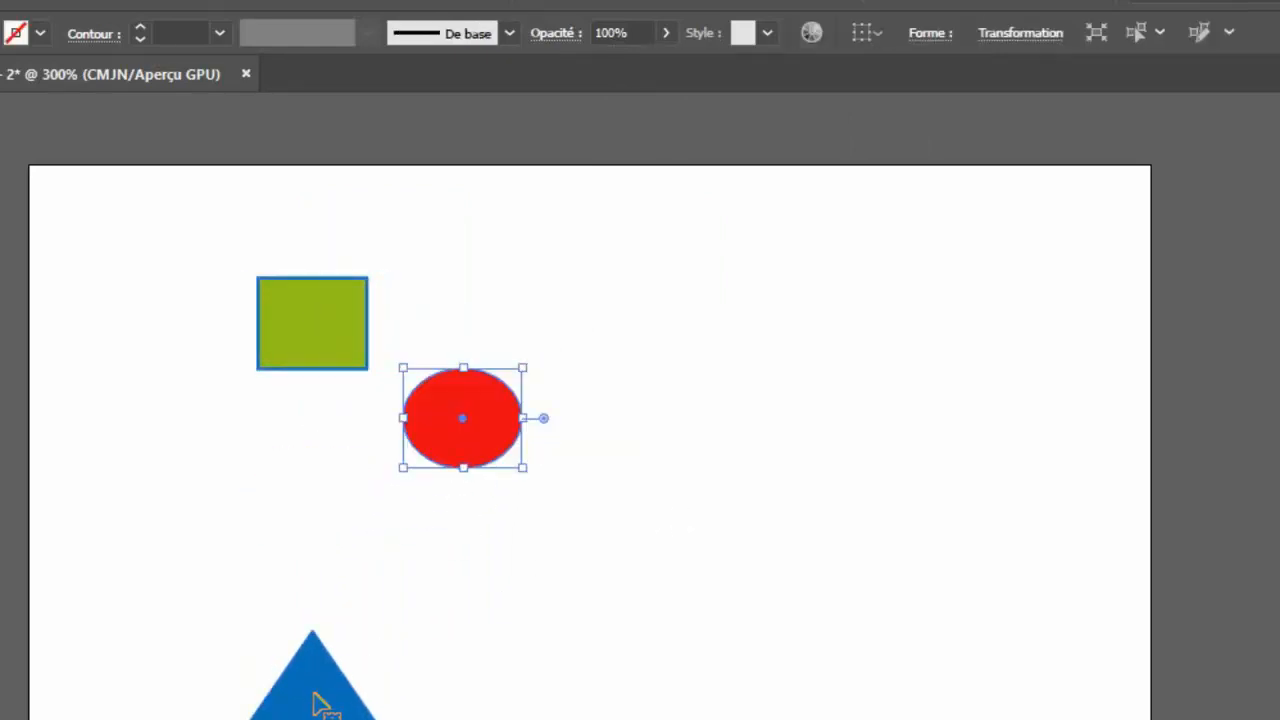
drag(320, 700, 820, 530)
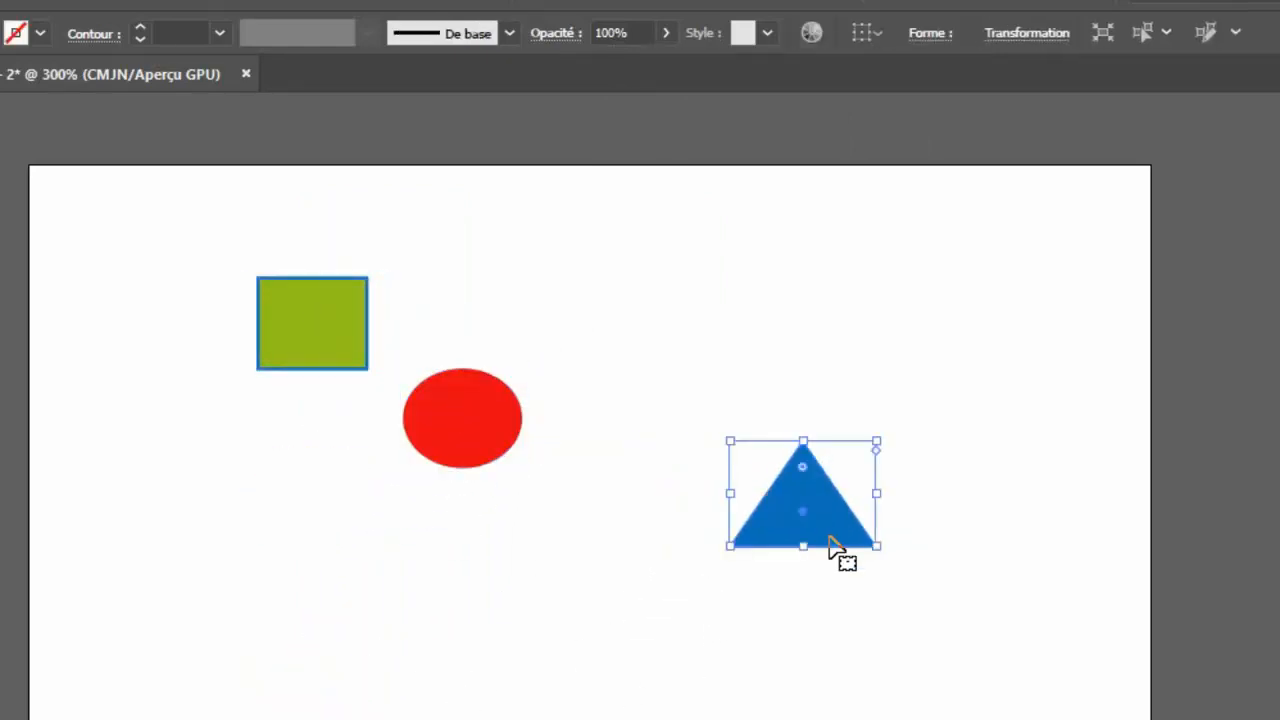
click(666, 420)
Select the square, circle and triangle and align them on their vertical centres
drag(210, 244, 992, 650)
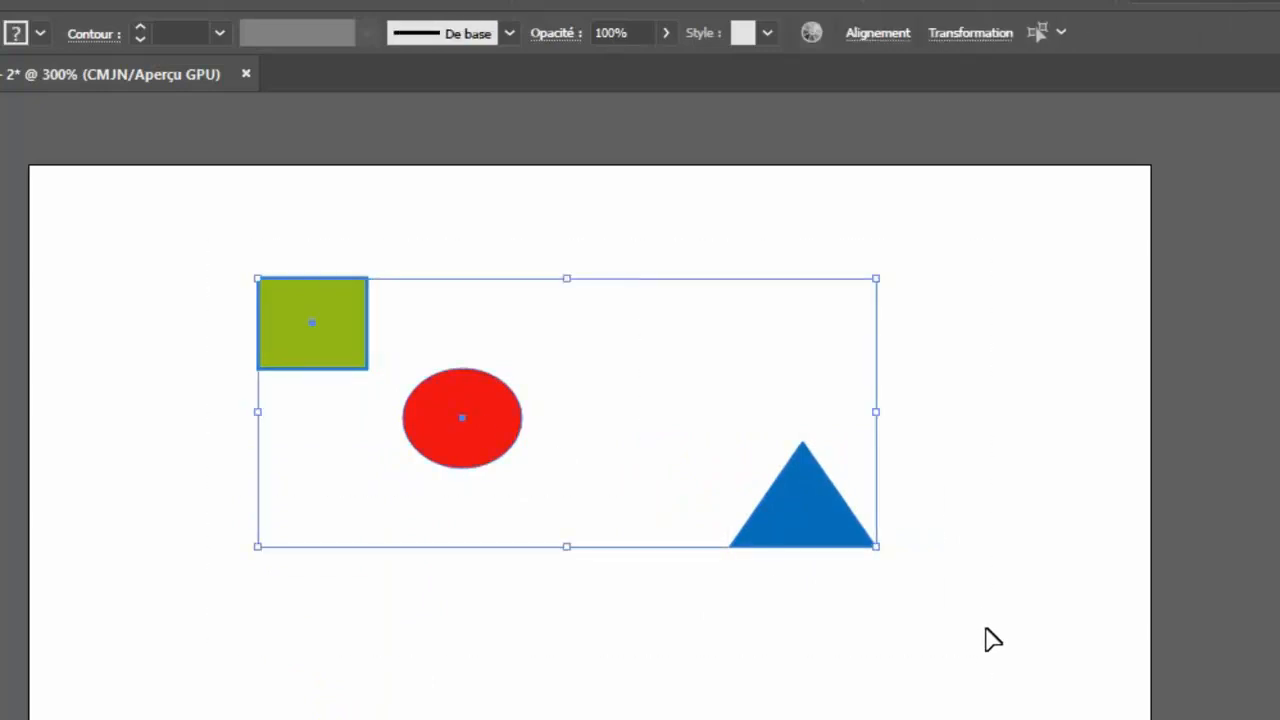
click(893, 42)
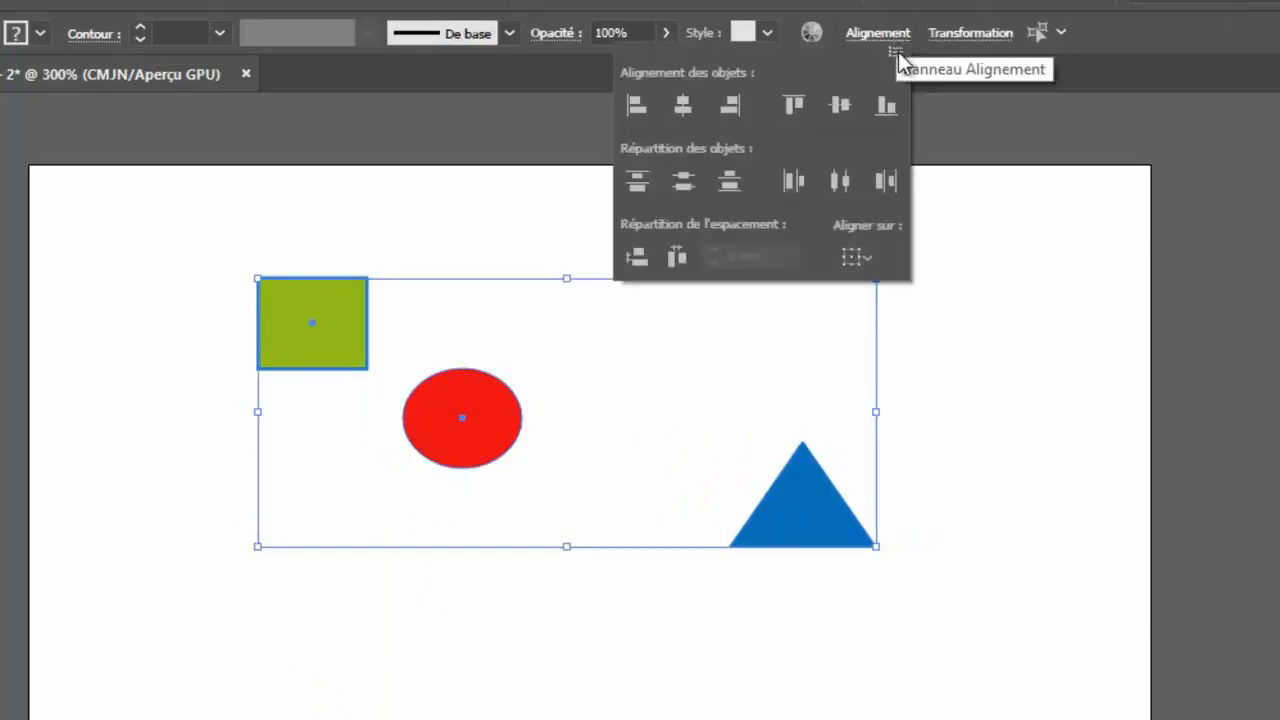
click(840, 107)
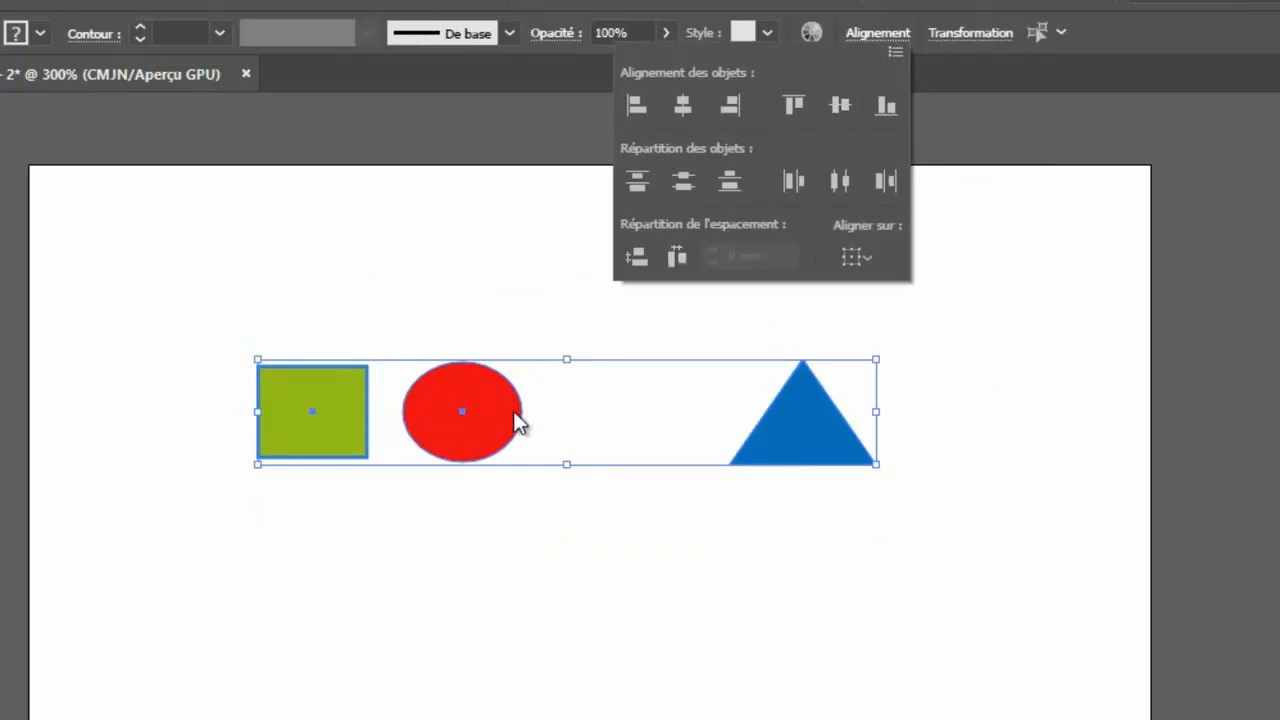
Distribute the horizontal spacing between the three shapes evenly and deselect them
click(676, 256)
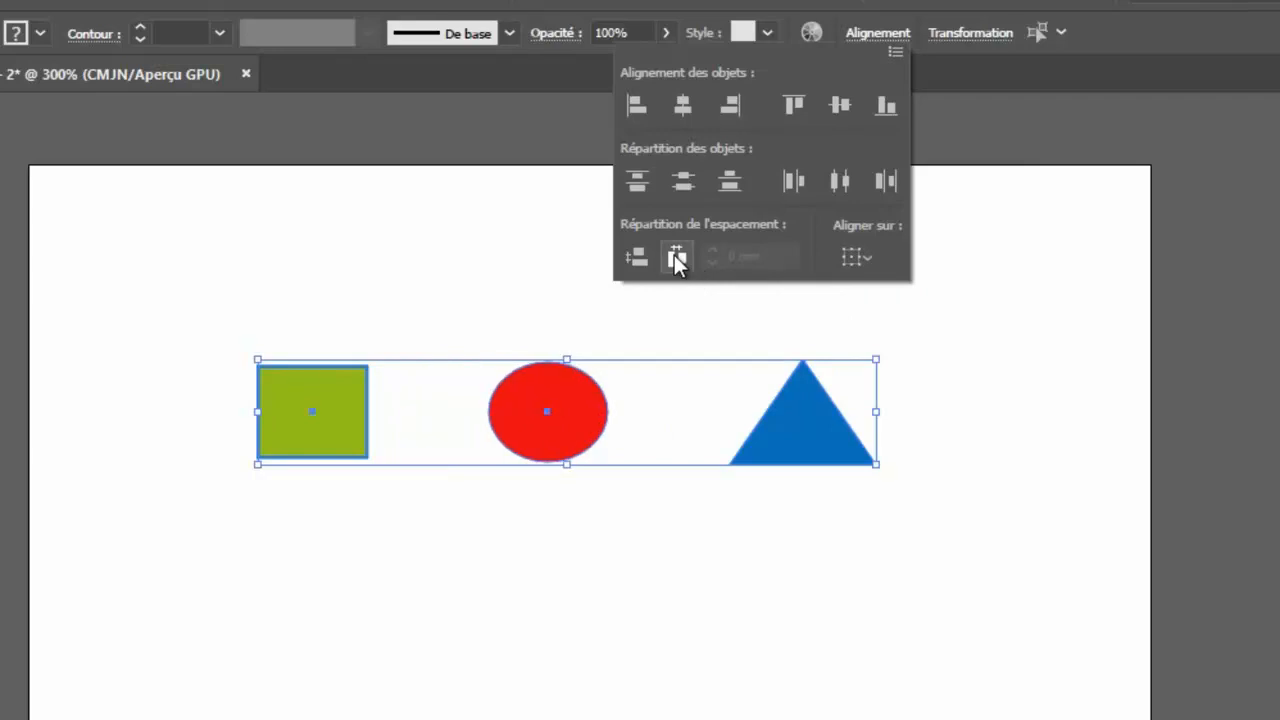
click(449, 416)
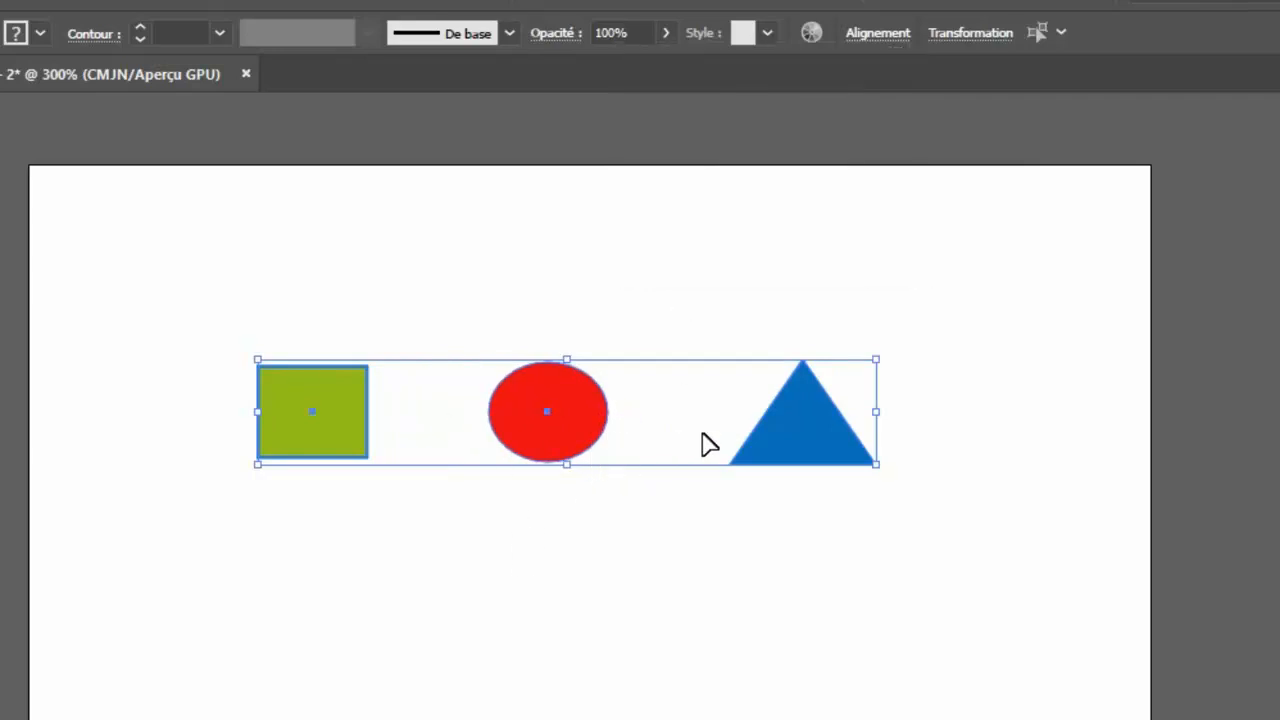
click(634, 509)
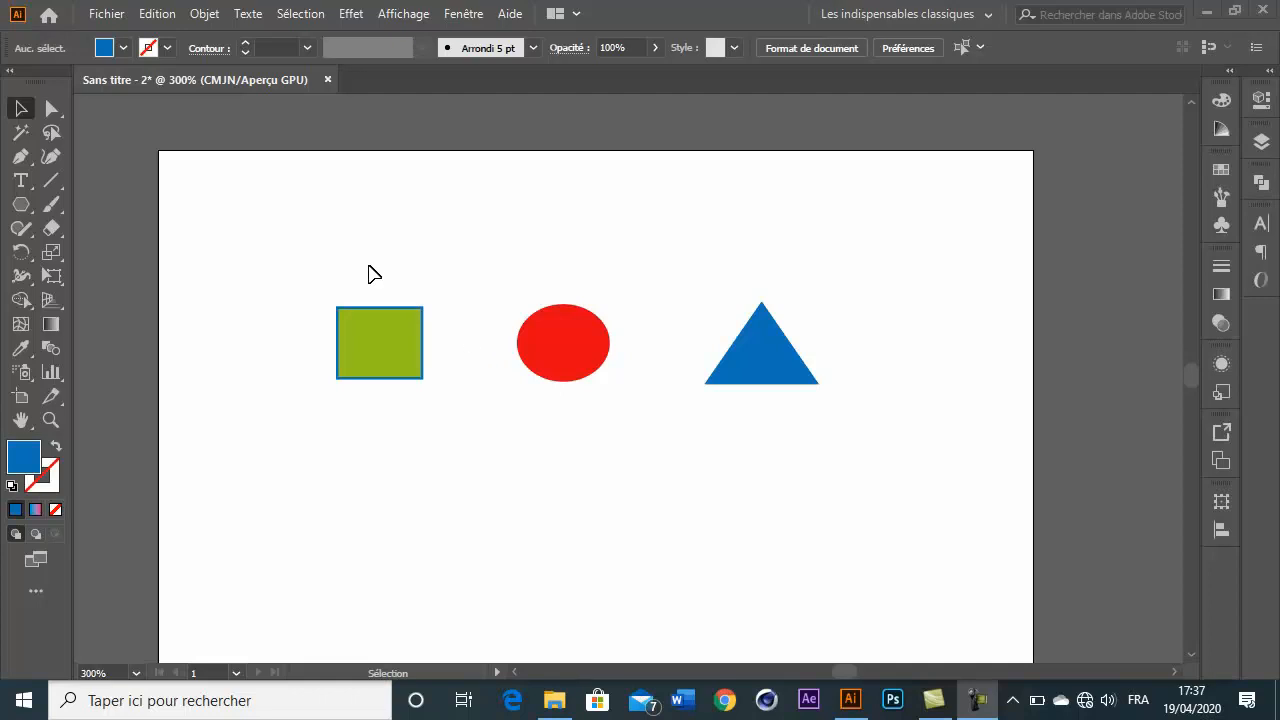
Delete the red circle and the blue triangle, keeping only the green square
click(929, 605)
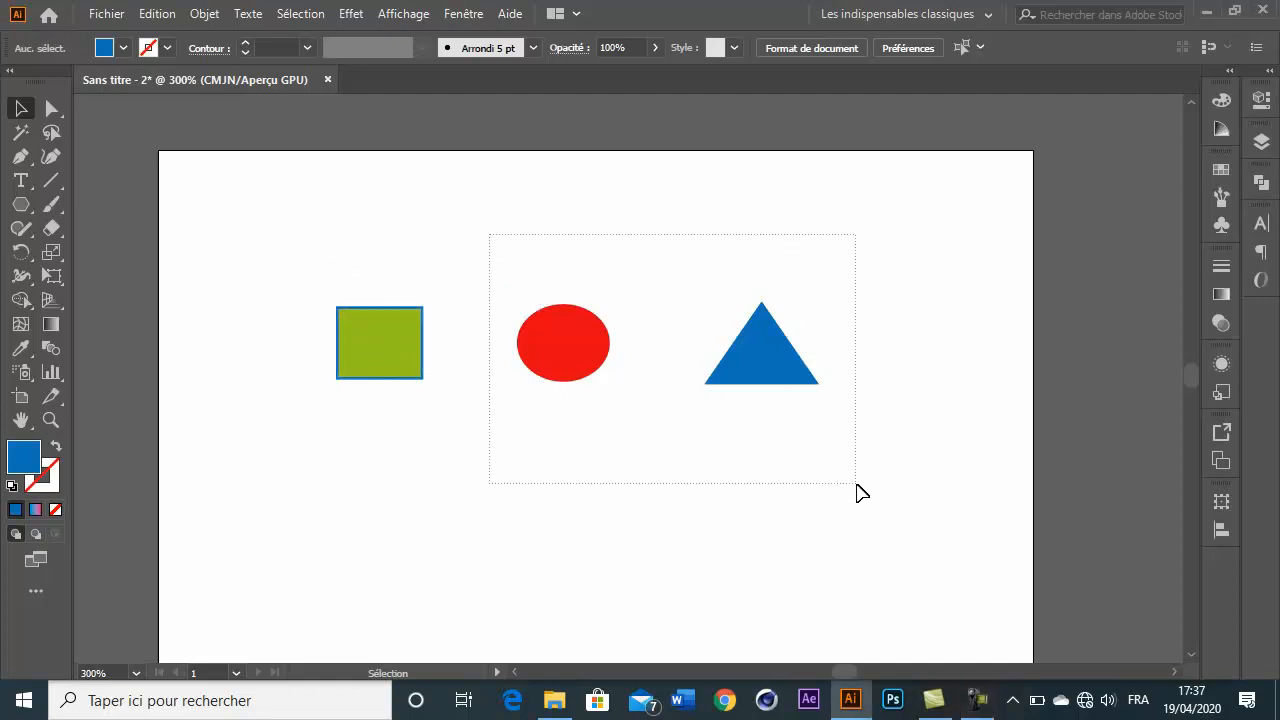
drag(862, 492, 860, 491)
key(Delete)
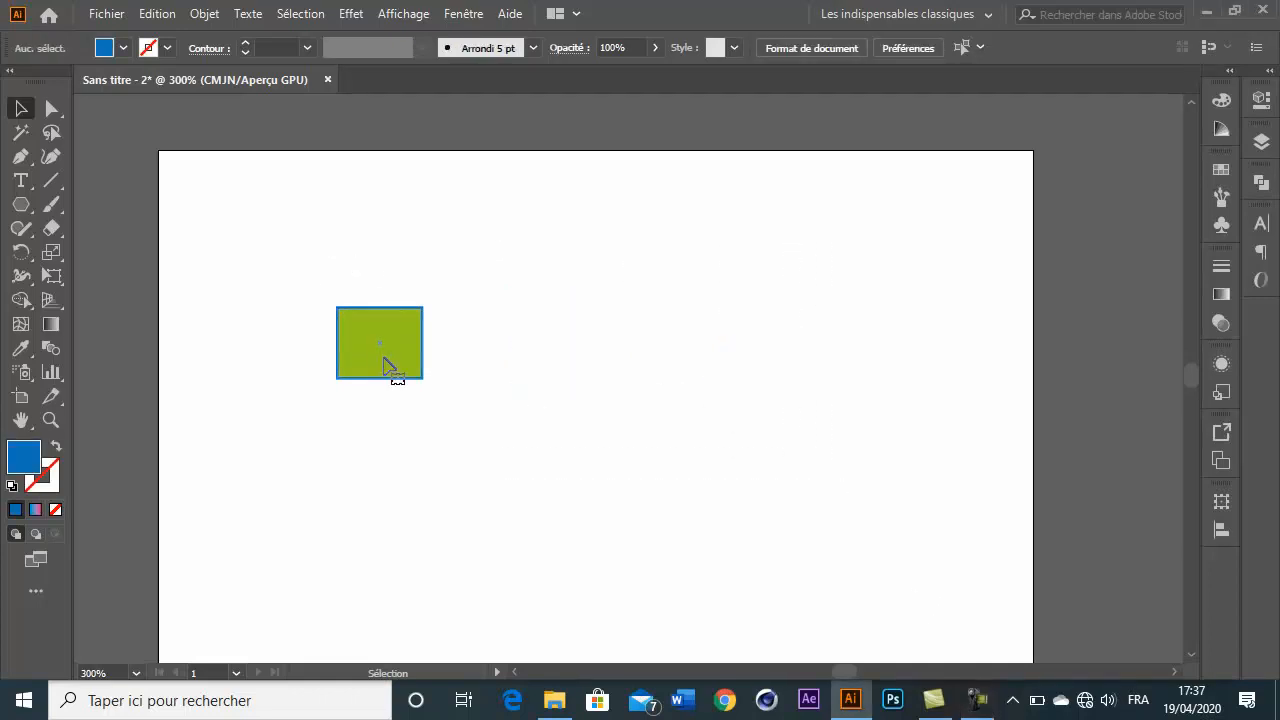
Enlarge the green square from its lower-left corner and move it to the right of the artboard's centre, slightly higher
click(390, 366)
drag(338, 381, 306, 435)
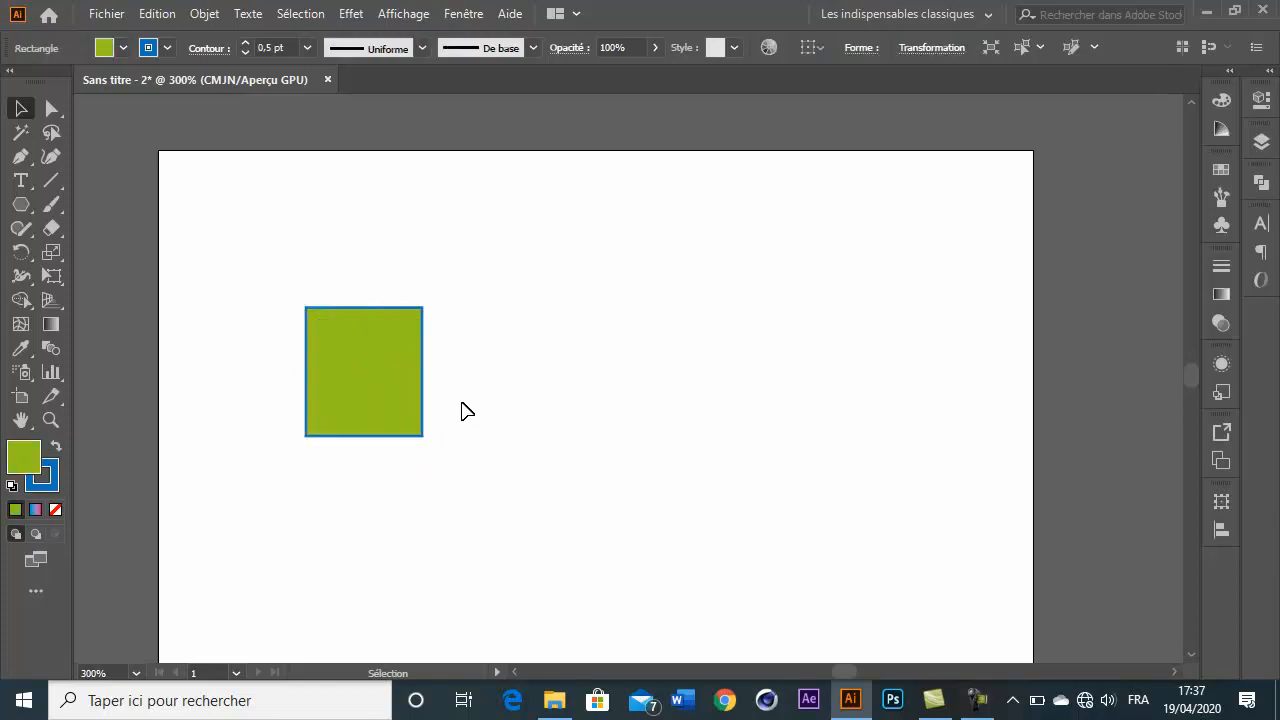
click(463, 411)
click(400, 400)
drag(400, 400, 725, 360)
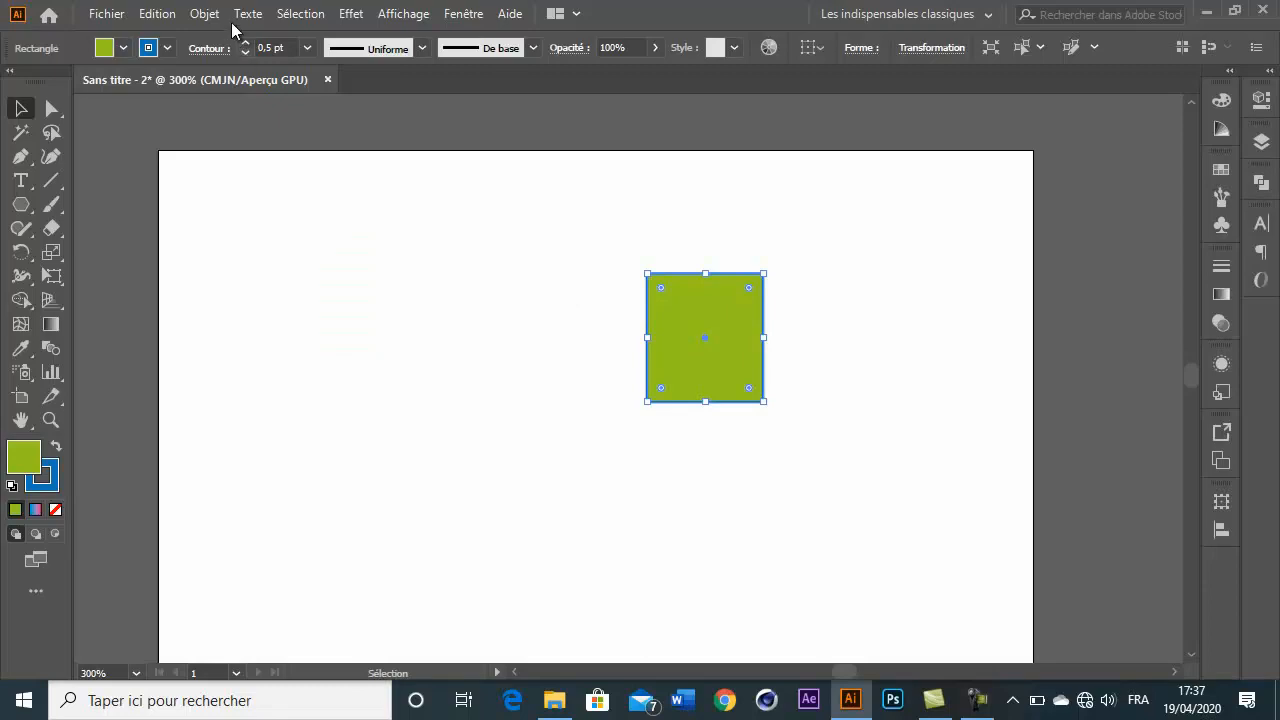
Open the Move (Déplacement) settings for the selected square and set the horizontal and vertical offsets to 0 mm
click(204, 14)
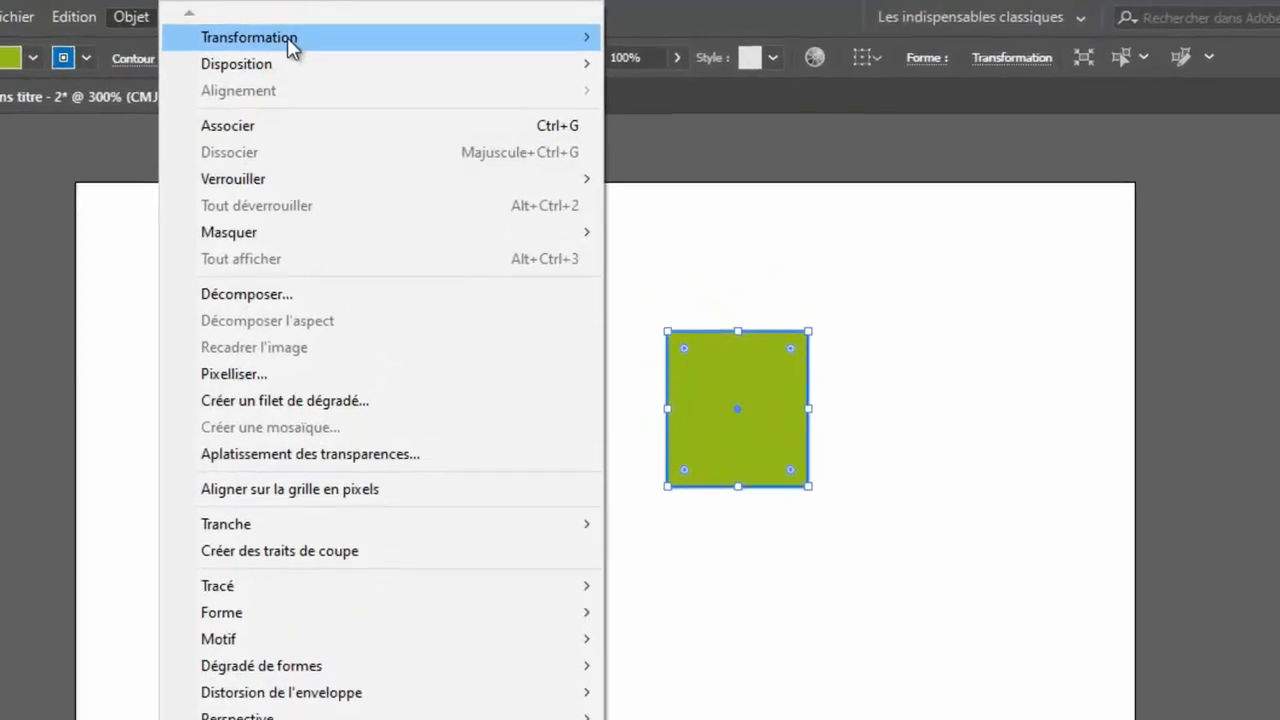
mouse_move(287, 37)
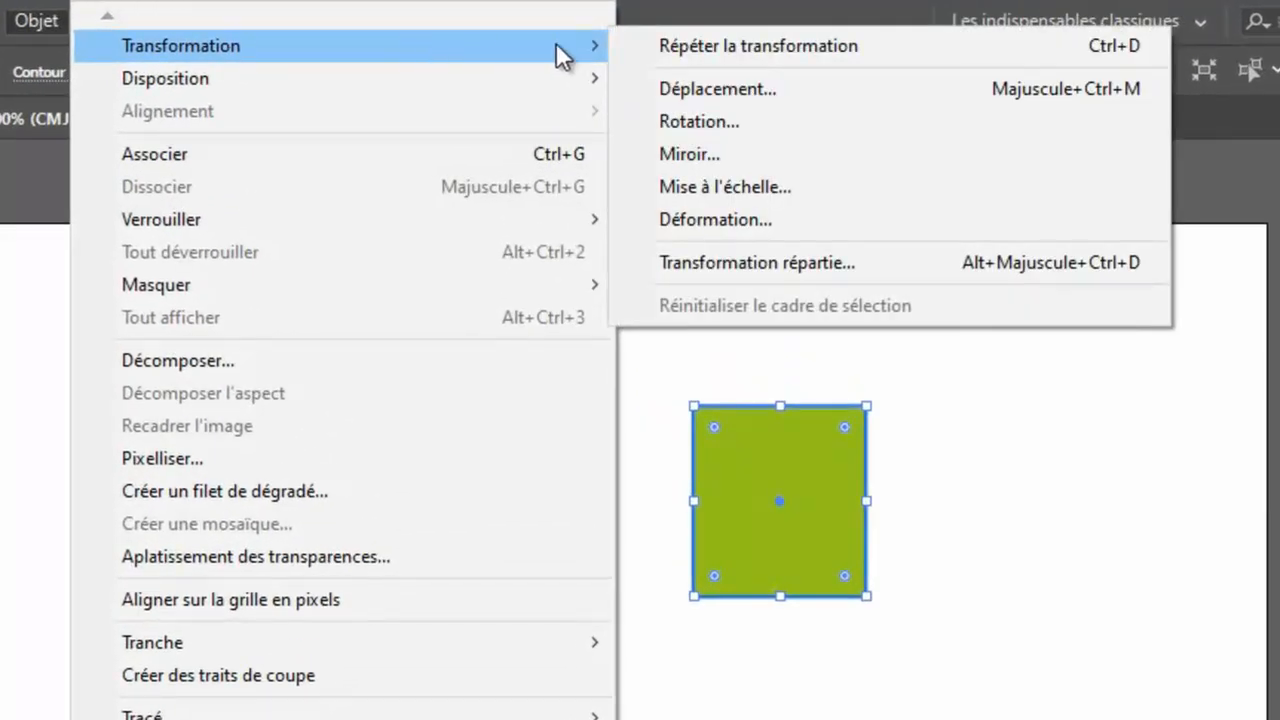
click(707, 88)
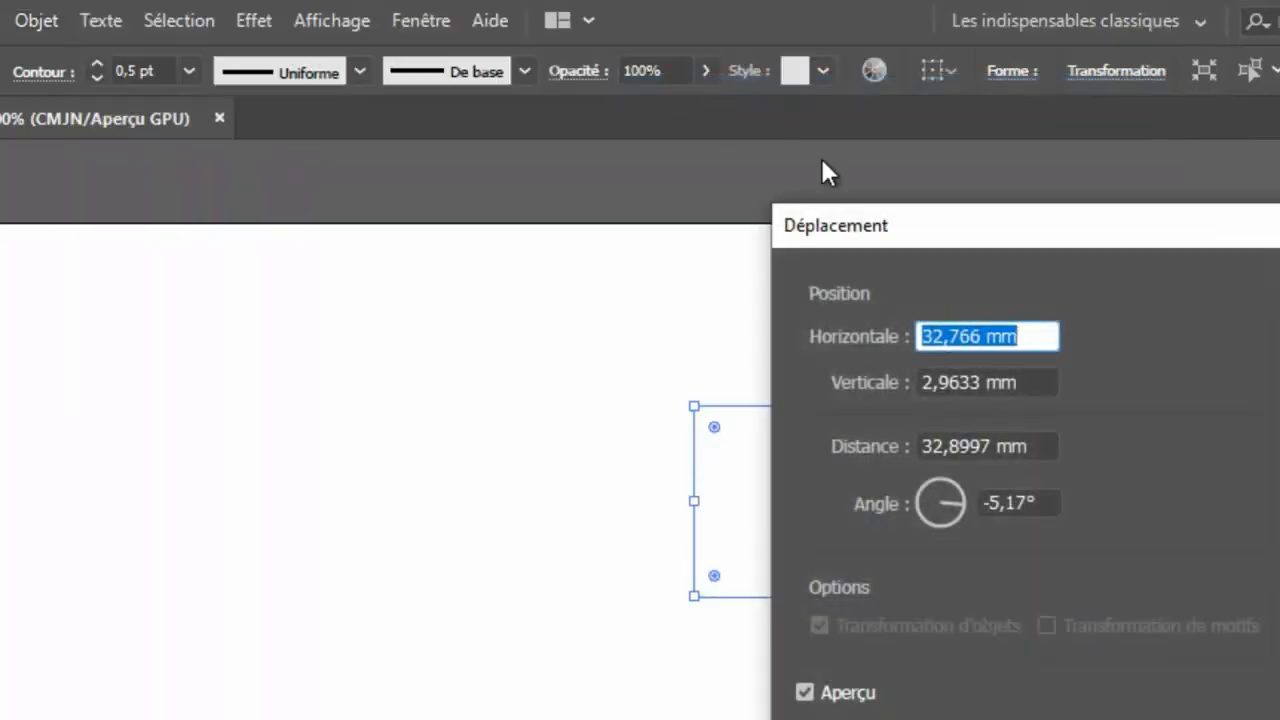
drag(985, 243, 209, 251)
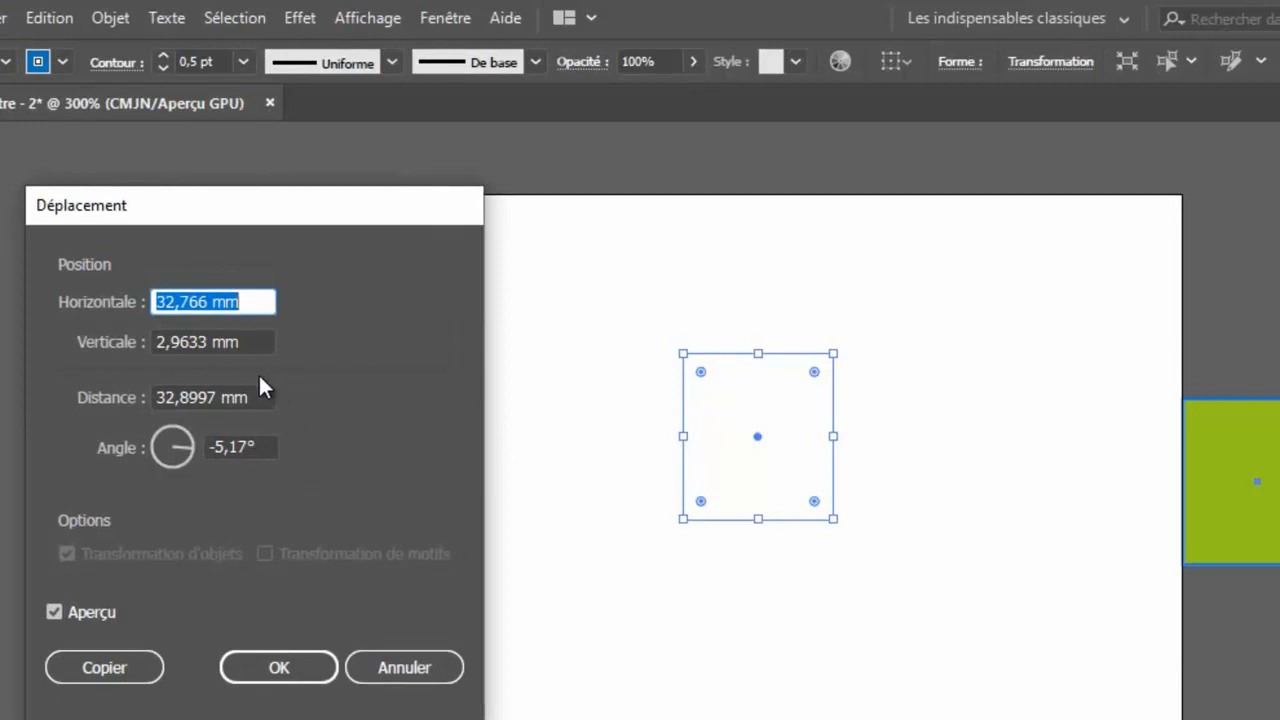
text(0)
key(Tab)
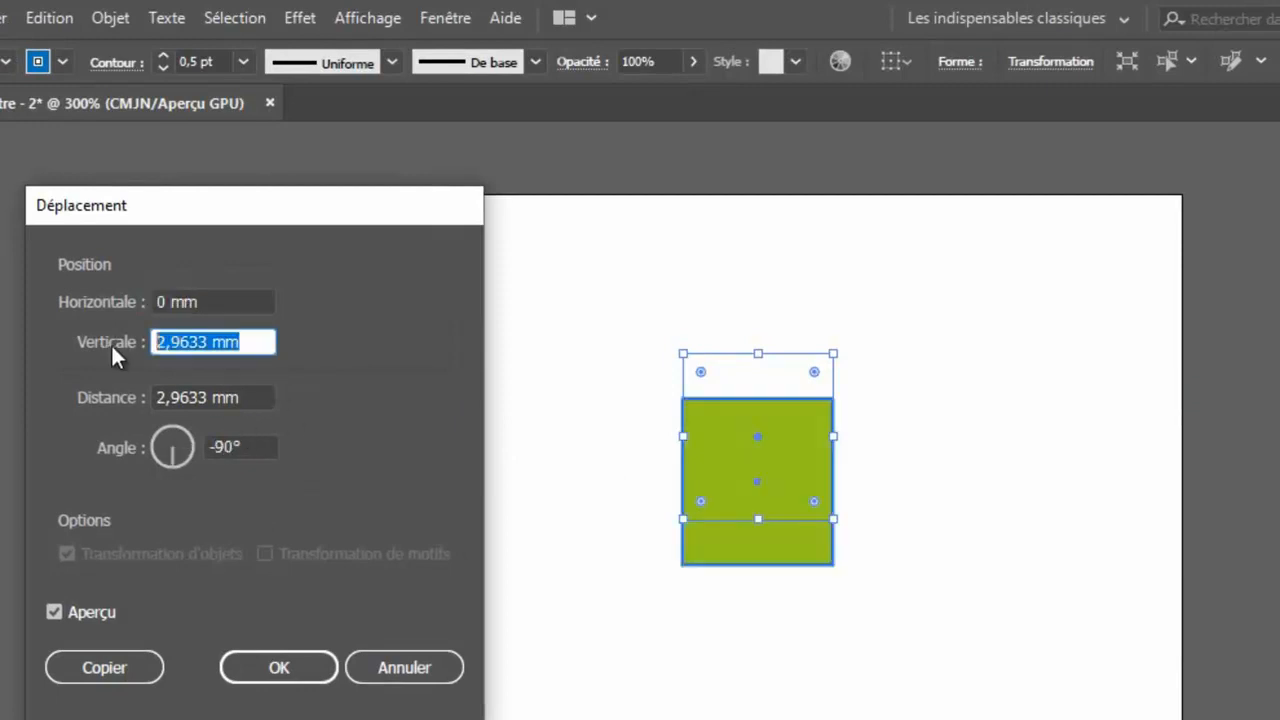
text(0)
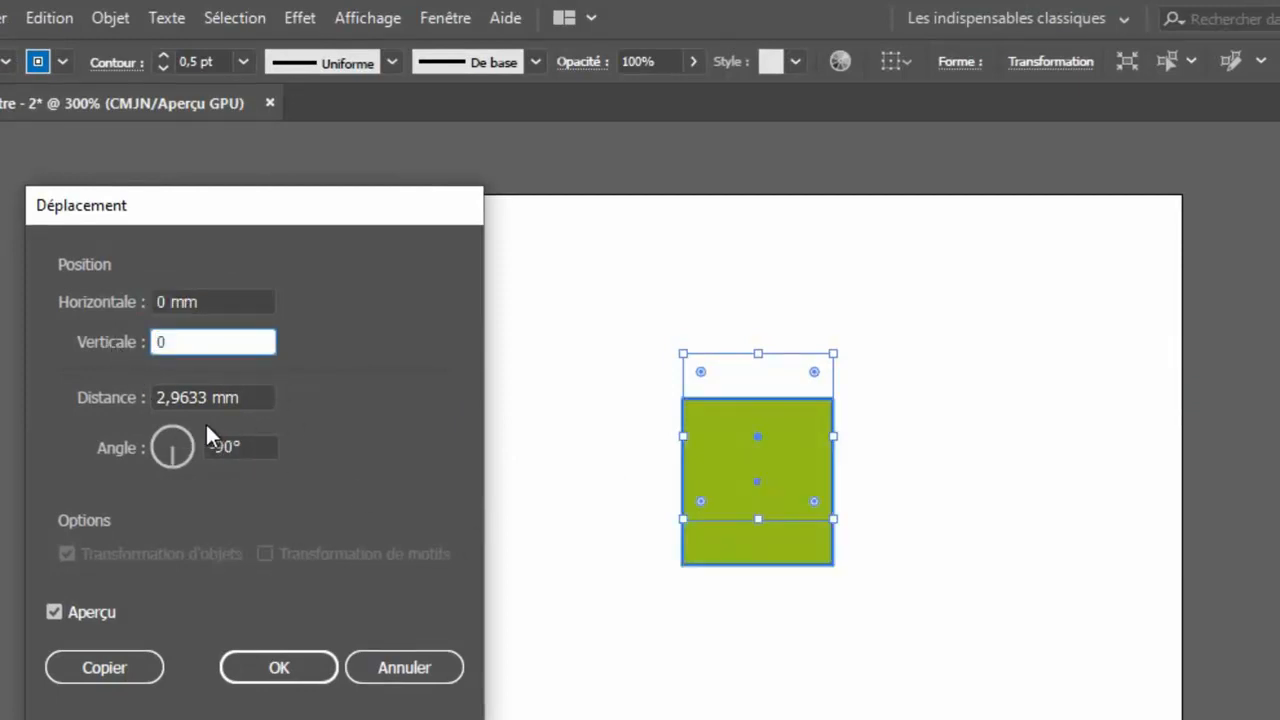
click(183, 394)
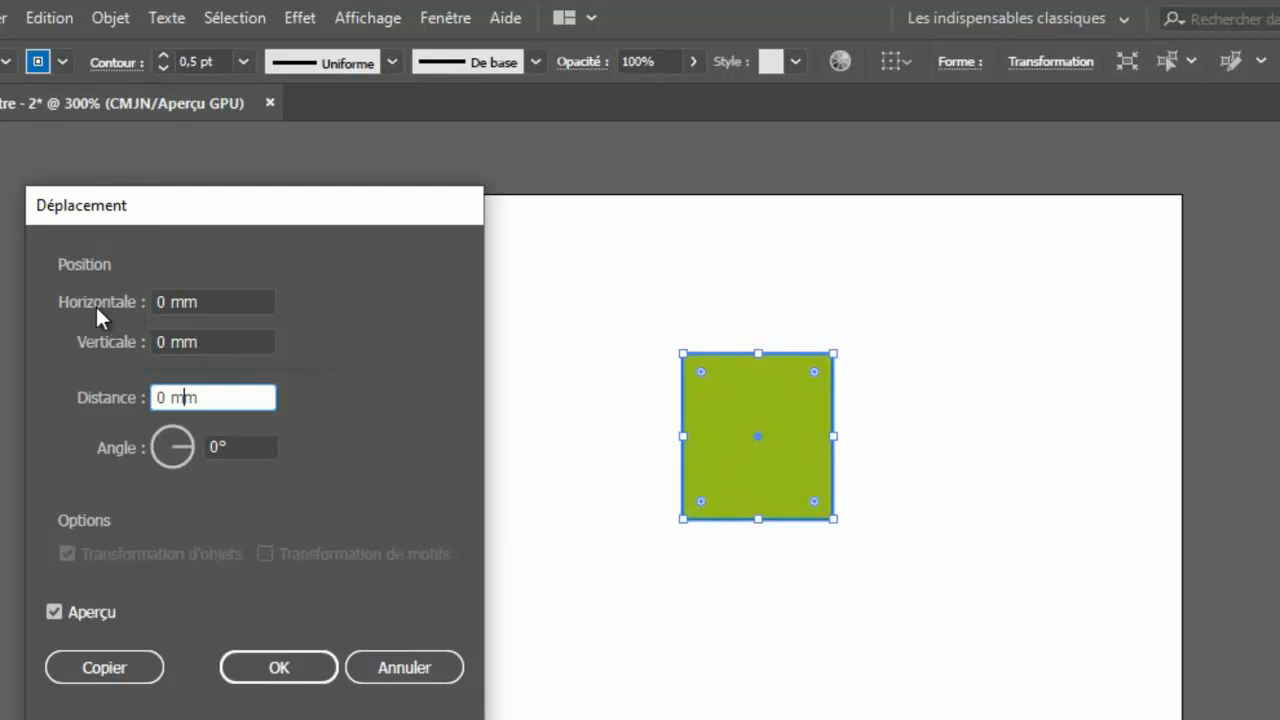
Set the square's horizontal offset to 10 mm and compare the artboard with the preview off and on
click(181, 298)
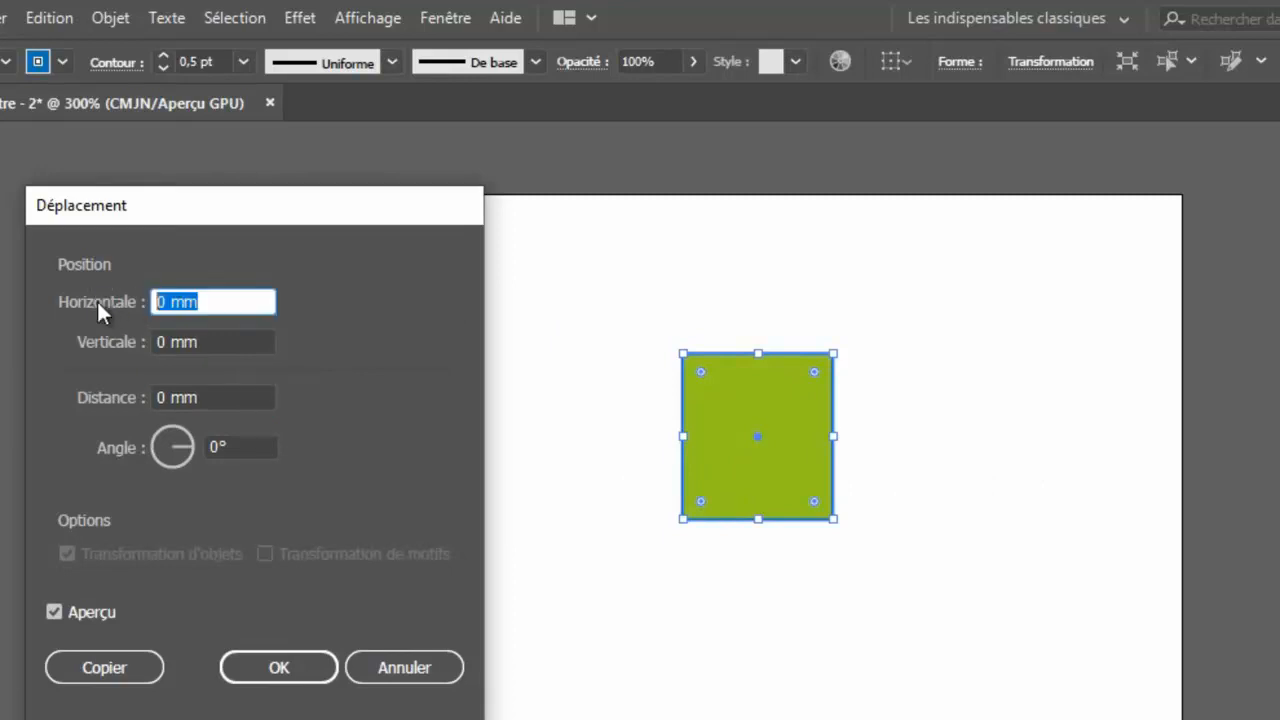
text(10)
click(59, 606)
click(58, 610)
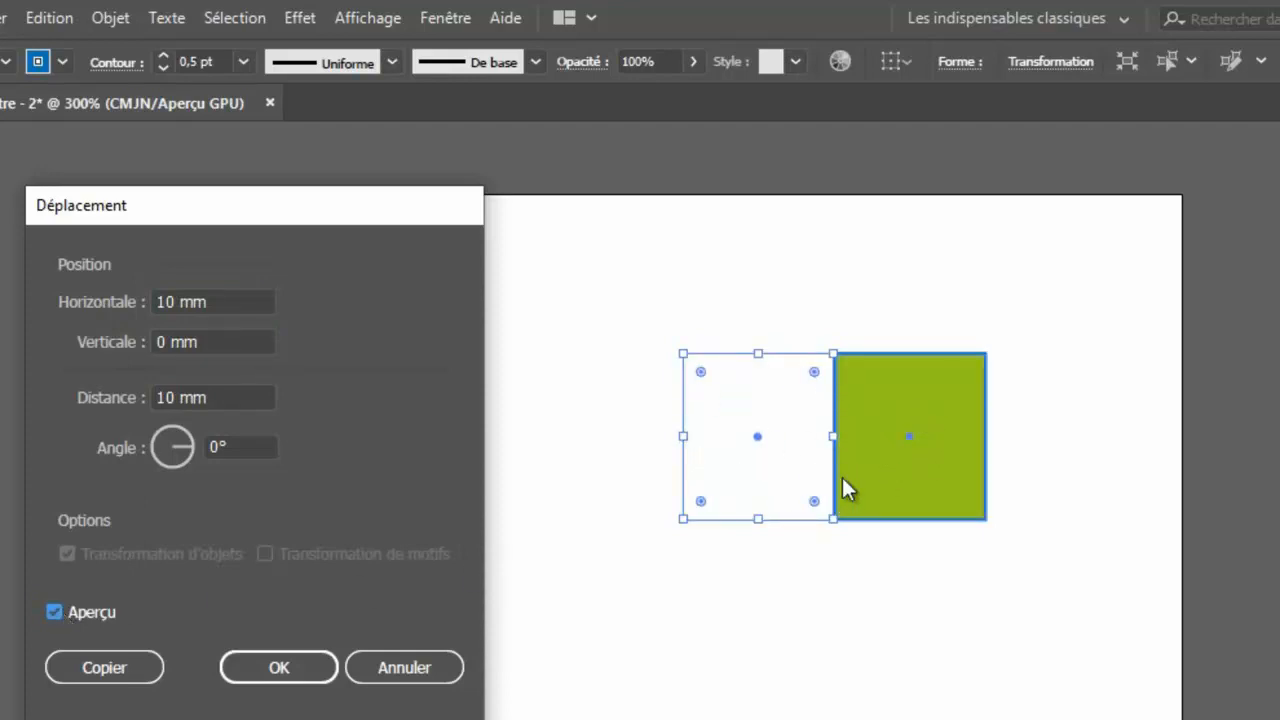
Set the square's horizontal offset to 20 mm and refresh the preview
click(215, 303)
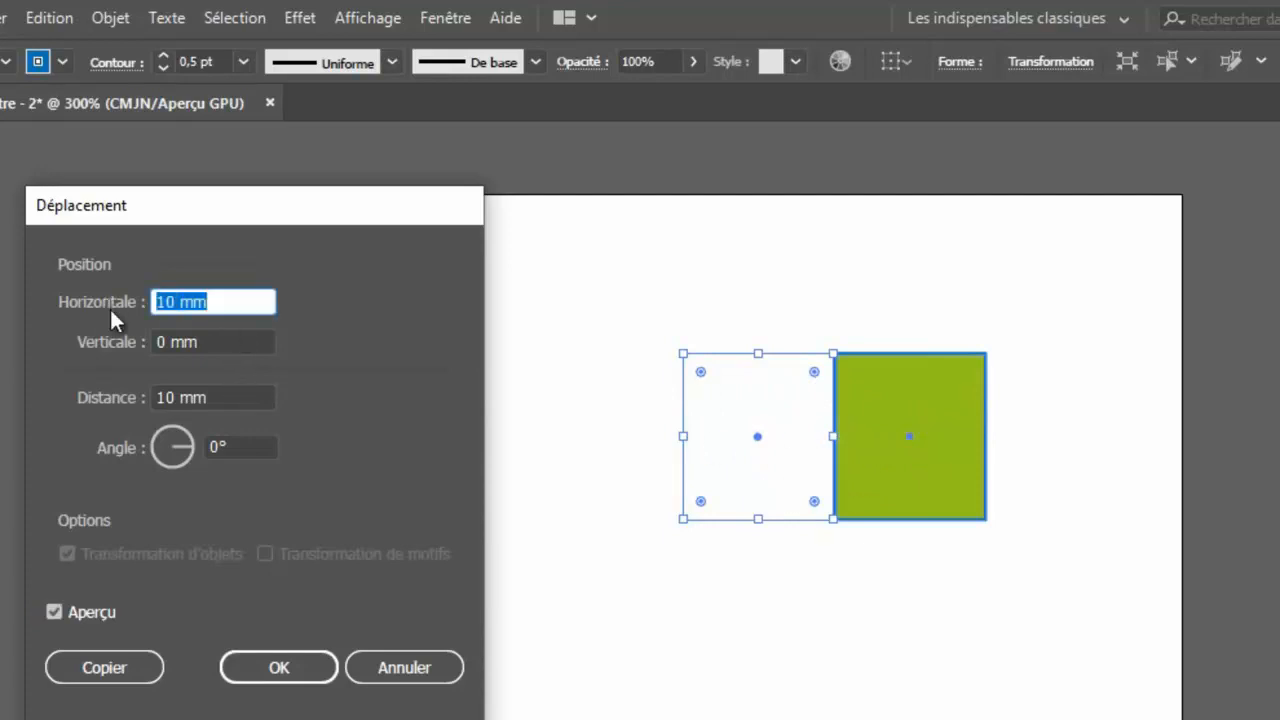
text(20)
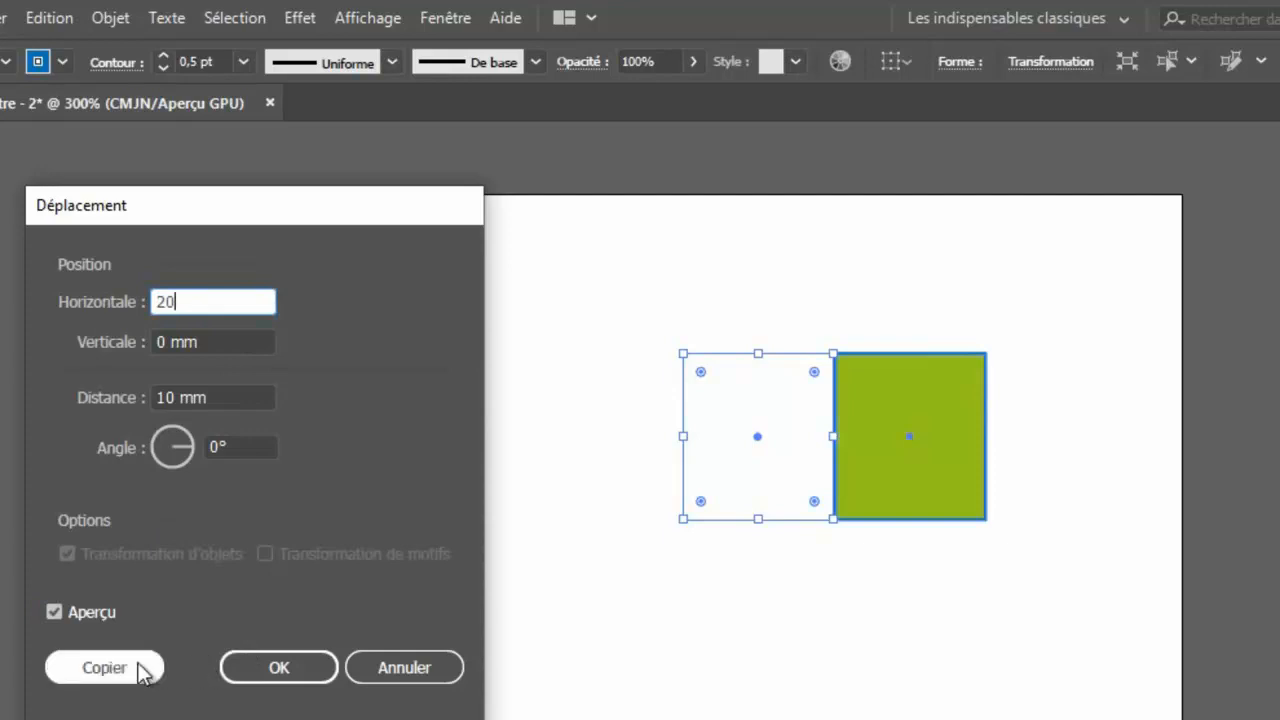
click(102, 612)
click(102, 612)
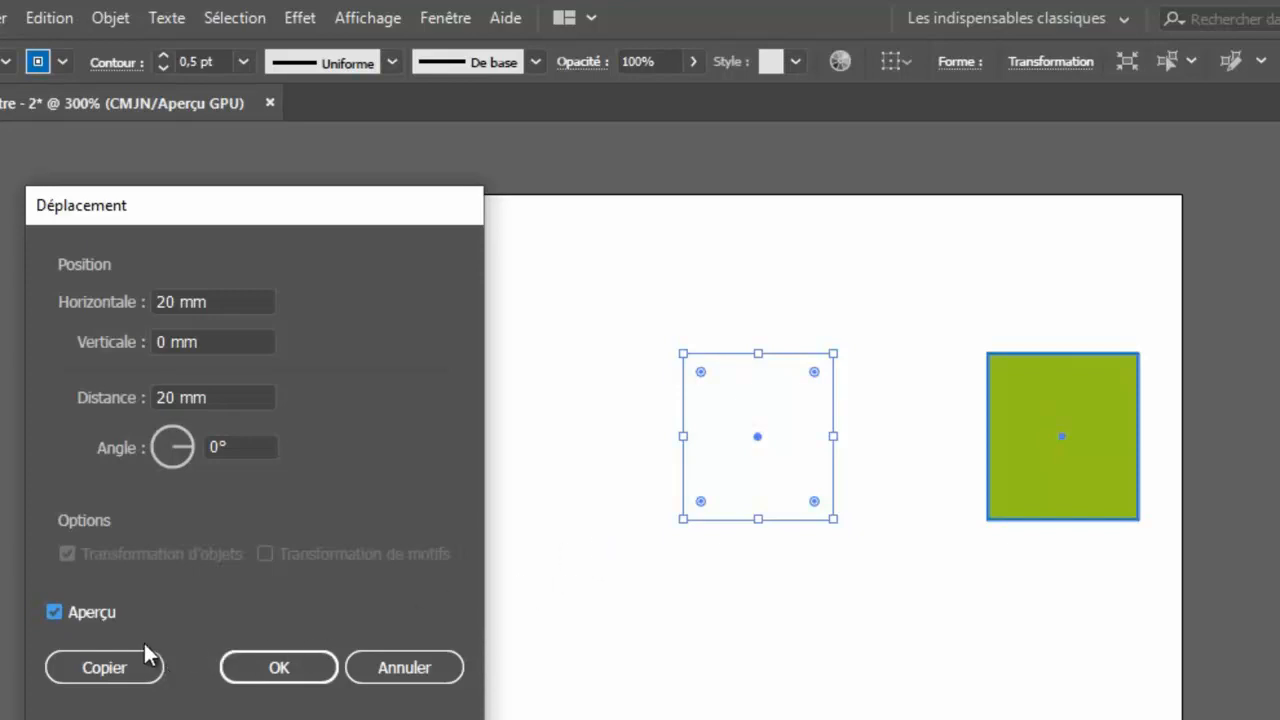
Reset the square's horizontal offset to 0 mm and turn off the preview
click(111, 302)
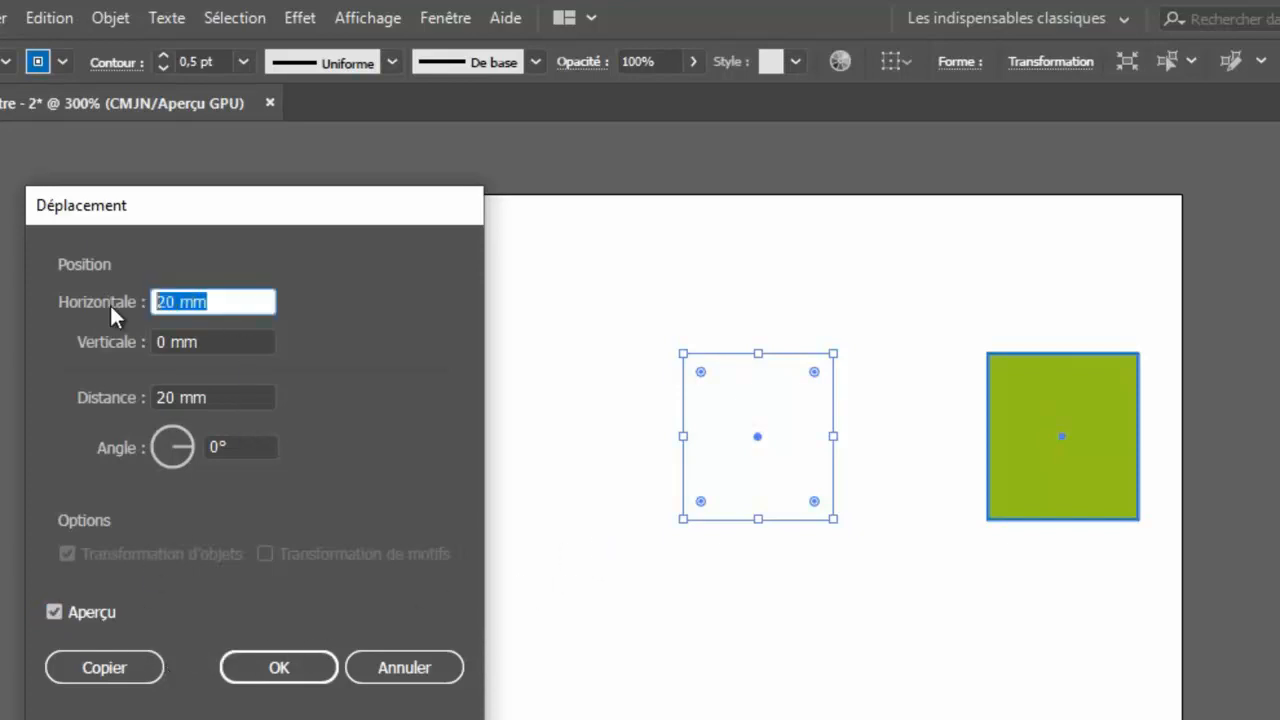
text(0)
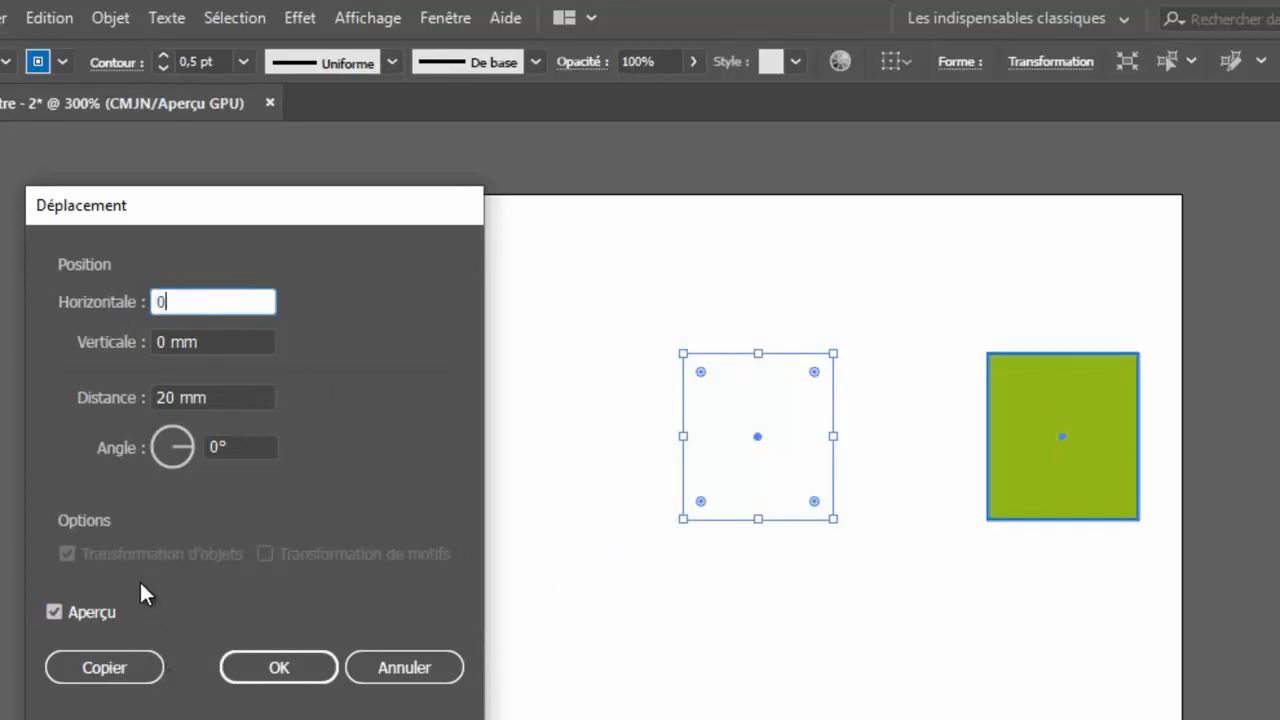
click(108, 612)
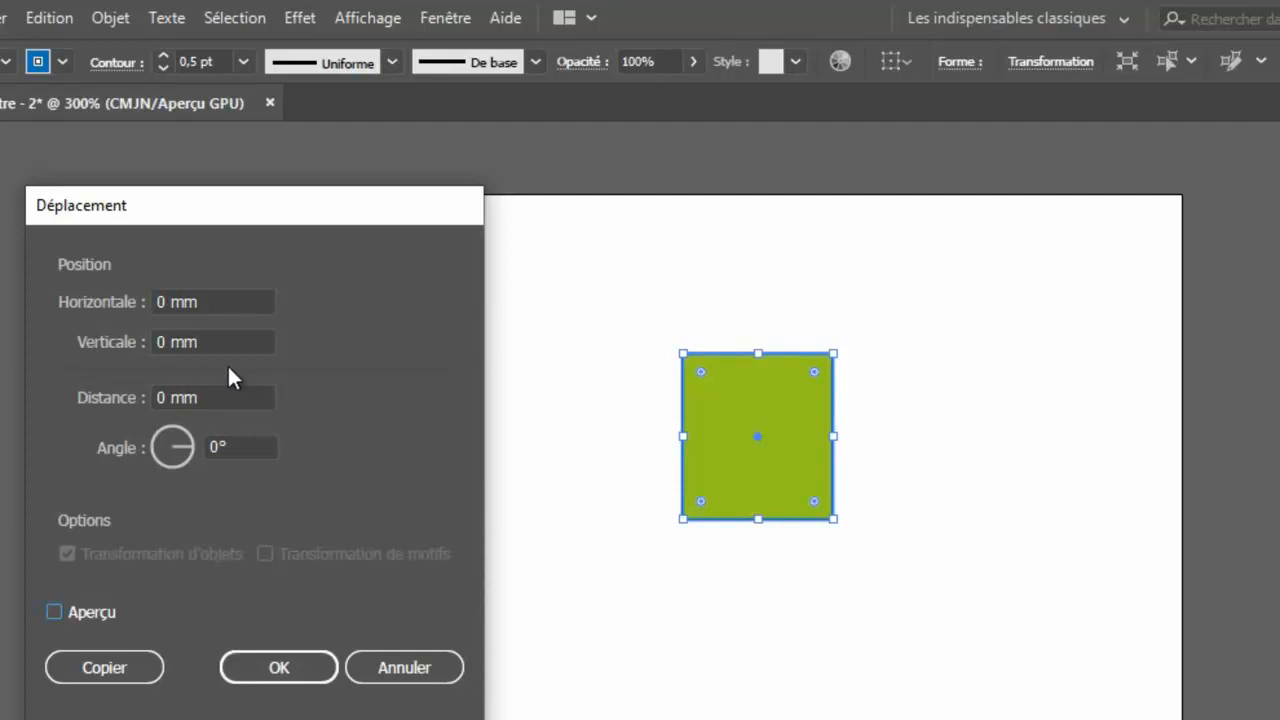
Set the square's vertical offset to 15 mm and turn on the preview
click(87, 340)
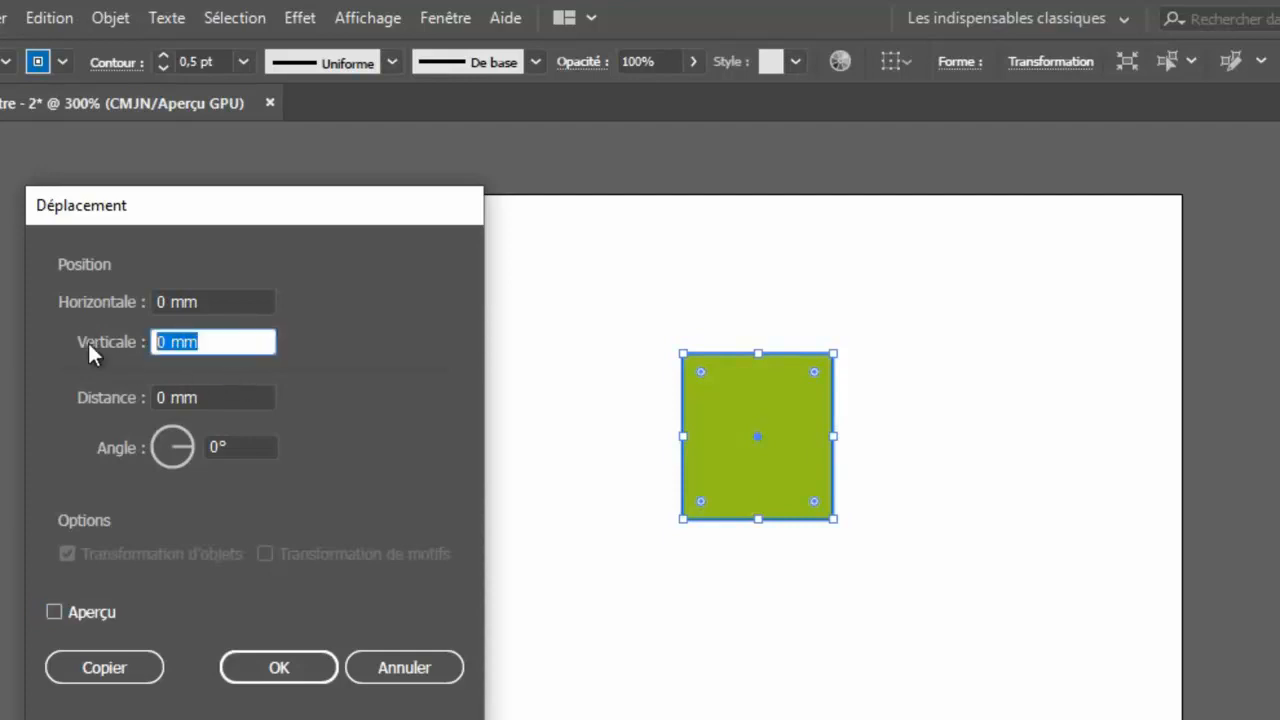
text(15)
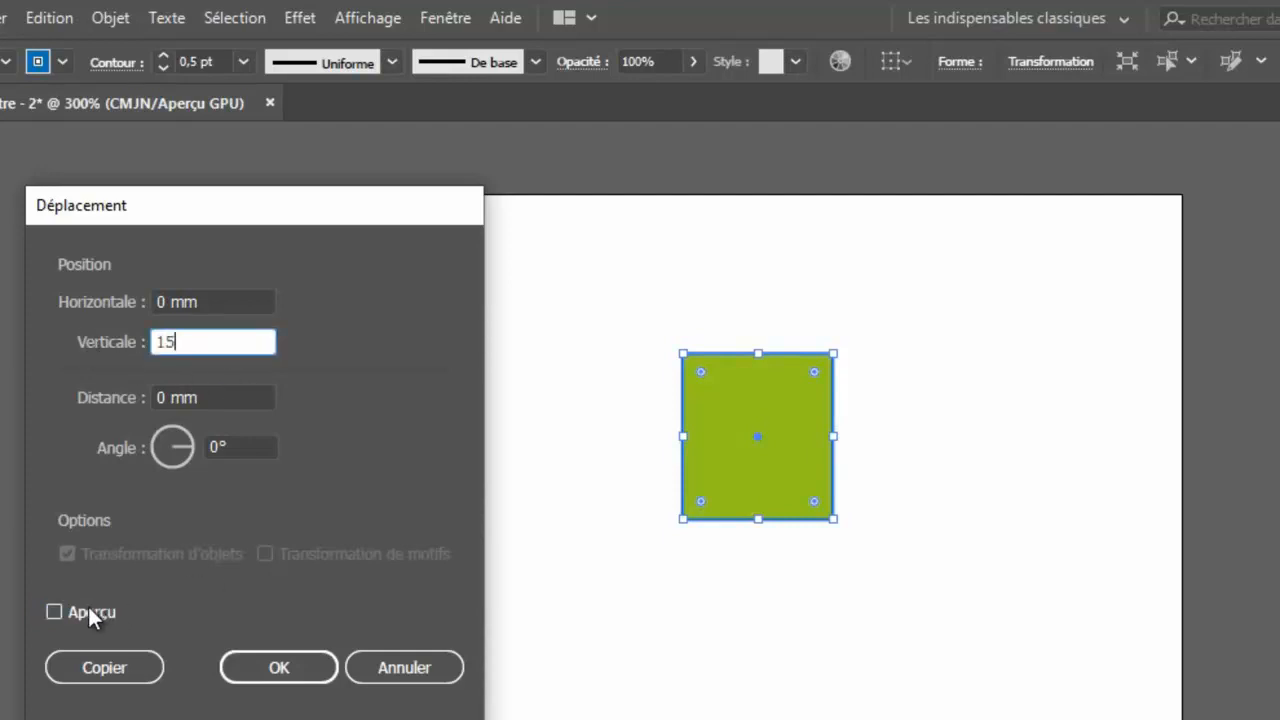
click(56, 610)
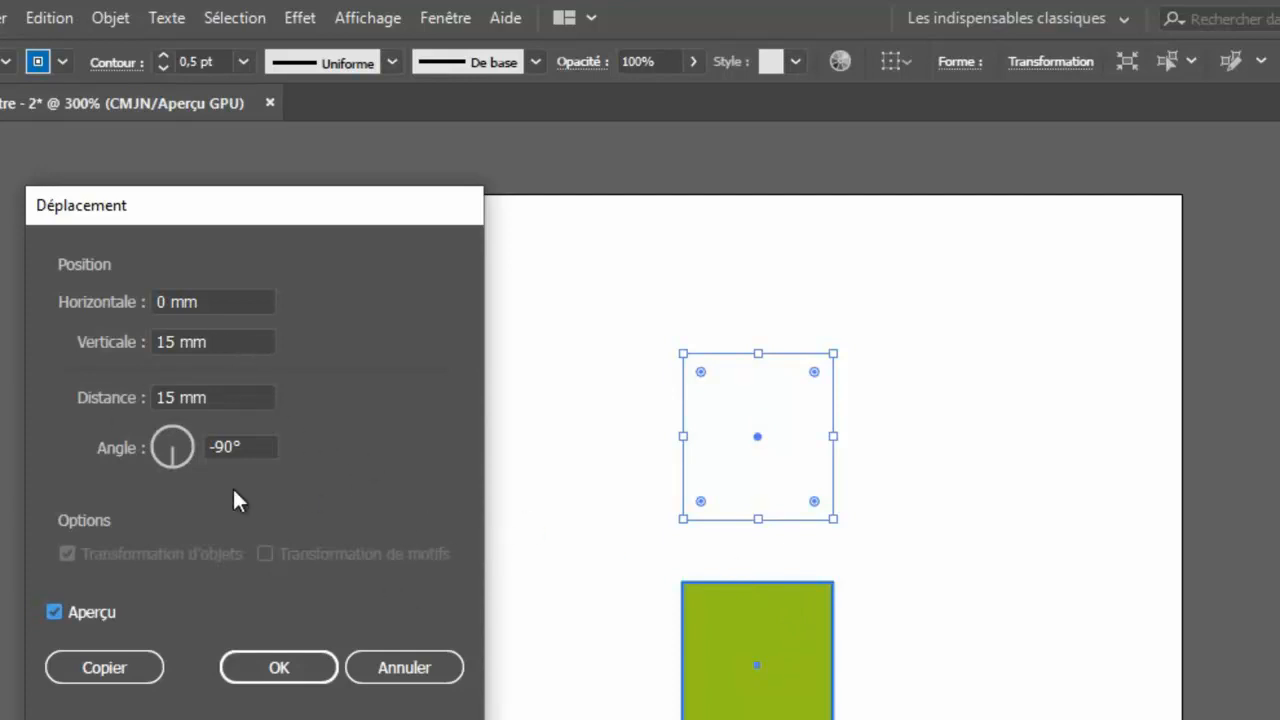
Reset the square's move distance to 0 mm and turn off the preview
click(220, 396)
text(0)
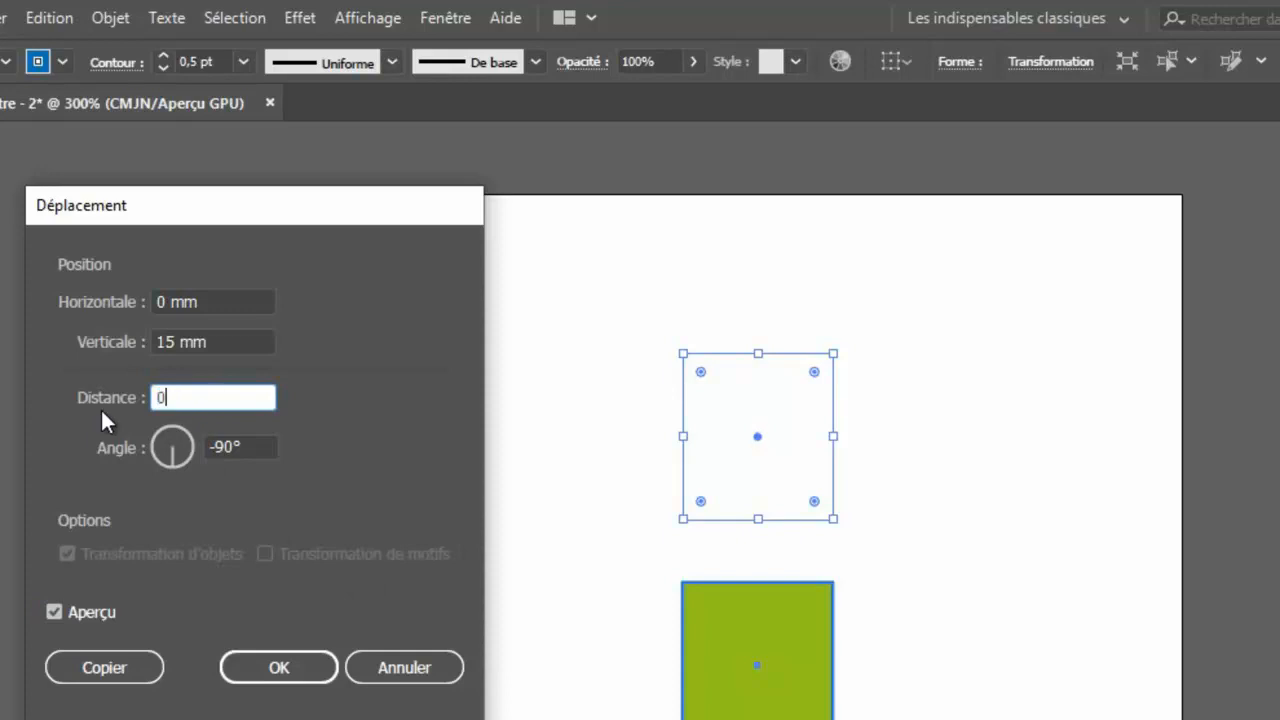
click(64, 612)
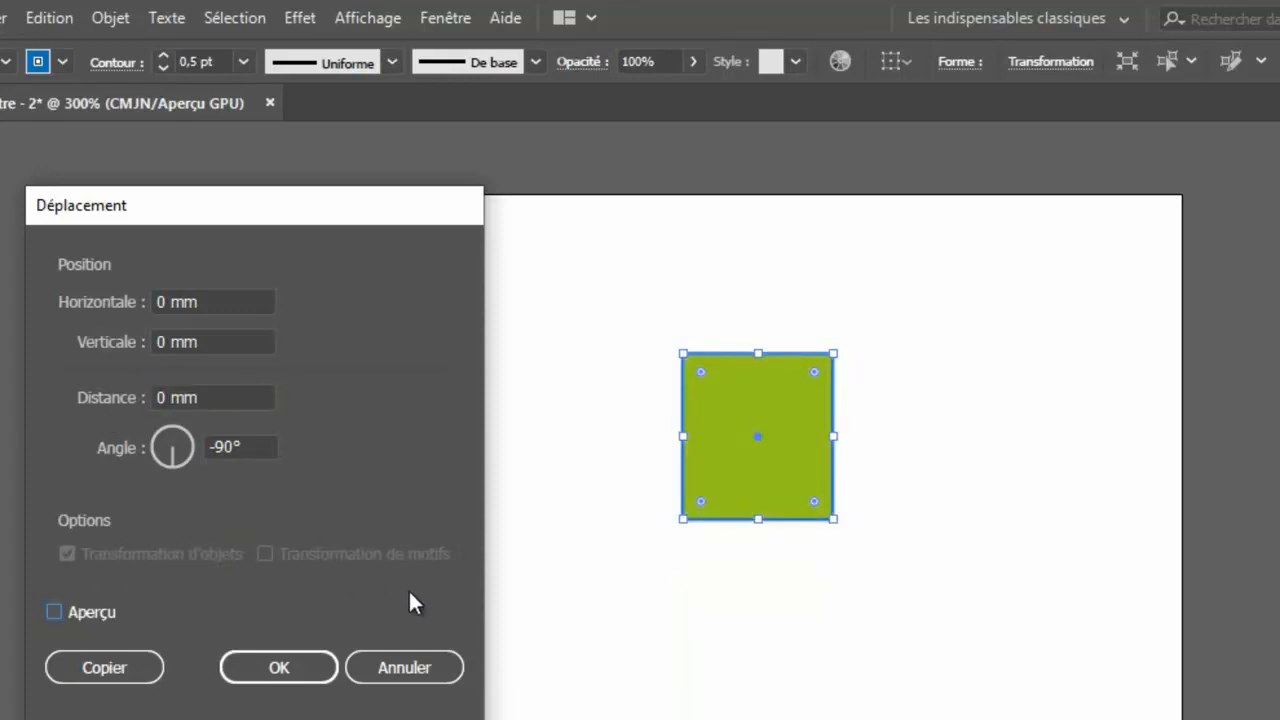
Create a copy of the square offset 5 mm horizontally and 5 mm vertically, checking the offsets in the preview
click(80, 312)
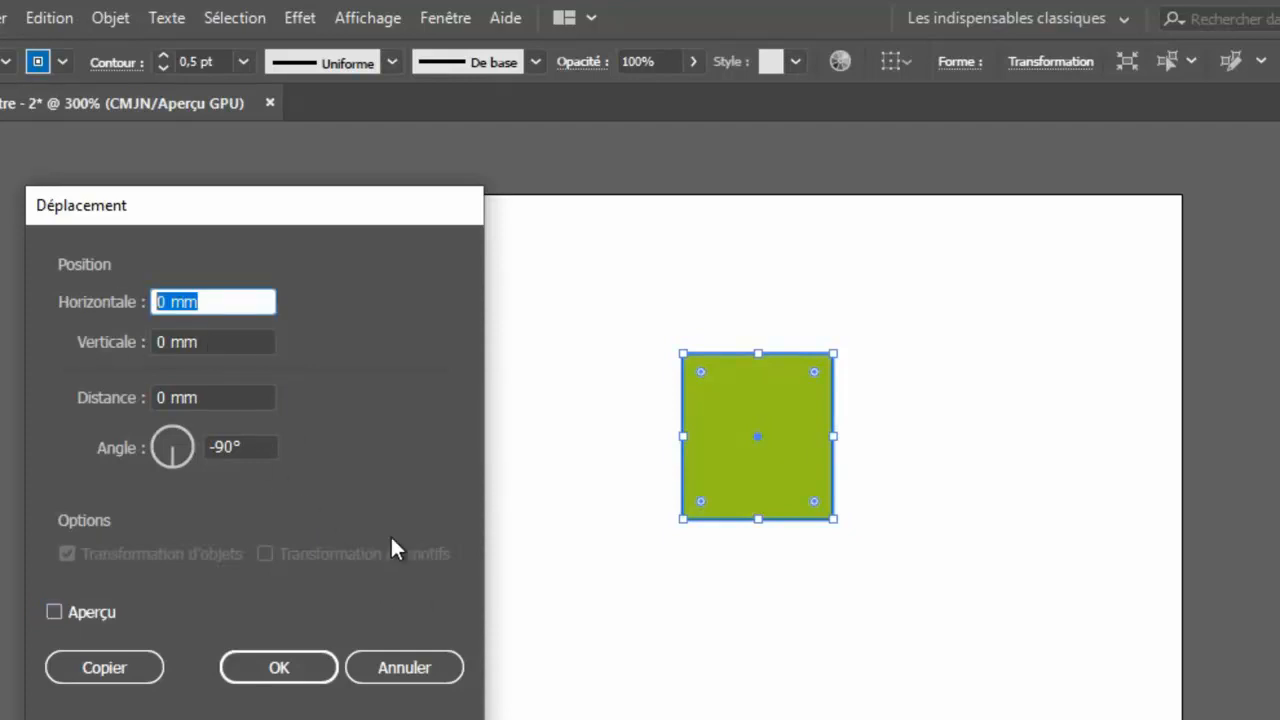
text(5)
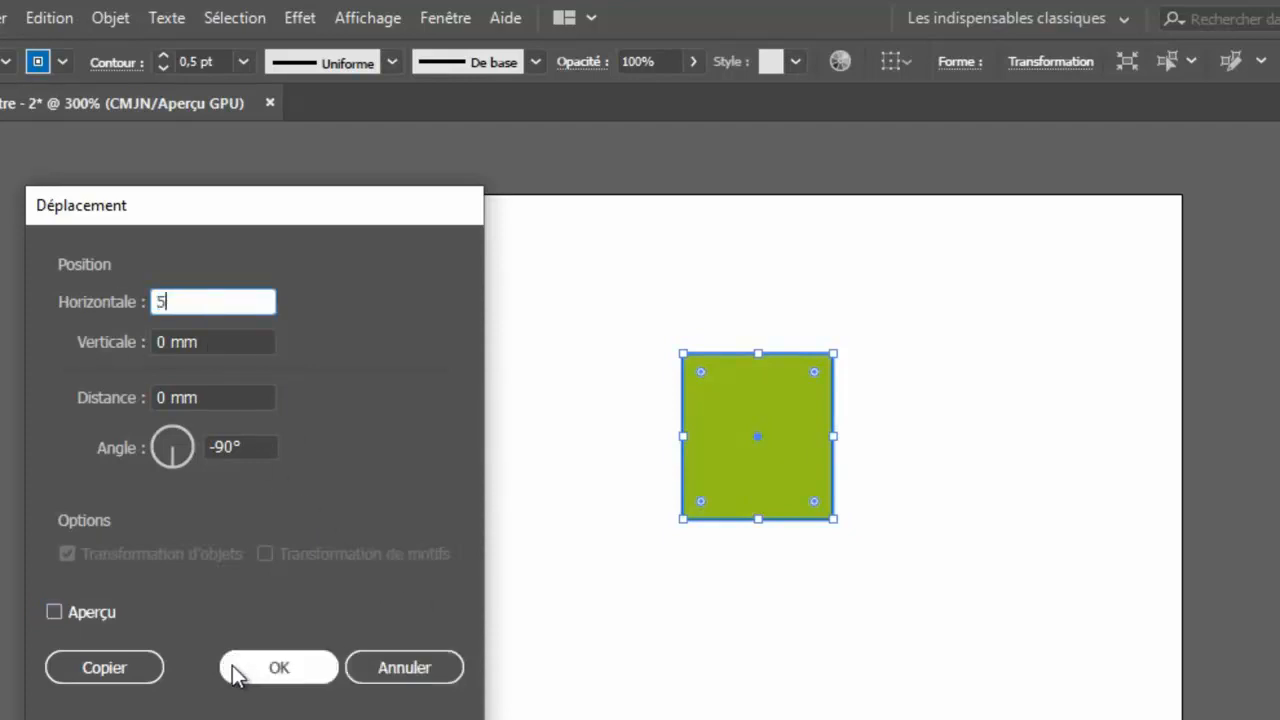
click(100, 610)
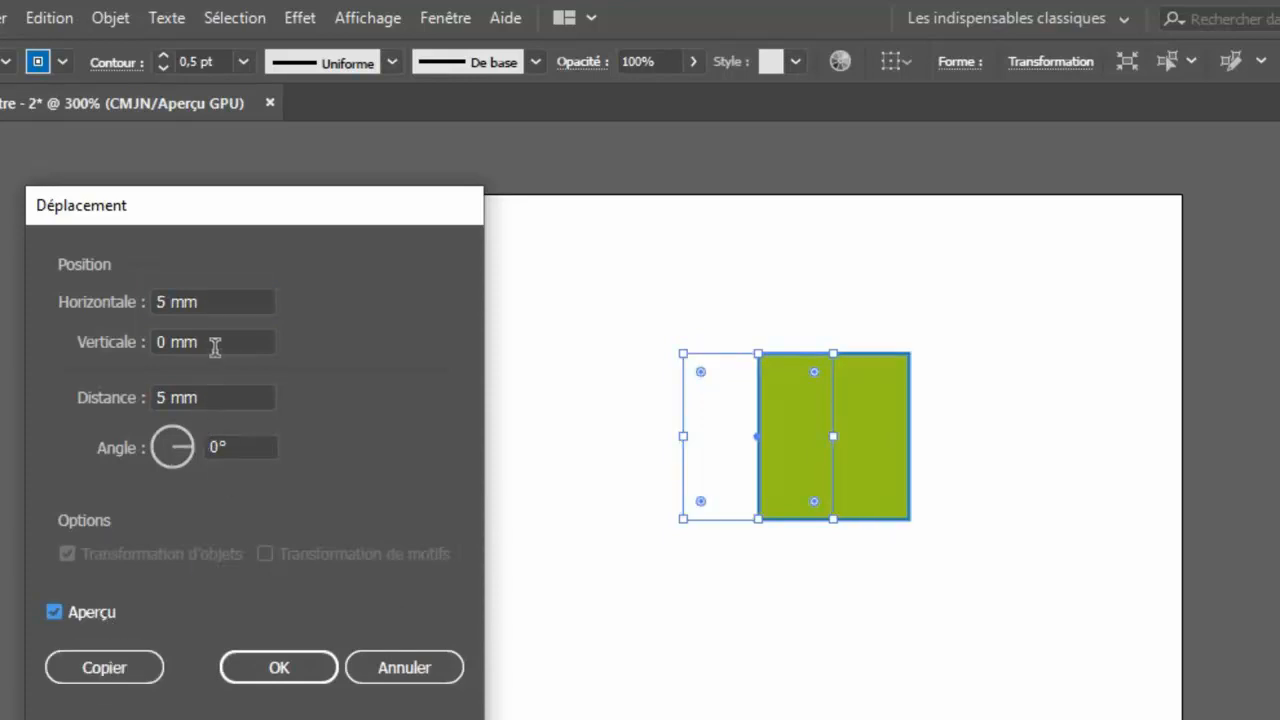
click(90, 343)
text(5)
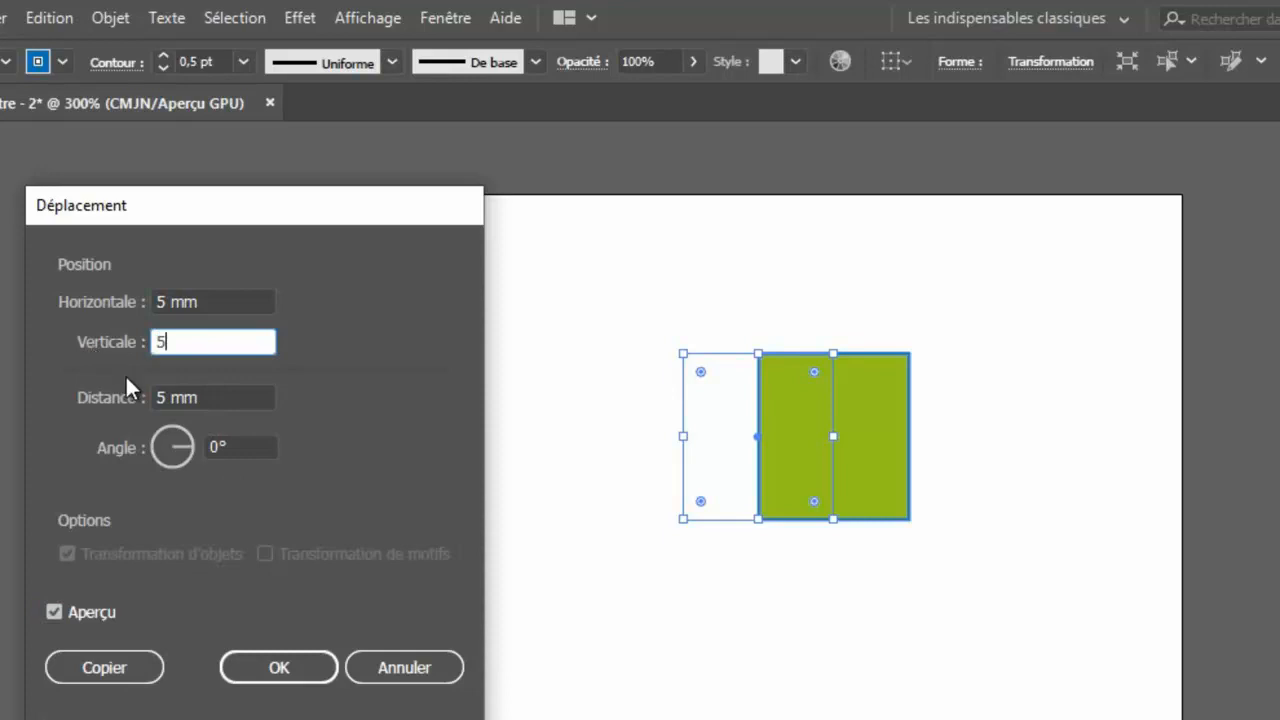
click(91, 615)
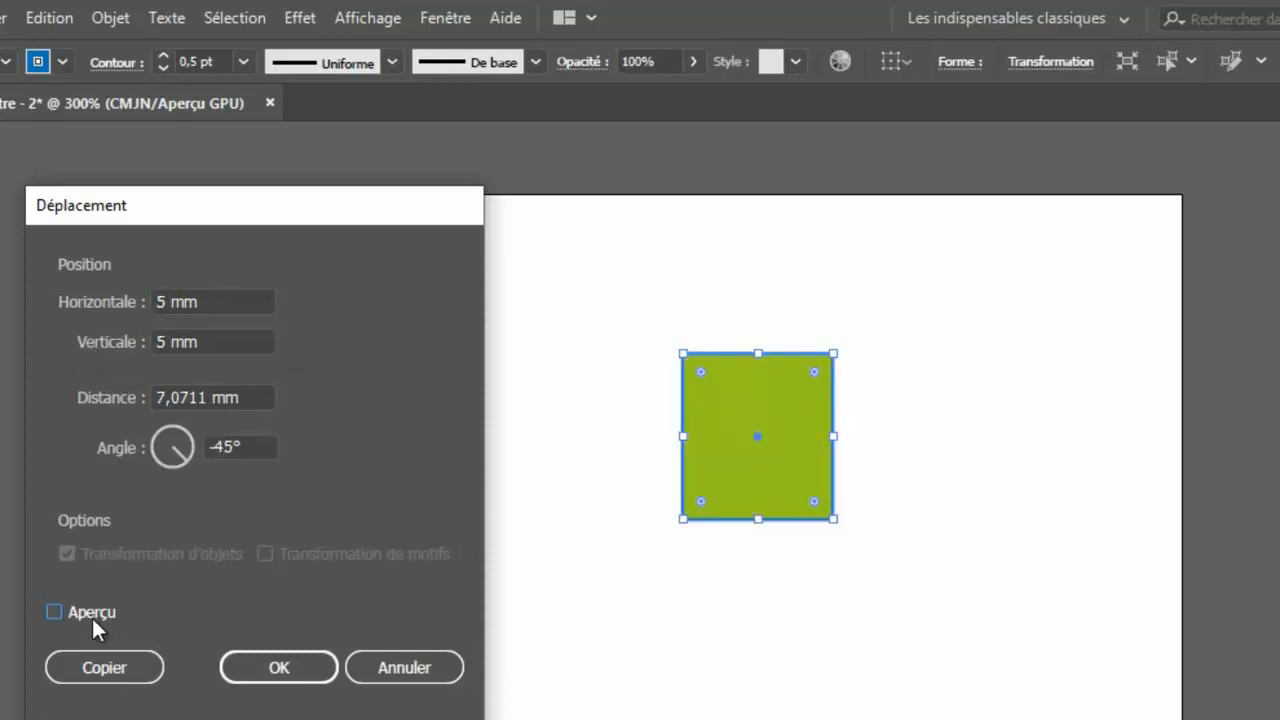
click(91, 615)
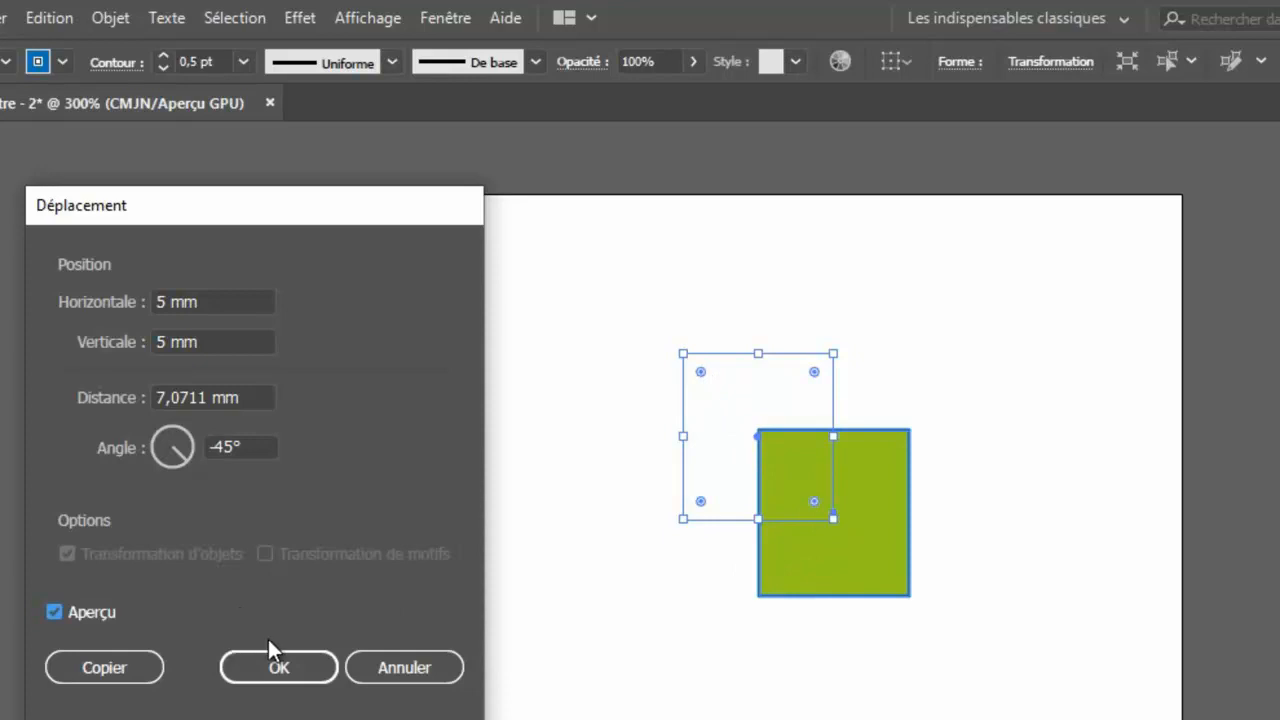
click(106, 668)
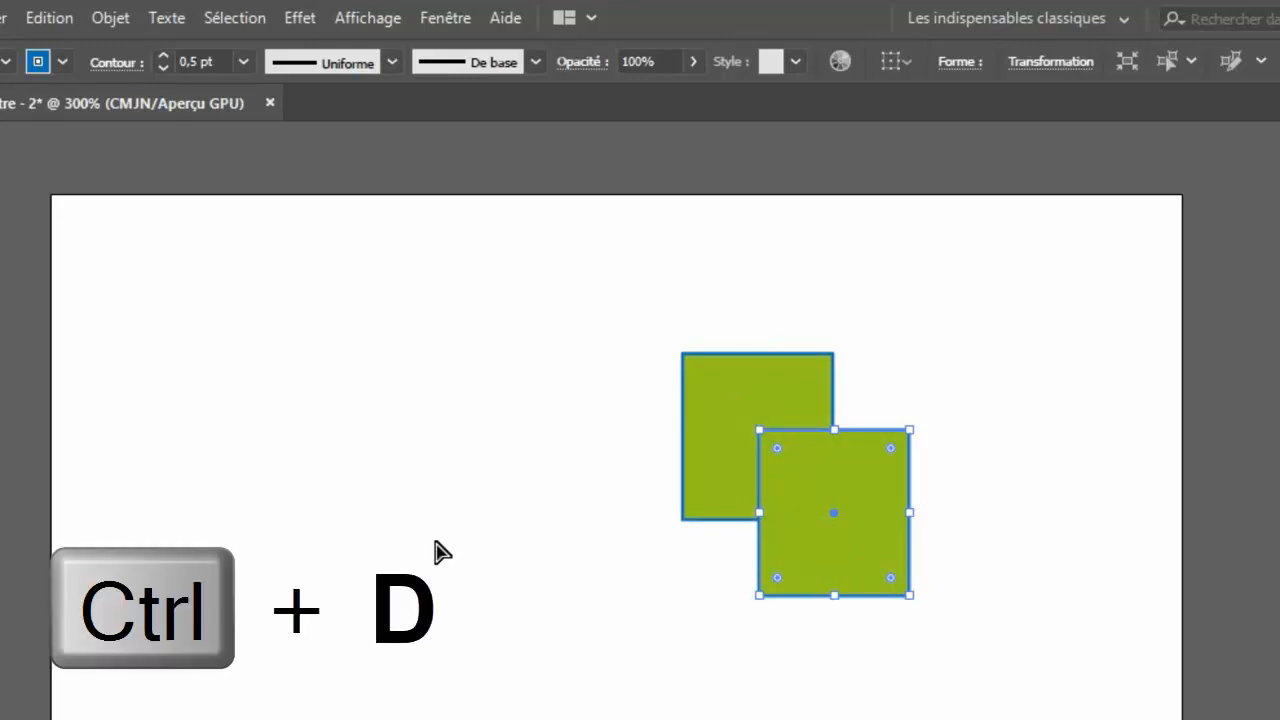
Repeat the copy transformation three times to extend the diagonal staircase of green squares
key(ctrl+d)
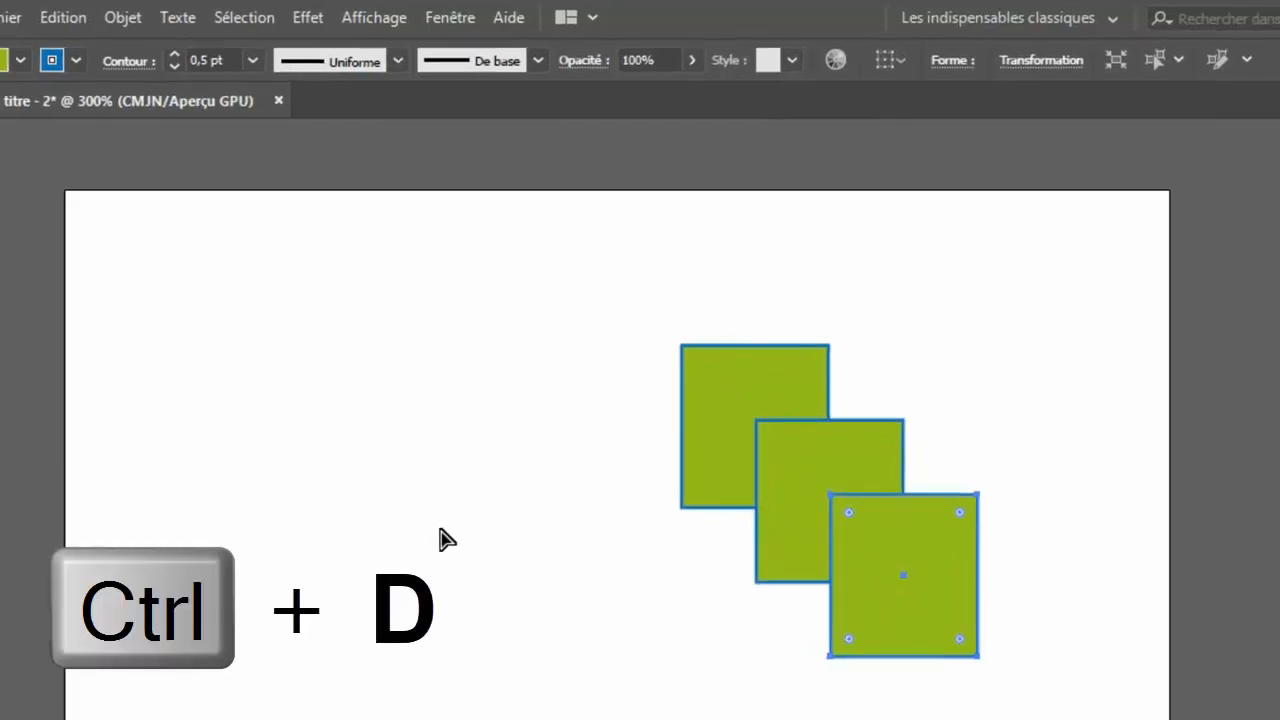
key(ctrl+d)
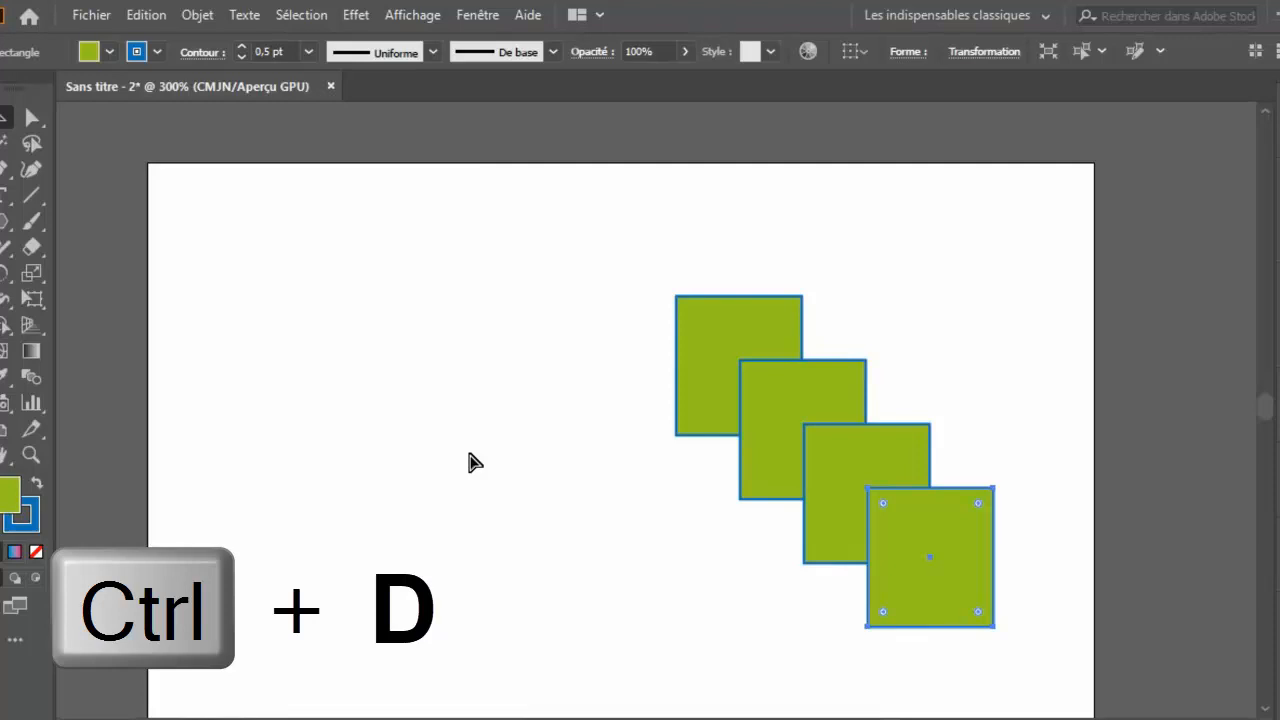
key(ctrl+d)
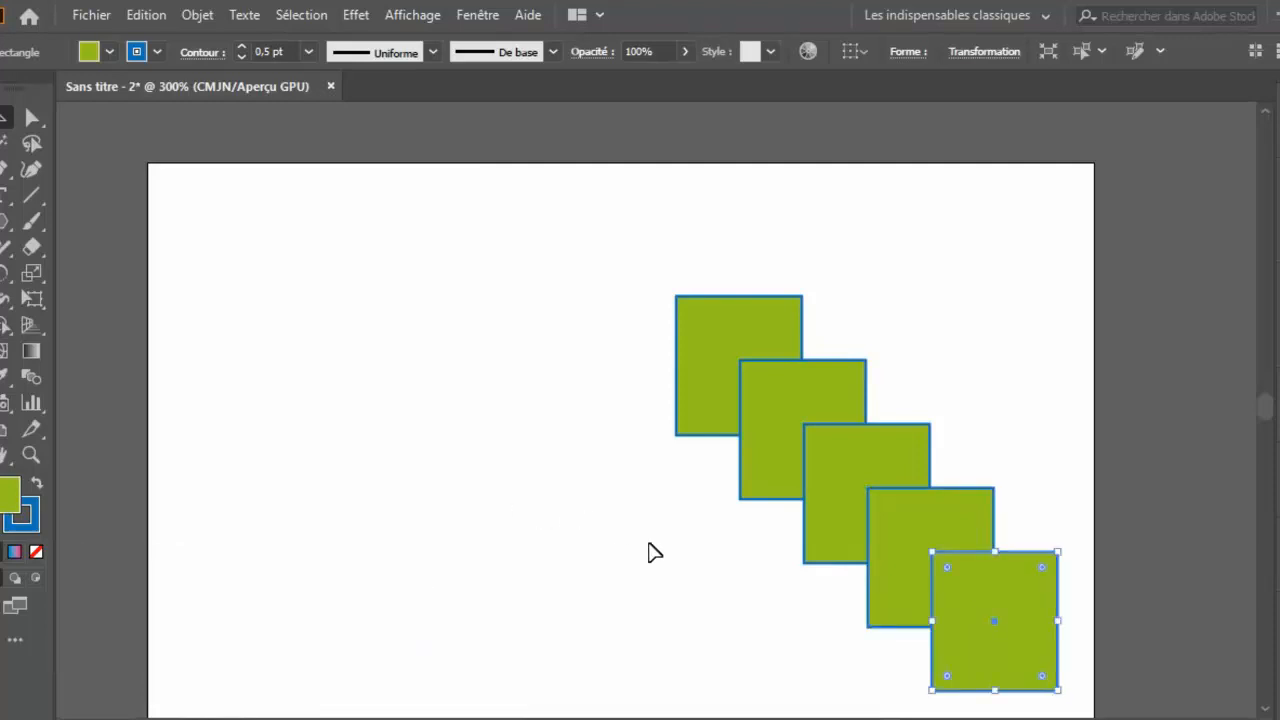
Move all five squares together toward the artboard's upper left, and delete all but one of them
drag(672, 345, 964, 662)
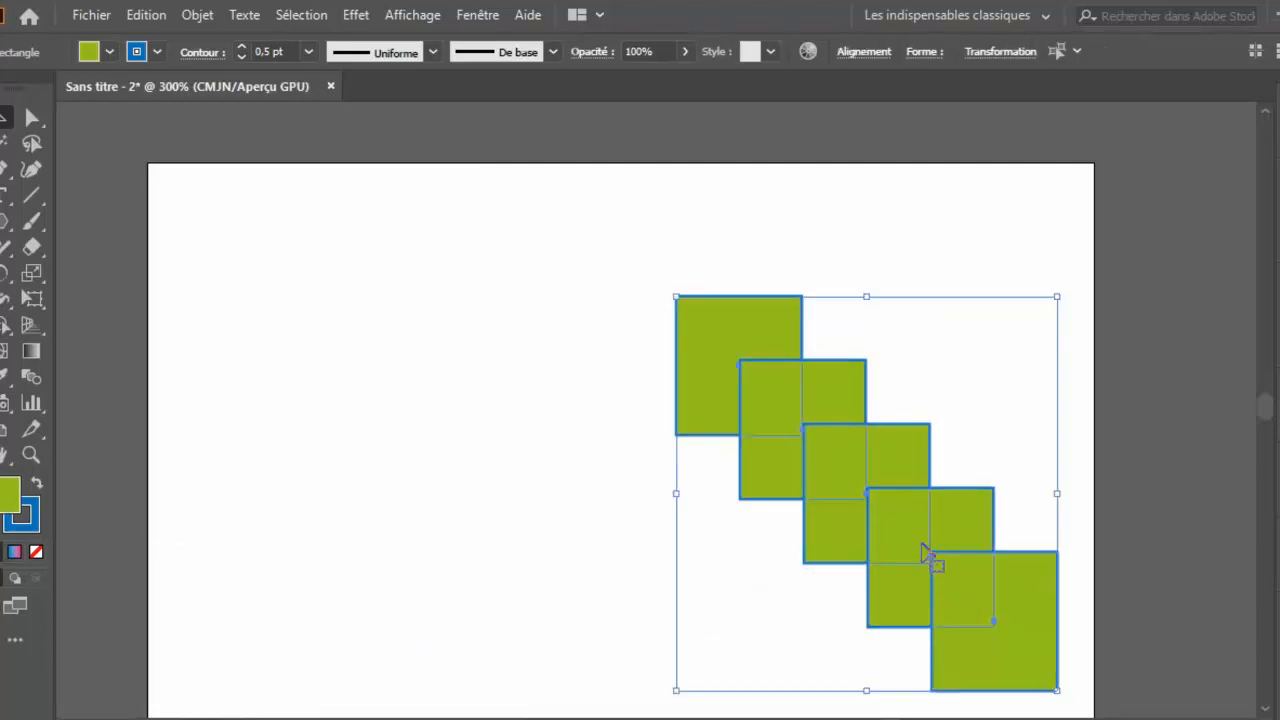
drag(857, 525, 565, 467)
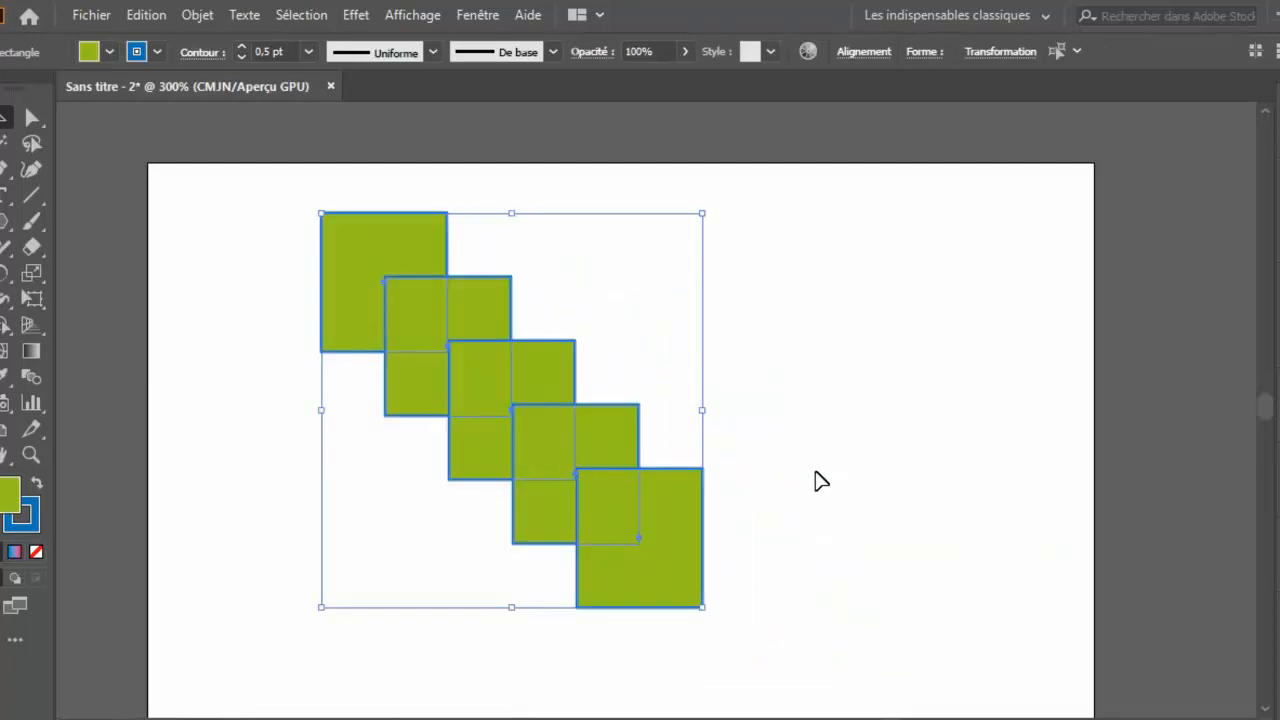
click(820, 480)
drag(751, 627, 716, 443)
key(Delete)
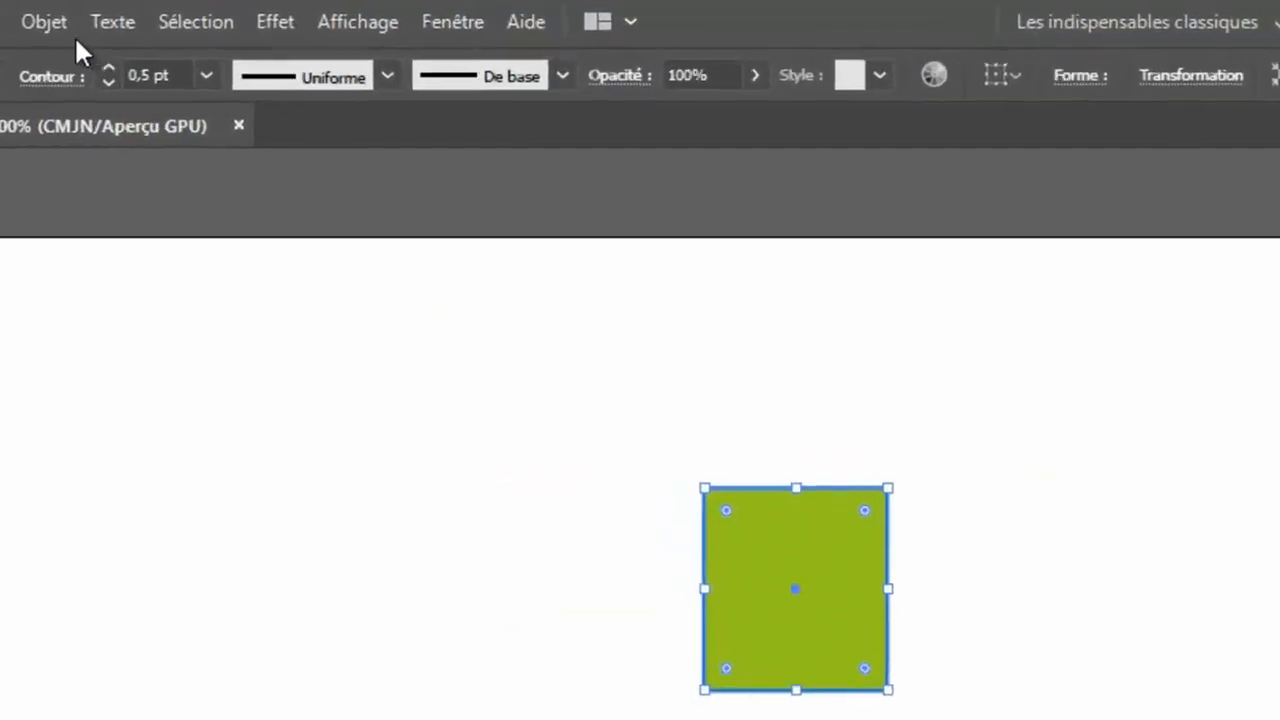
Start a Rotation of the green square, set the angle to 10°, and refresh the preview
click(197, 14)
mouse_move(188, 56)
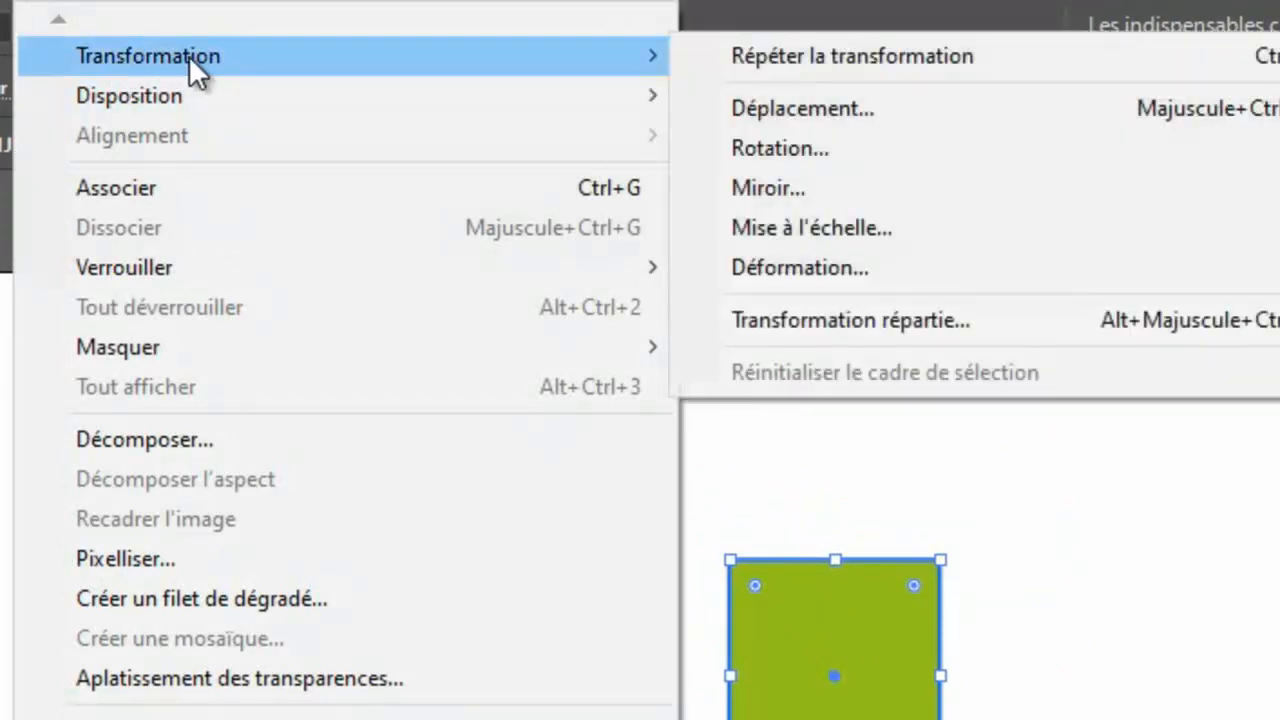
click(773, 145)
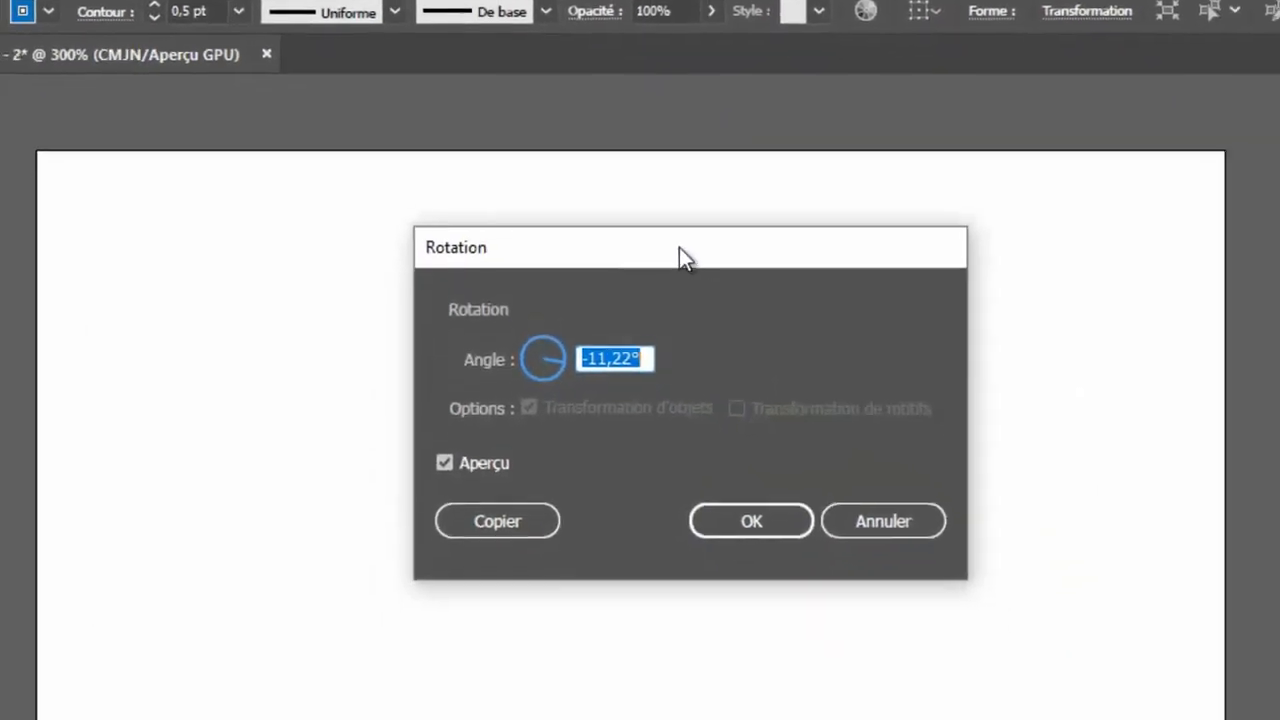
drag(736, 393, 266, 428)
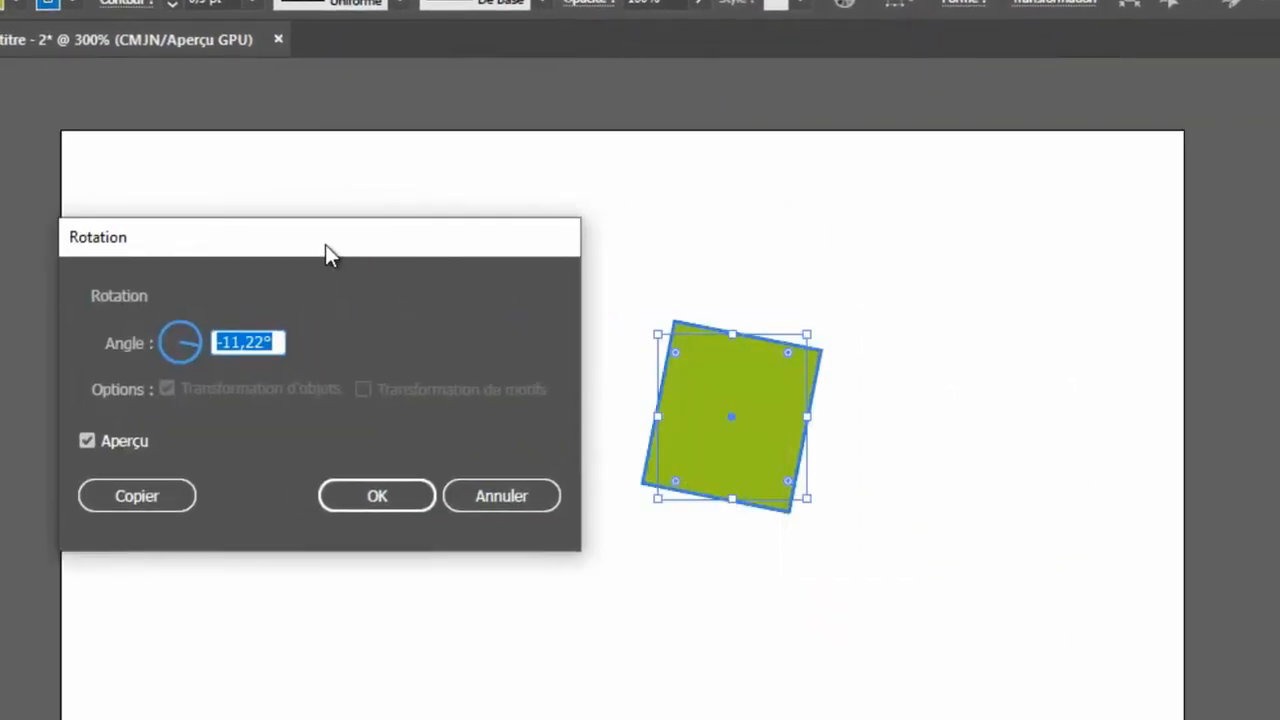
text(10)
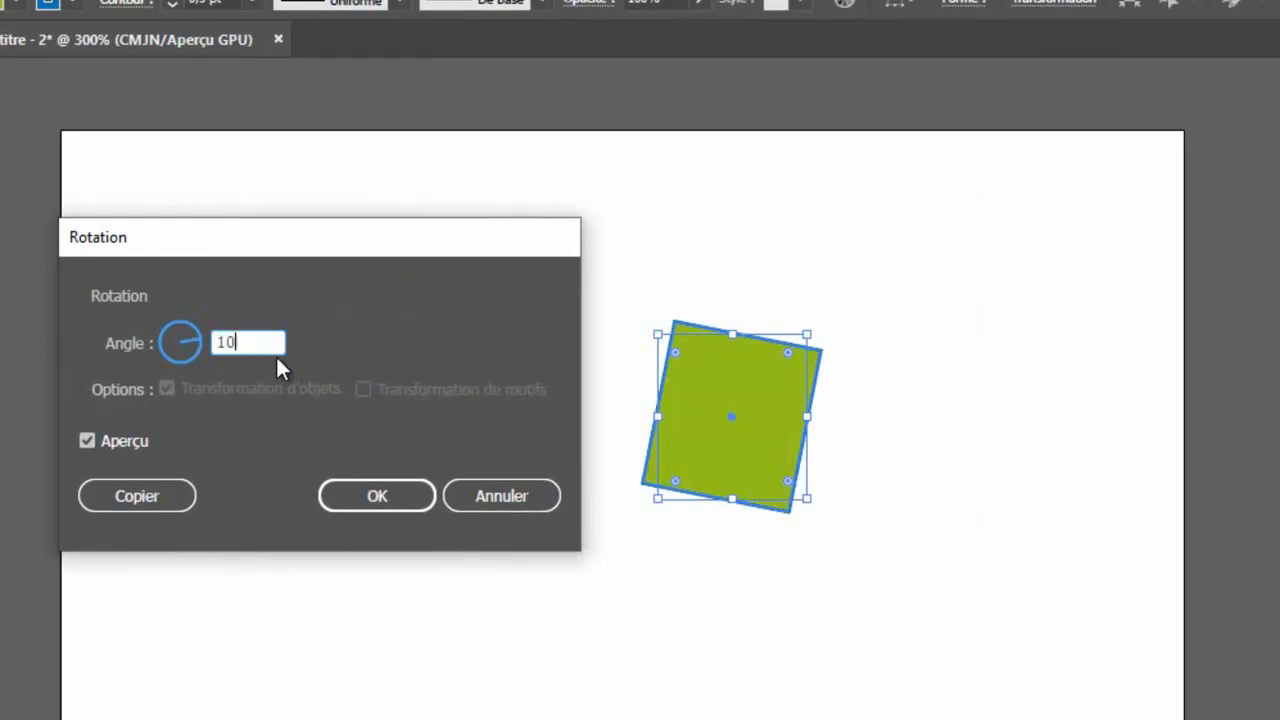
click(134, 441)
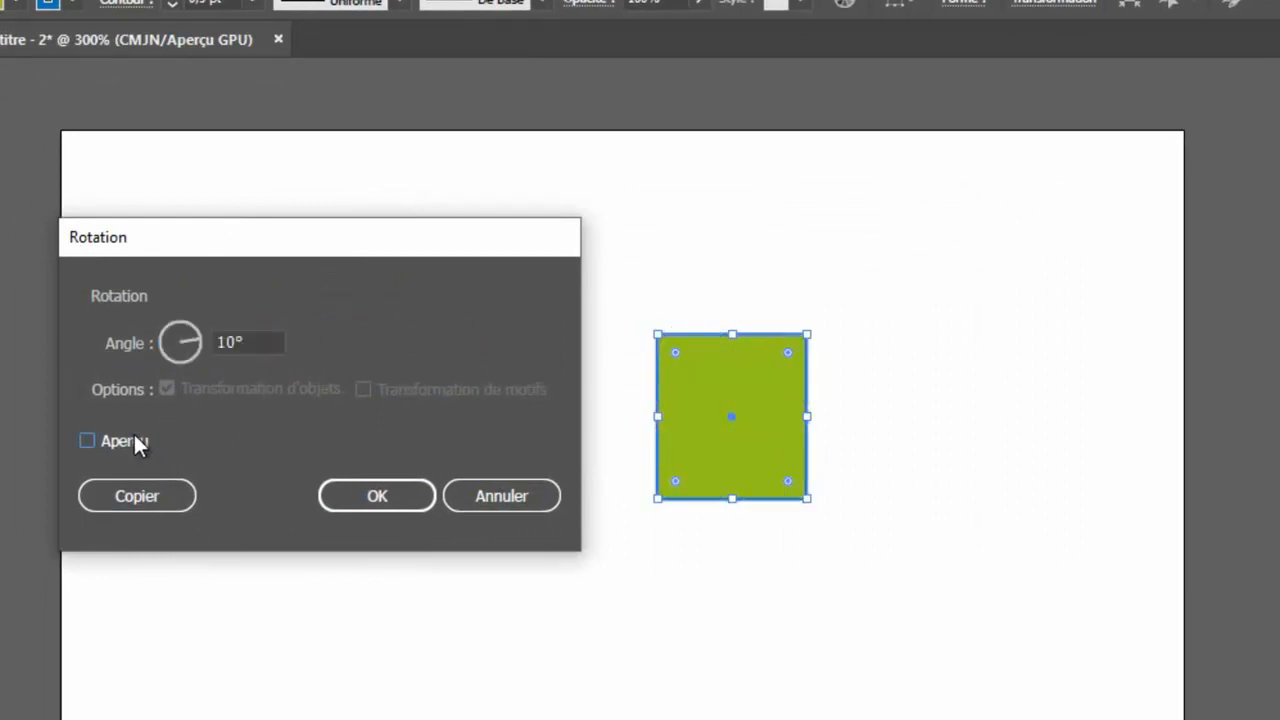
click(134, 437)
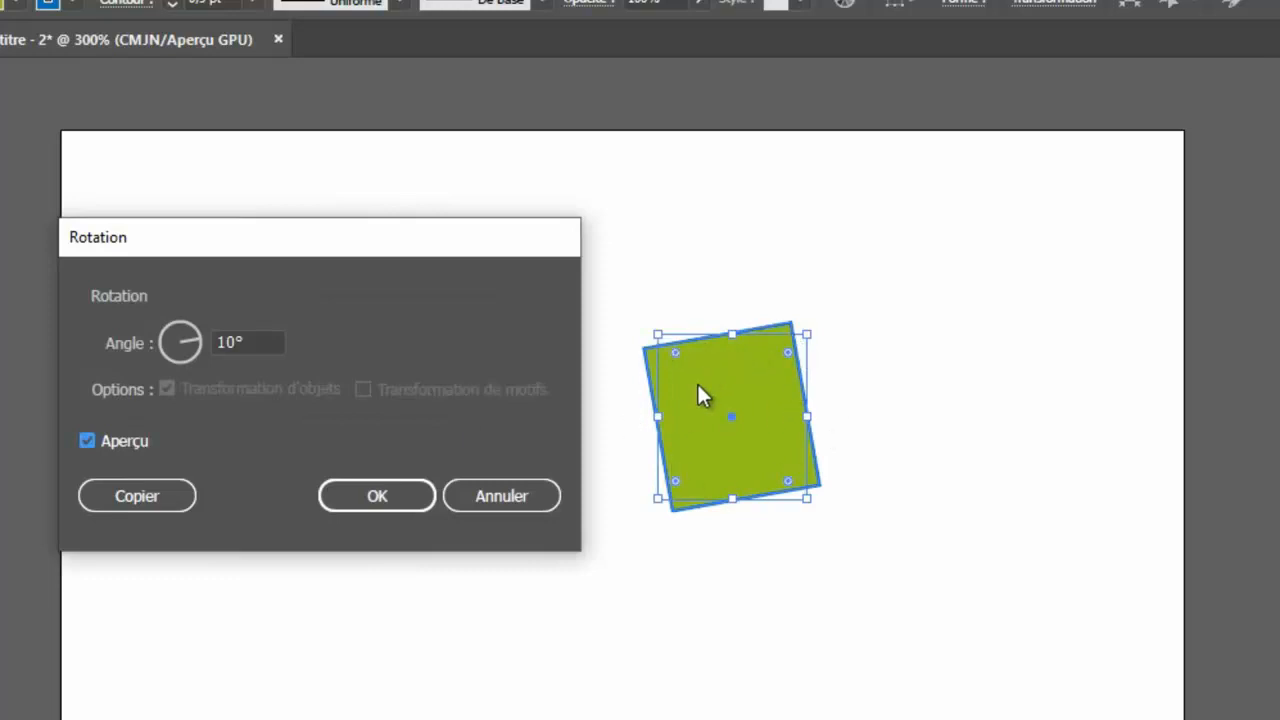
Set the square's rotation angle to 30° and refresh the preview
click(260, 342)
text(30)
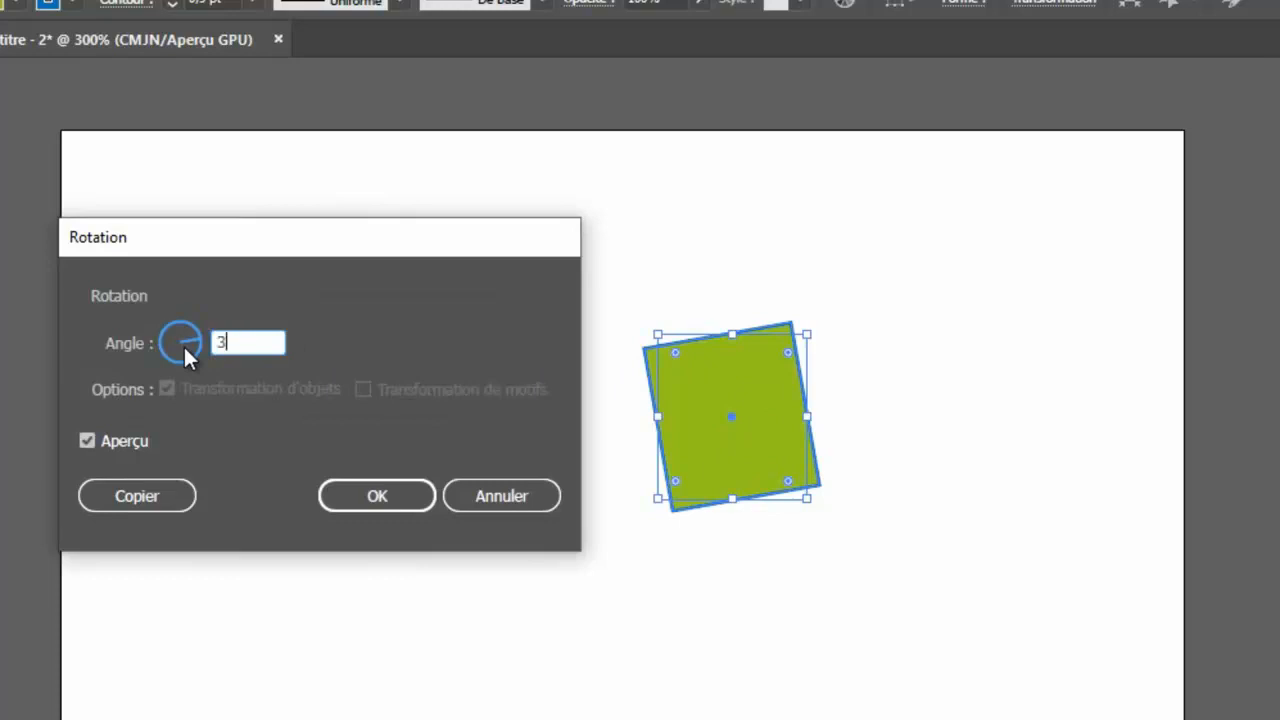
click(114, 436)
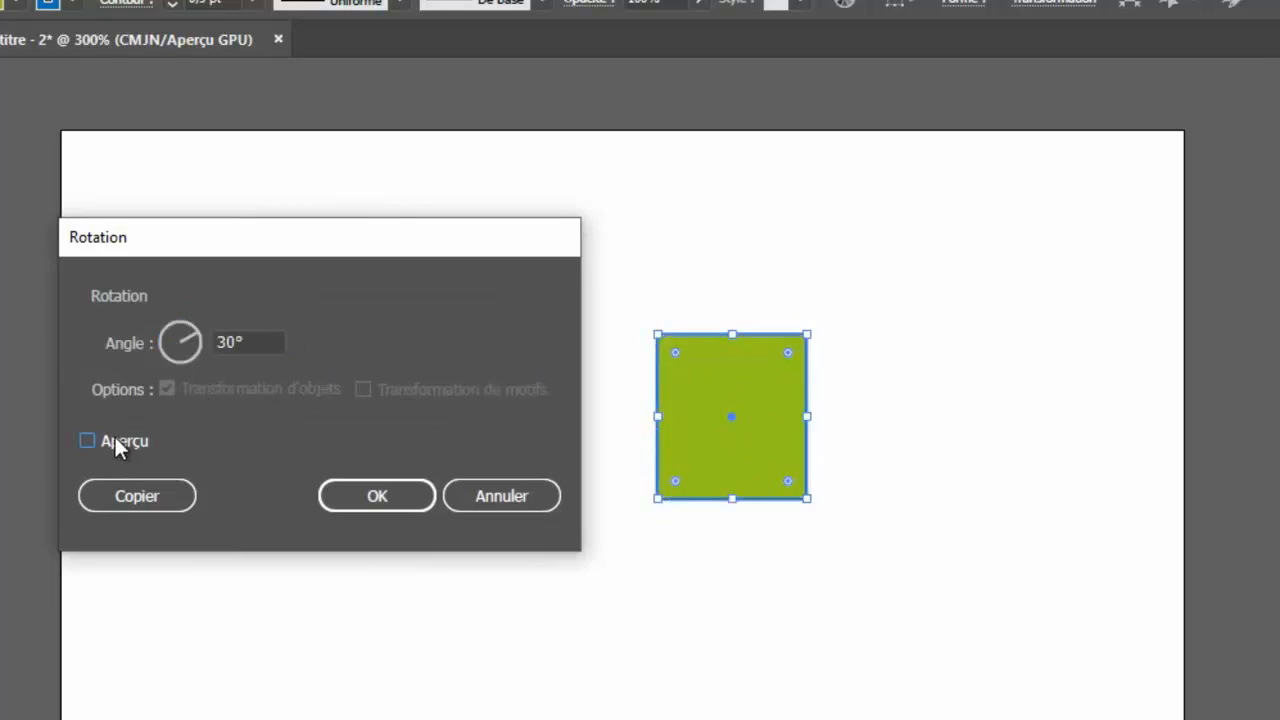
click(114, 436)
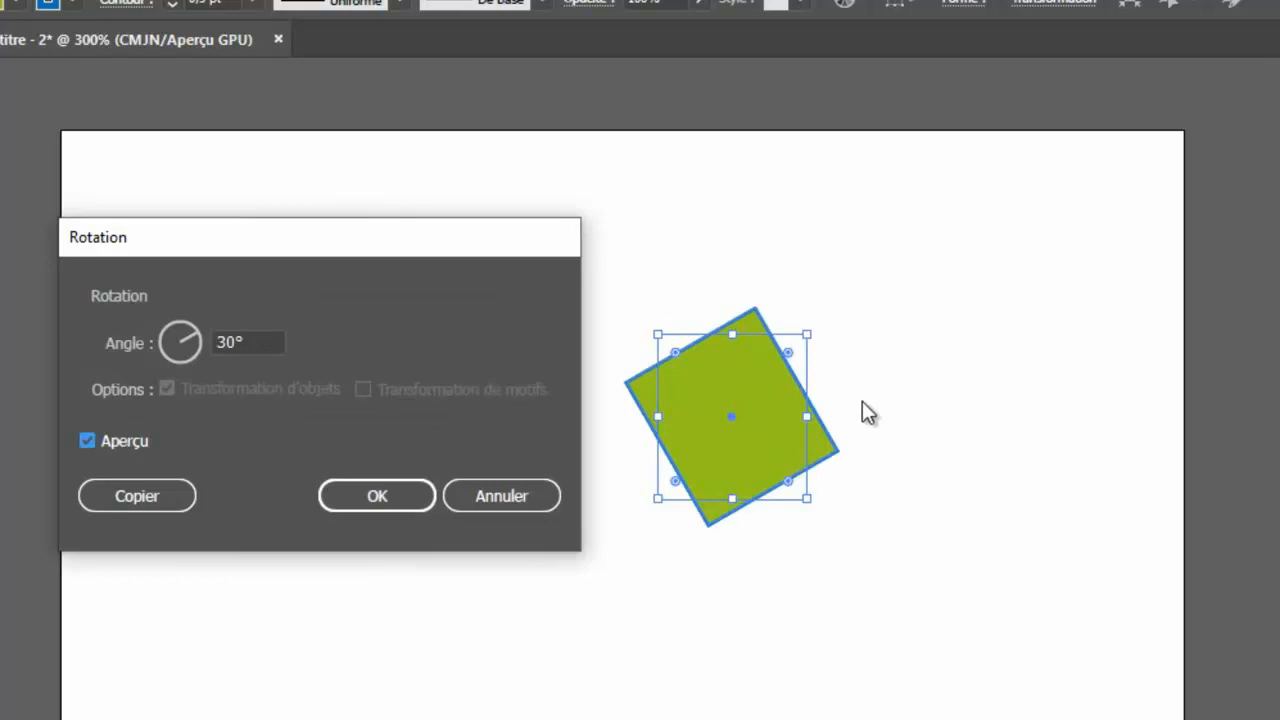
Create a copy of the square rotated by -30°, checking the angle in the preview
click(133, 350)
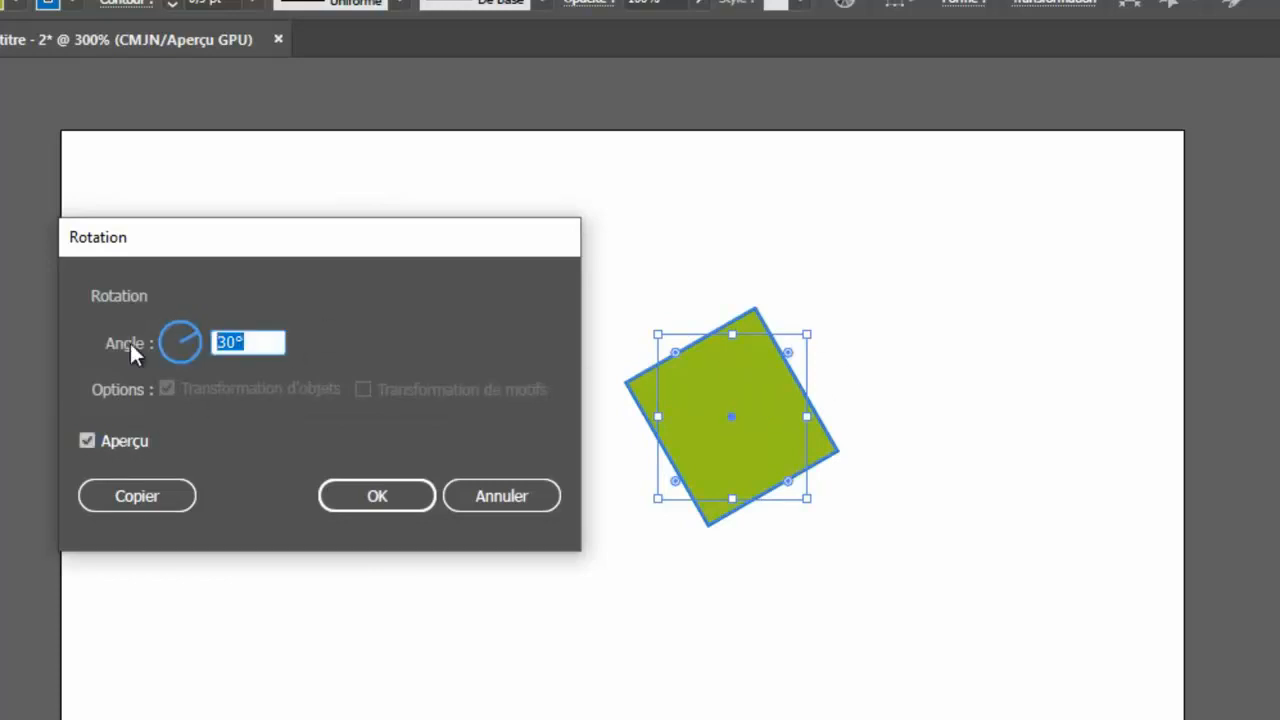
text(-30)
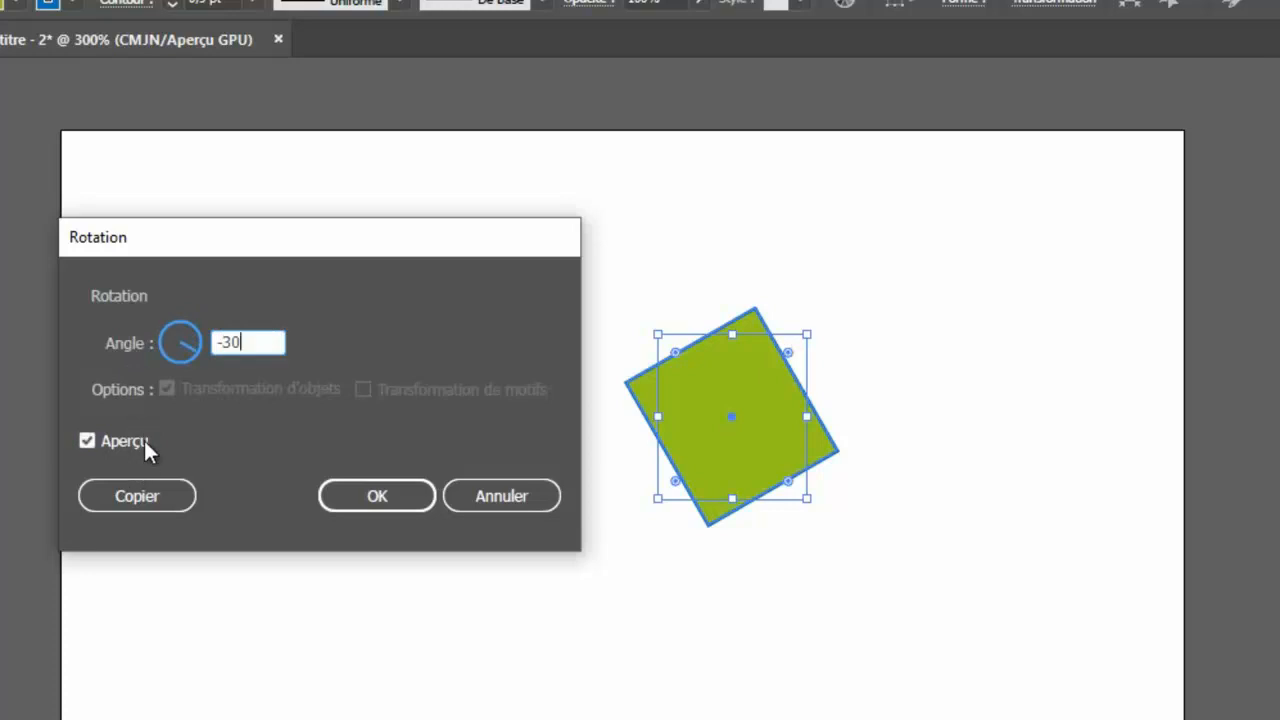
click(144, 440)
click(144, 440)
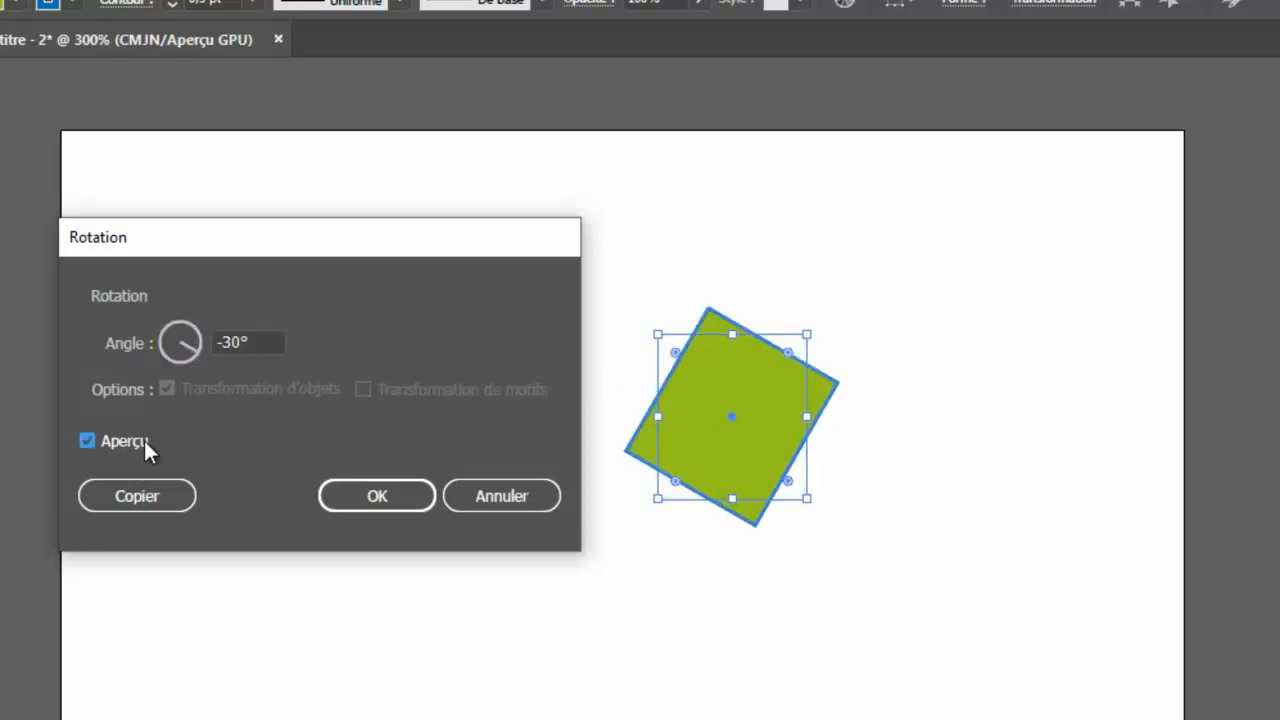
click(137, 497)
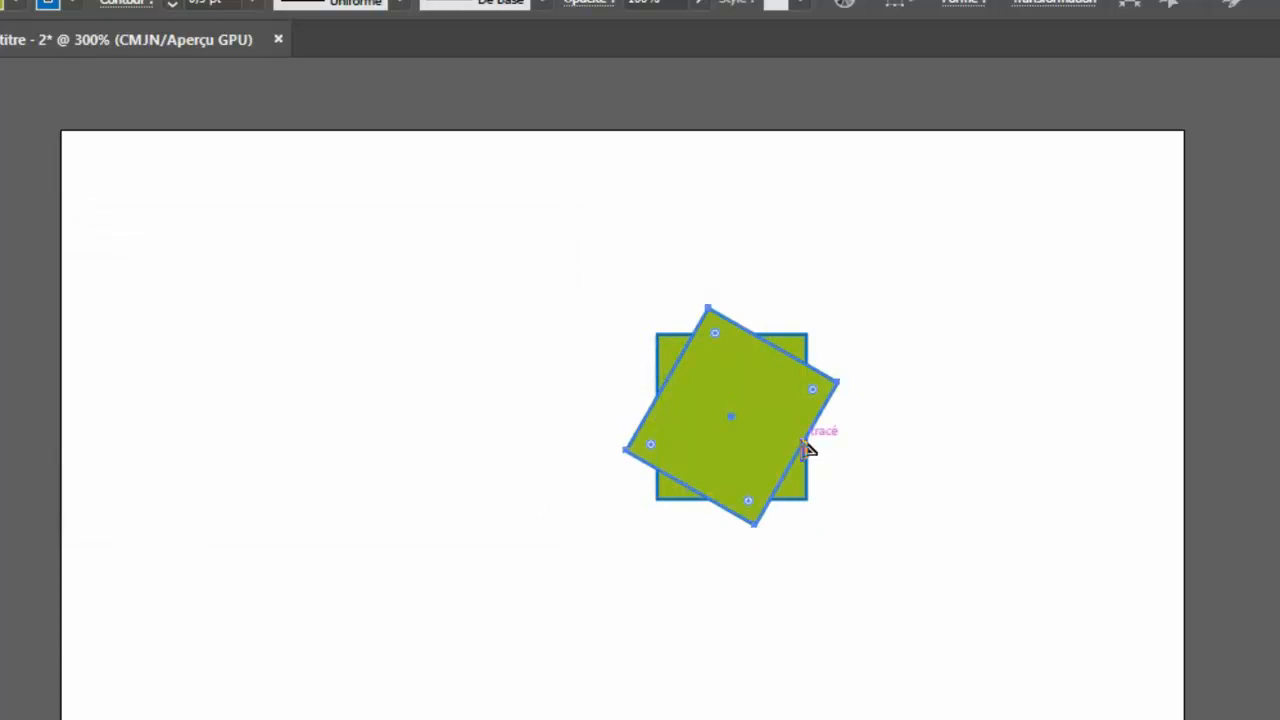
Repeat the rotated-copy transformation three times around the same center, and deselect the shapes
key(ctrl+d)
key(ctrl+d)
key(ctrl+d)
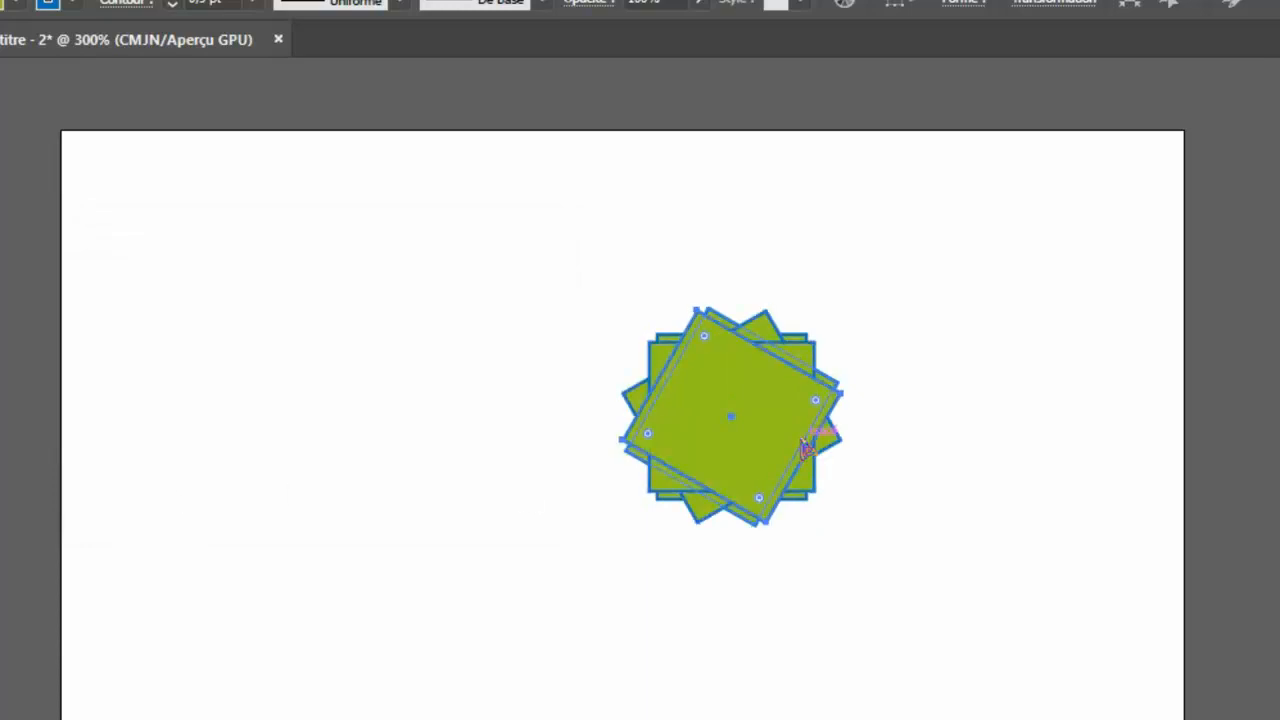
click(945, 490)
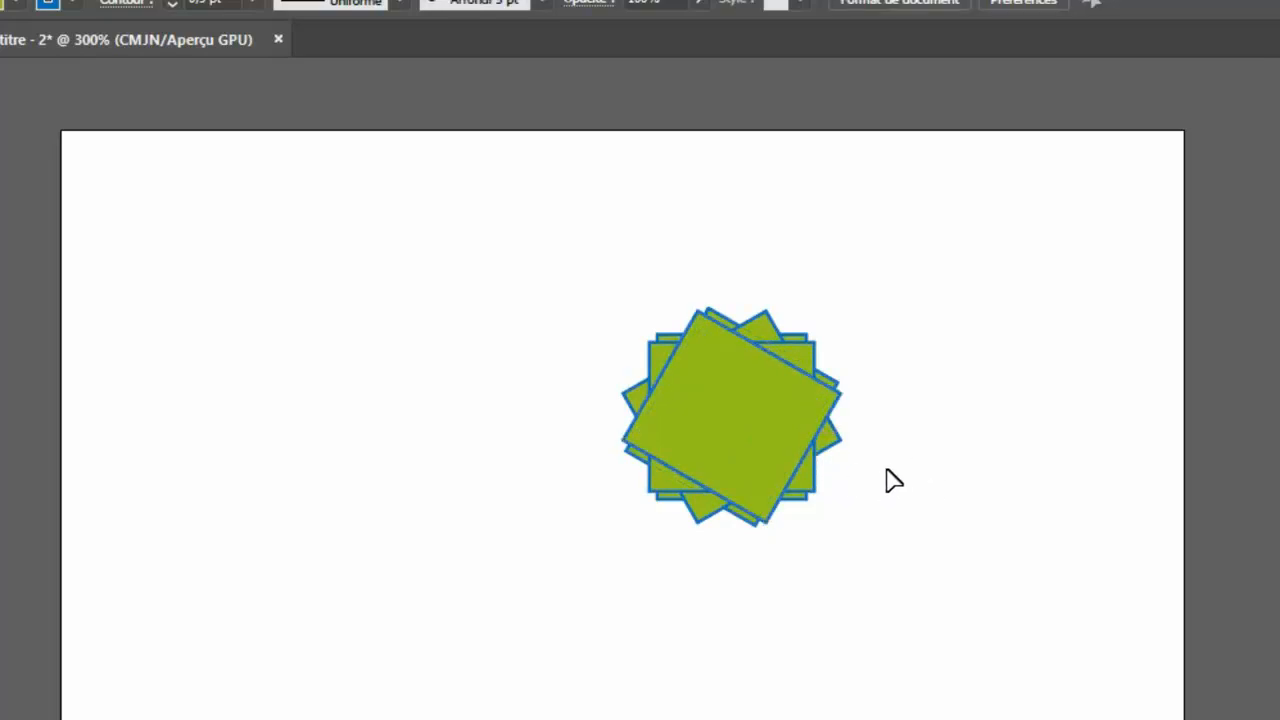
Move the topmost rotated square up and to the left, away from the stack, and delete the remaining stacked squares
drag(735, 335, 518, 278)
drag(943, 528, 733, 280)
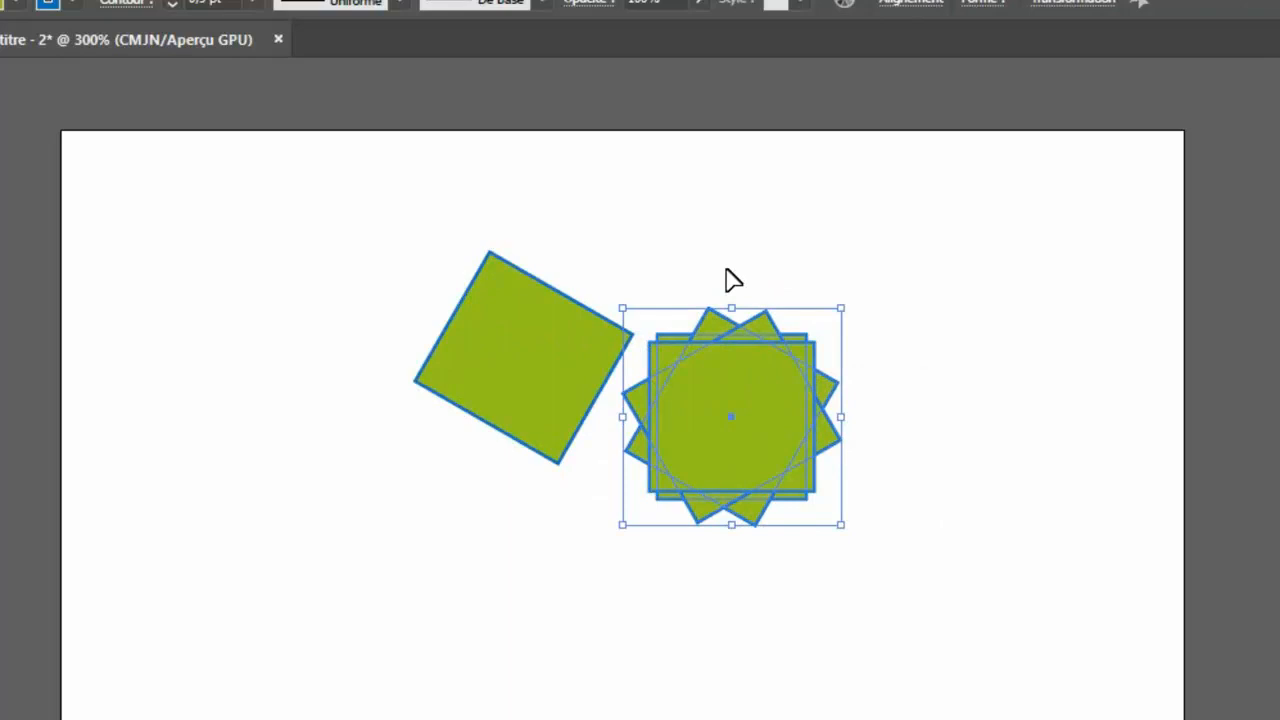
key(Delete)
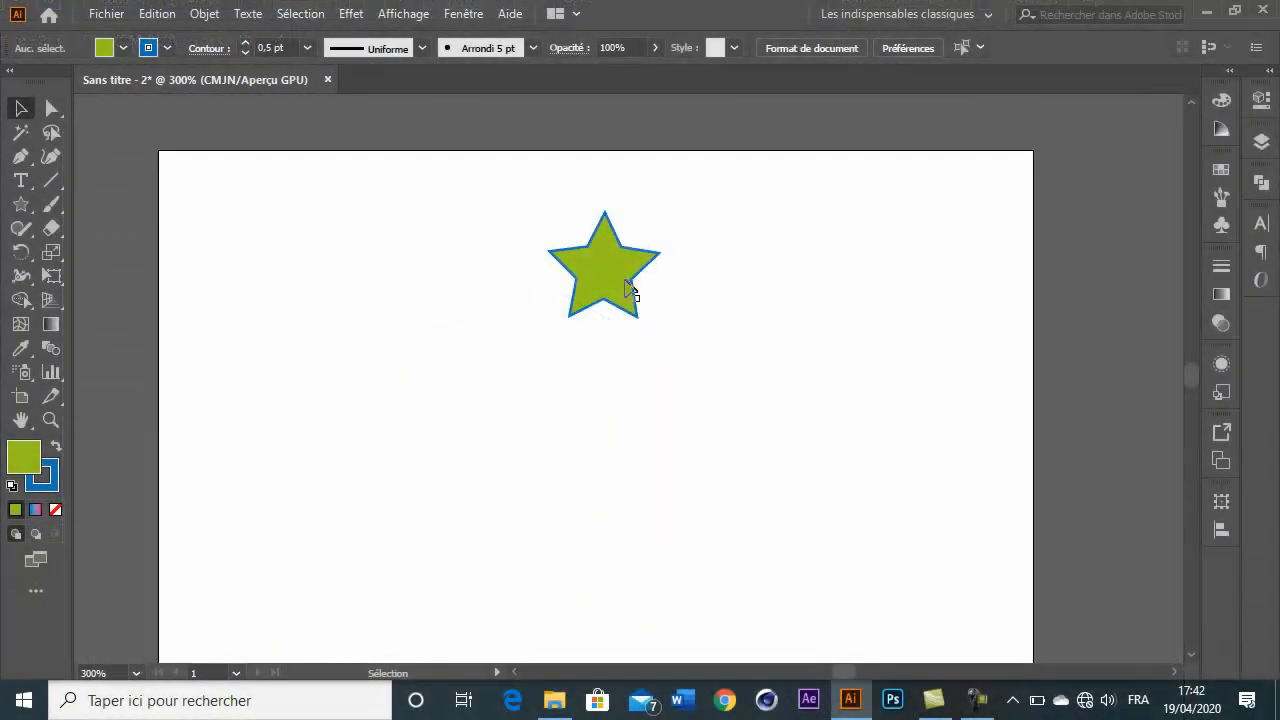
Duplicate the green star directly below the original and mirror the copy across the horizontal axis
click(615, 262)
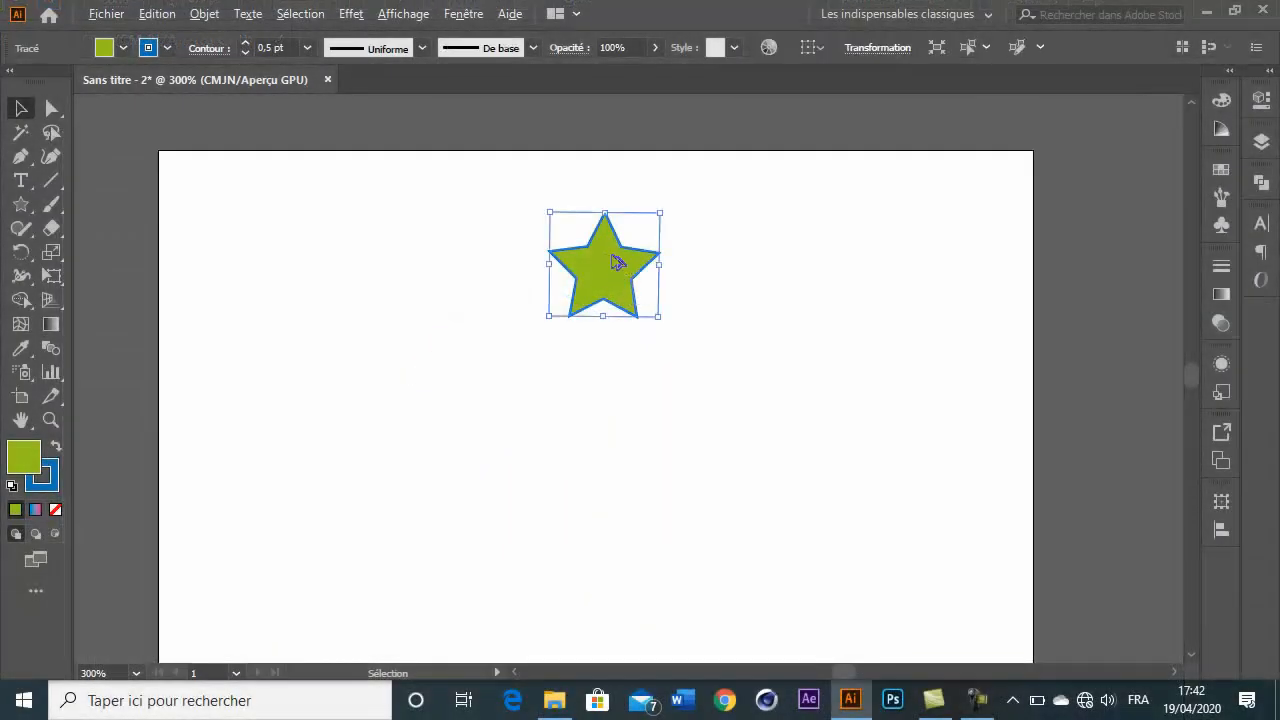
drag(617, 262, 613, 362)
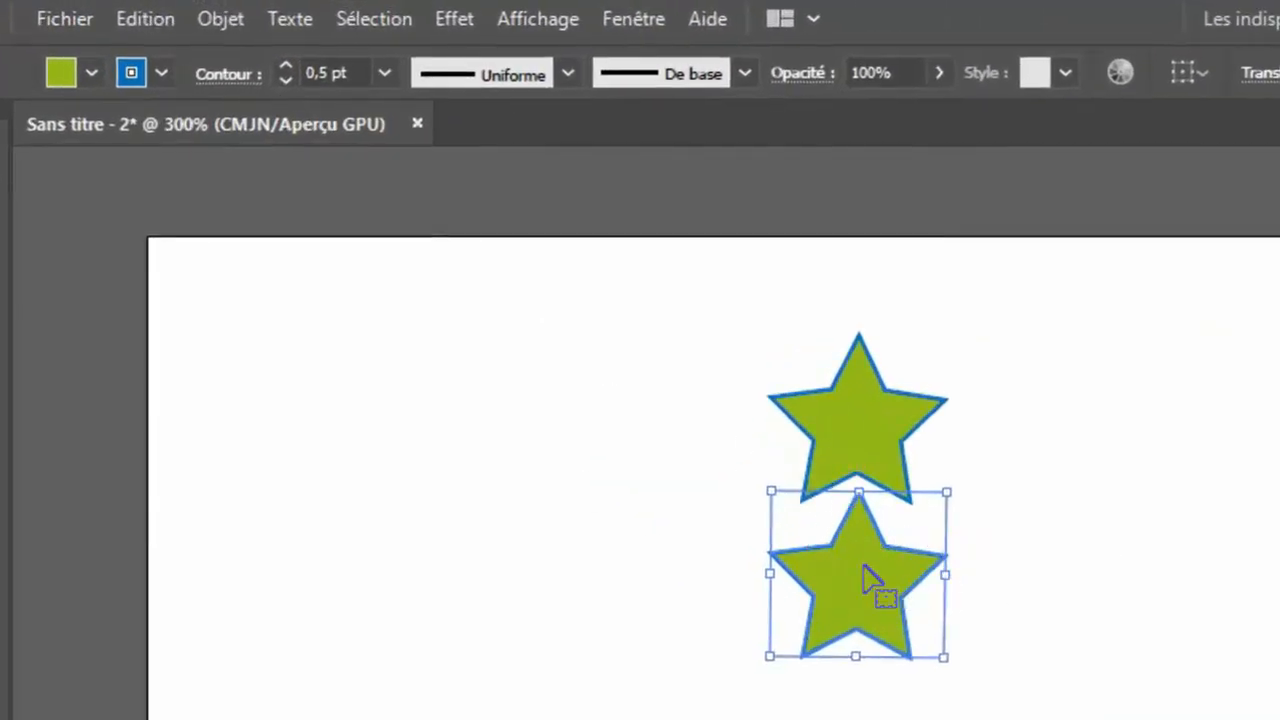
click(222, 19)
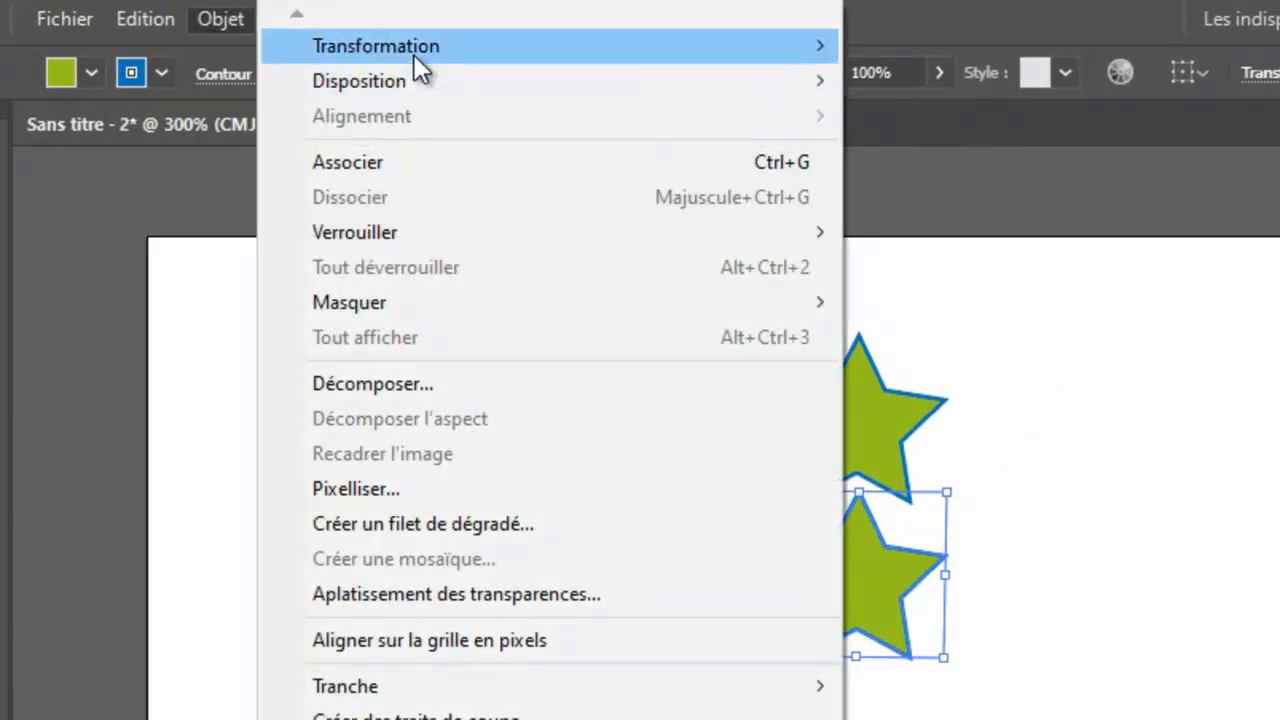
mouse_move(414, 52)
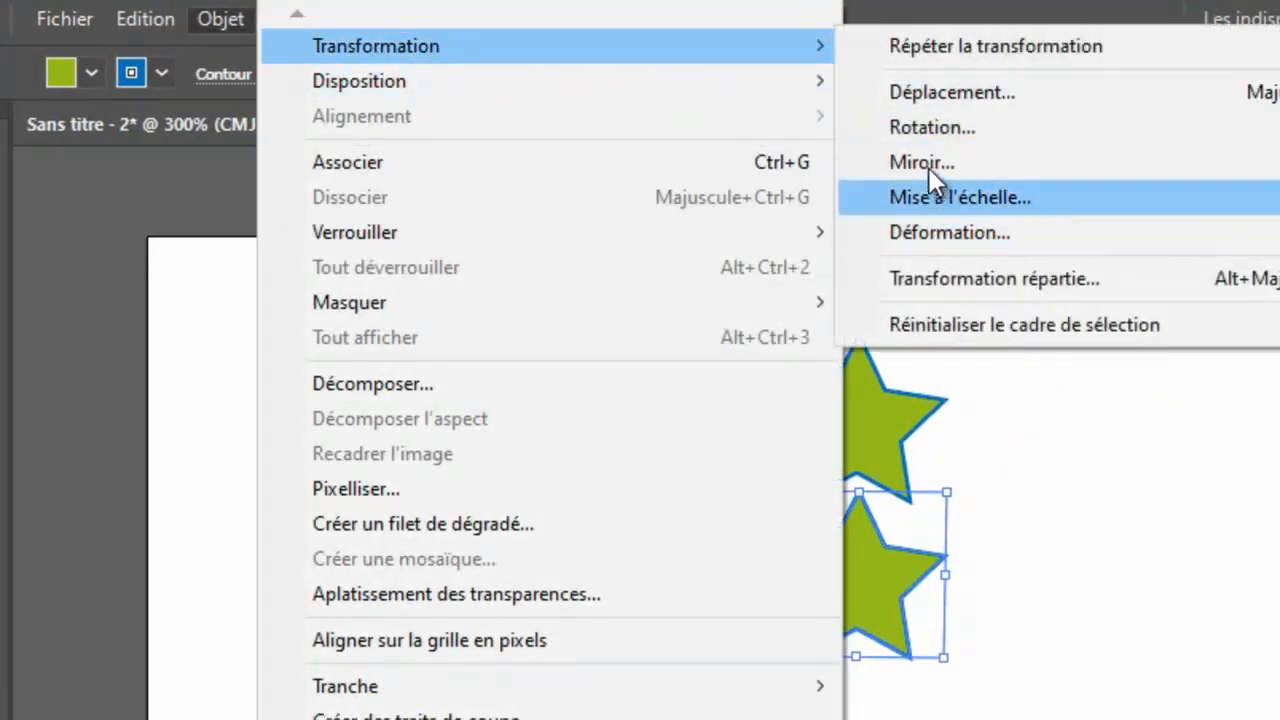
click(924, 164)
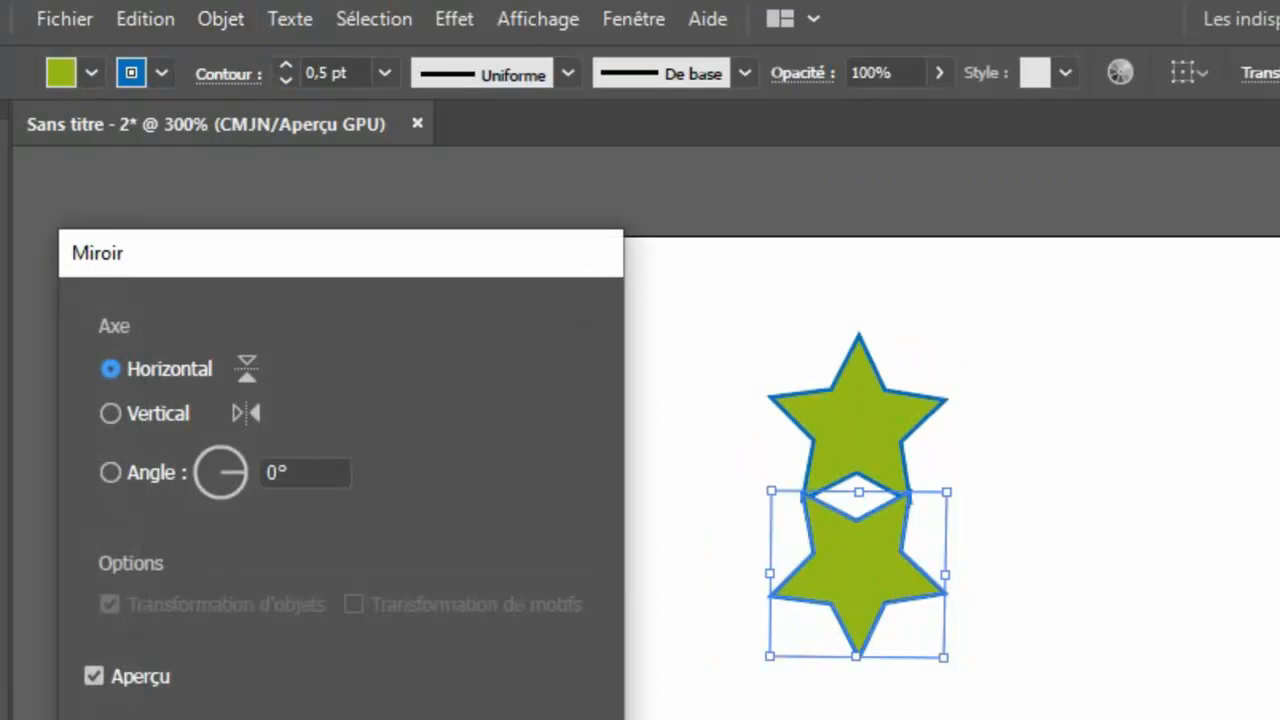
key(Return)
click(1063, 609)
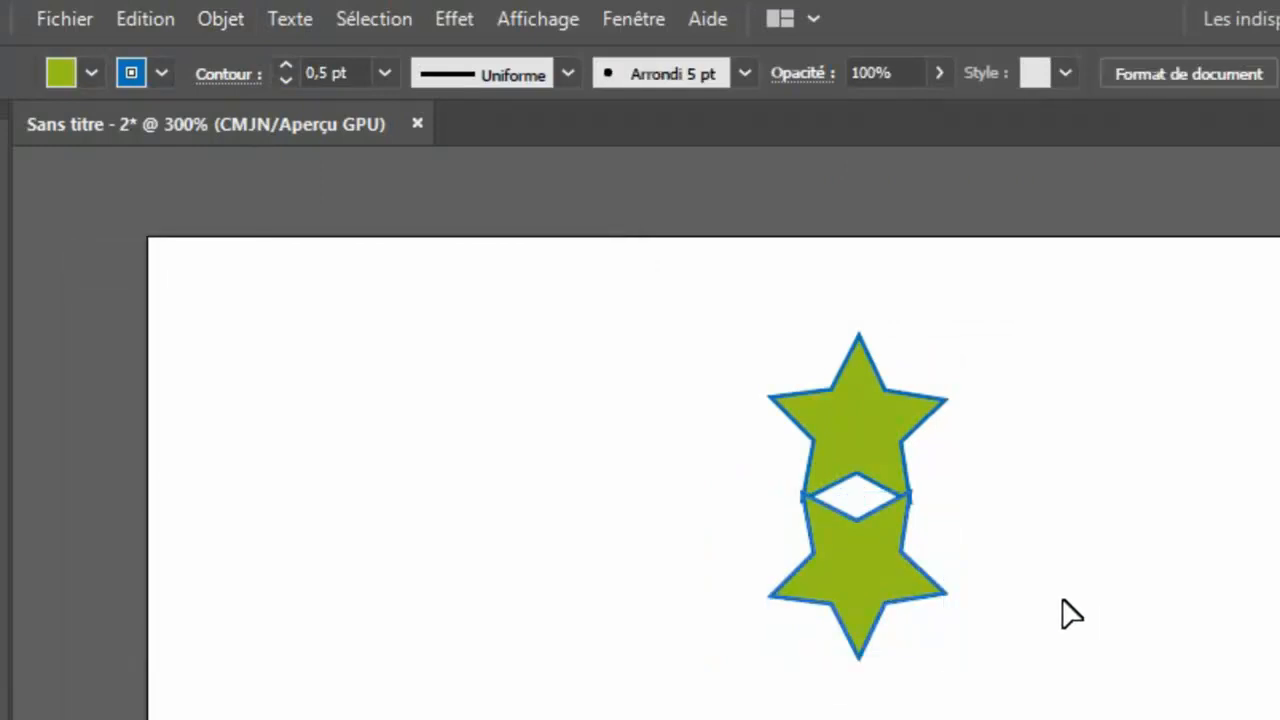
Reduce the opacity of the mirrored lower star to 35%
click(883, 433)
click(883, 556)
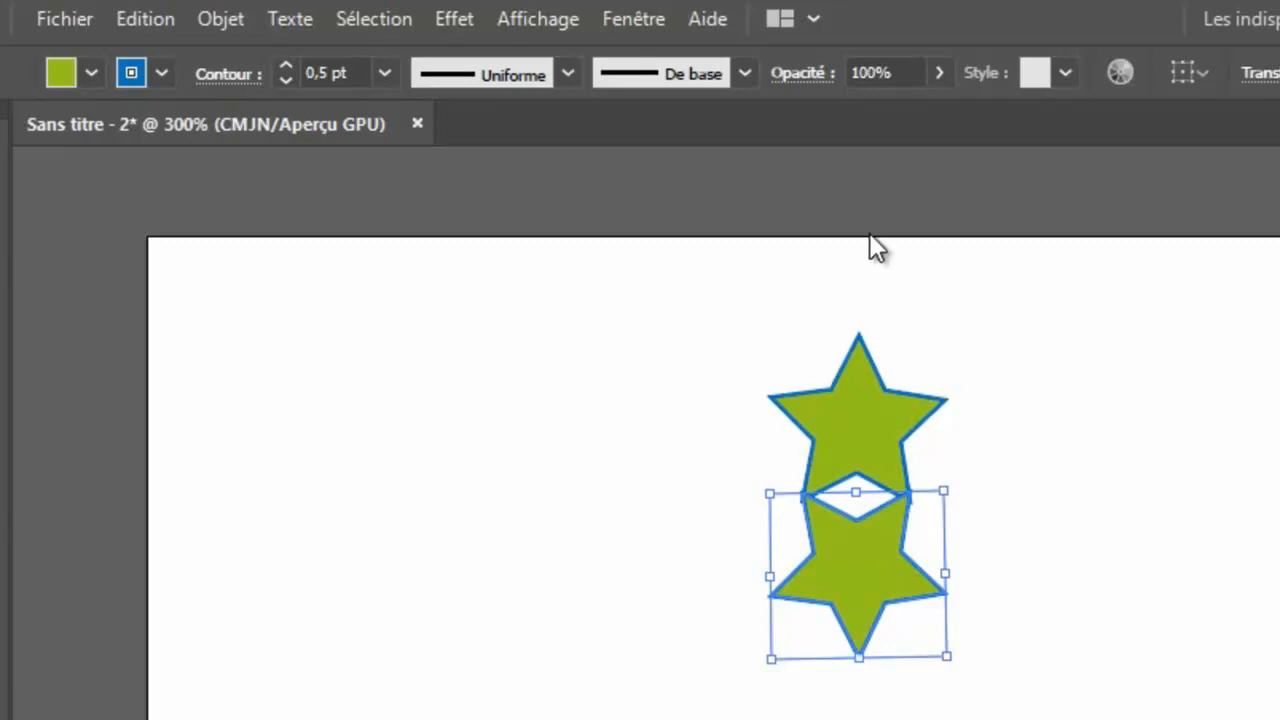
click(940, 72)
drag(934, 114, 856, 121)
click(1116, 416)
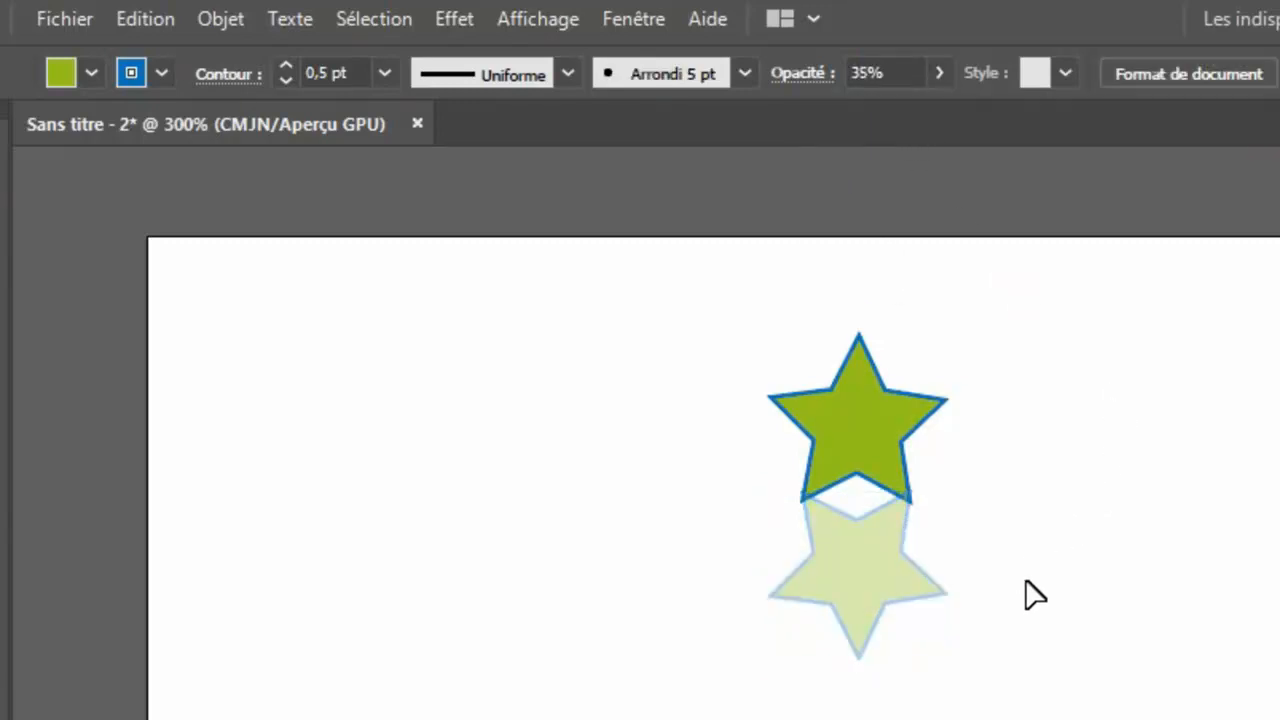
Remove the blue stroke from the faded mirrored star
click(863, 600)
click(161, 72)
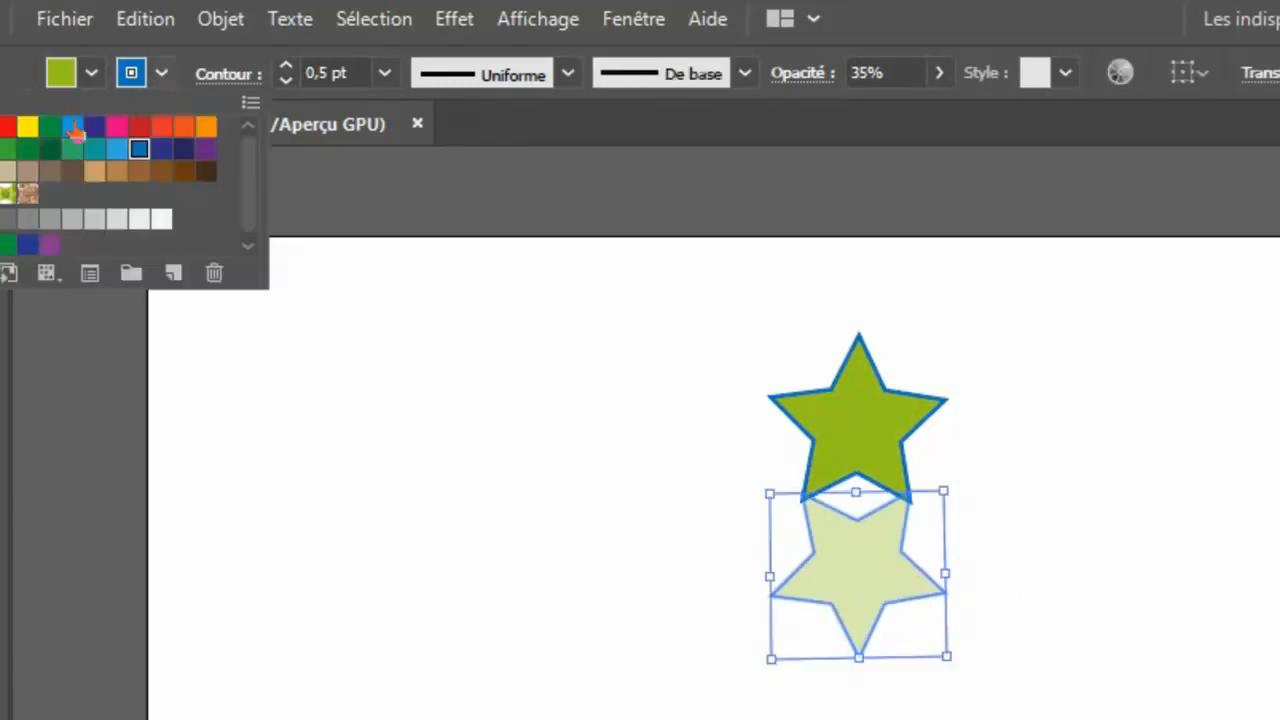
click(0, 127)
click(1257, 603)
click(1006, 620)
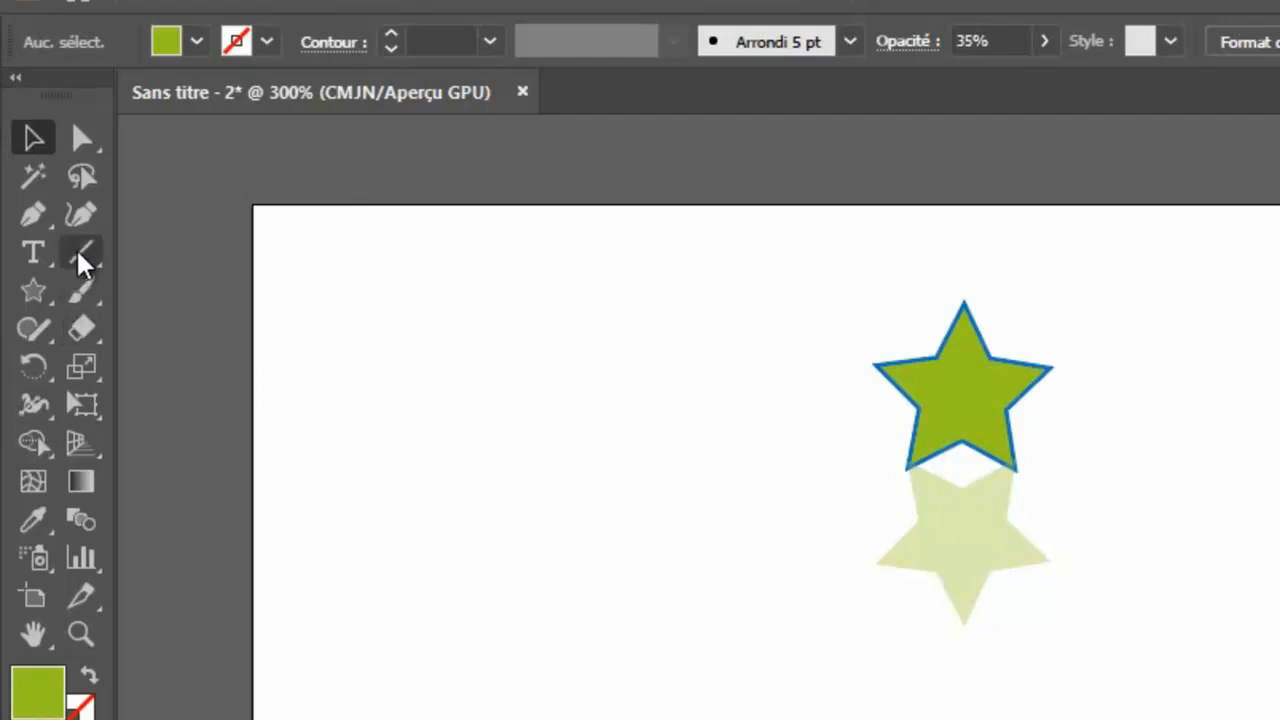
Draw a nearly horizontal line across the junction between the star and its reflection
click(81, 252)
drag(755, 460, 1200, 471)
click(34, 137)
click(453, 621)
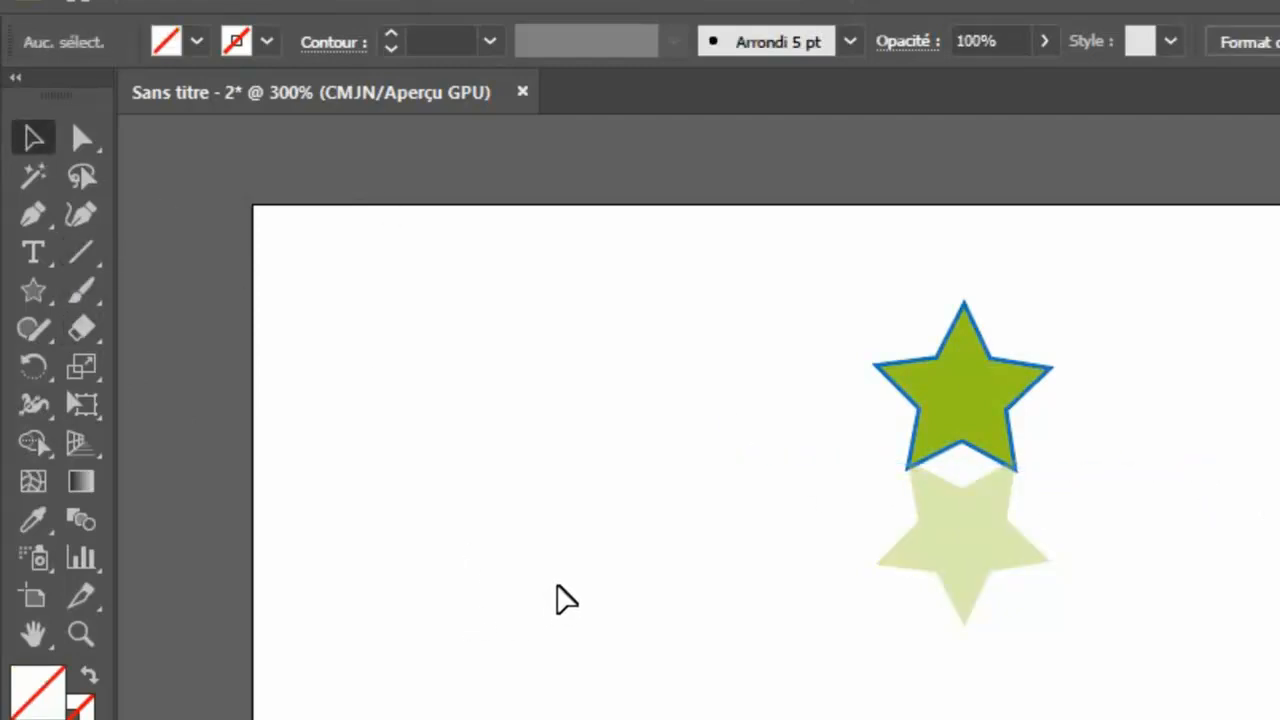
Give the line between the two stars a red stroke
click(800, 465)
click(267, 41)
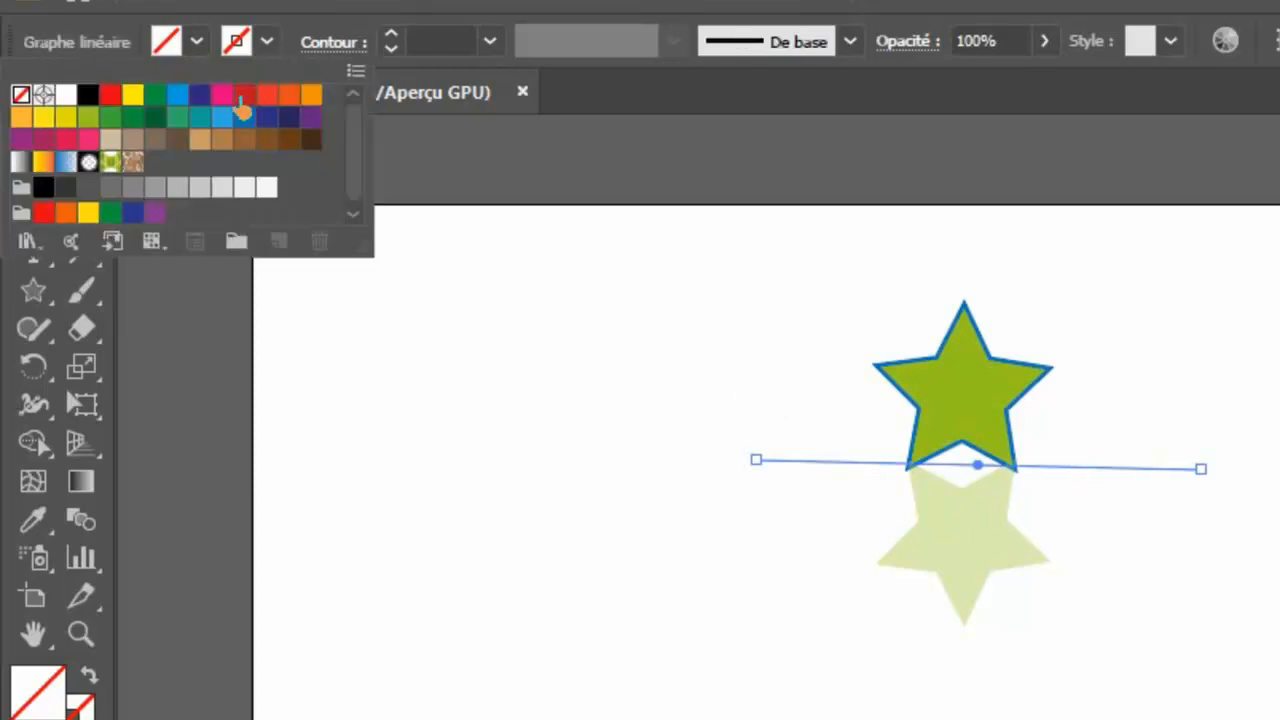
click(100, 92)
click(523, 543)
click(536, 548)
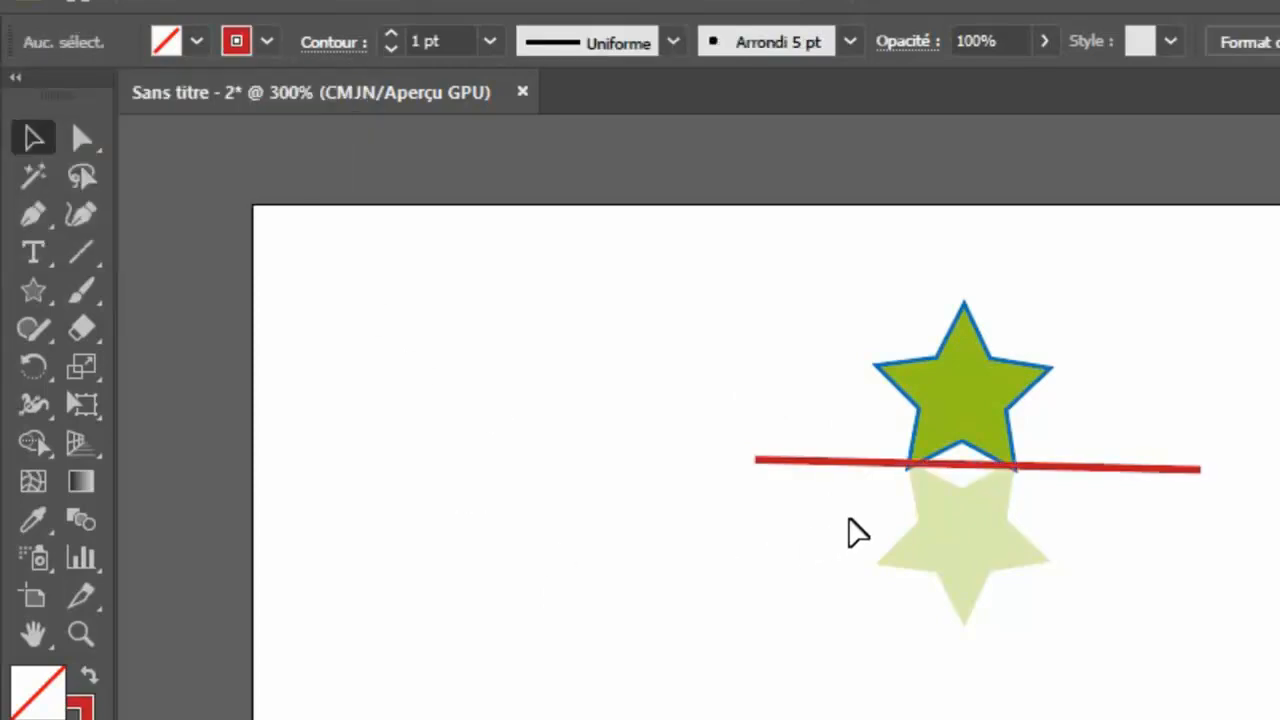
Delete the faded mirrored star and the red line, keeping only the original star
drag(754, 304, 1241, 708)
click(1183, 655)
drag(1152, 423, 1014, 566)
click(746, 620)
click(969, 549)
key(Delete)
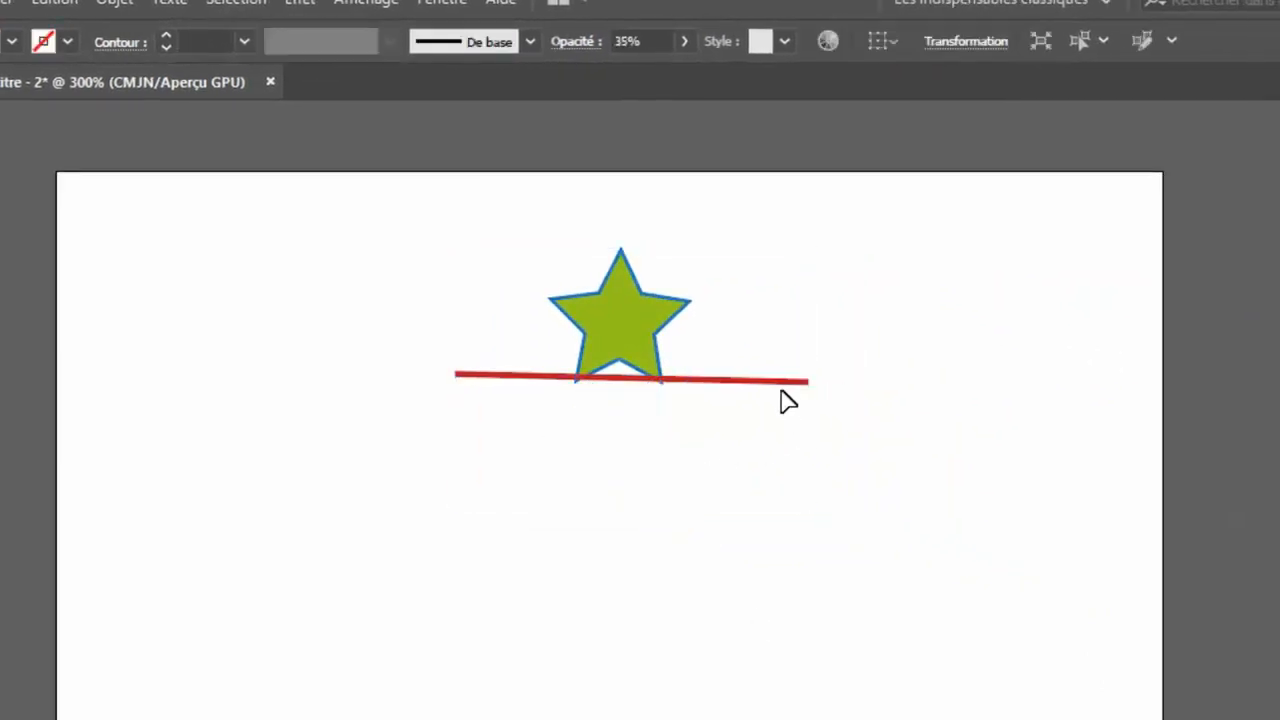
drag(776, 361, 781, 430)
key(Delete)
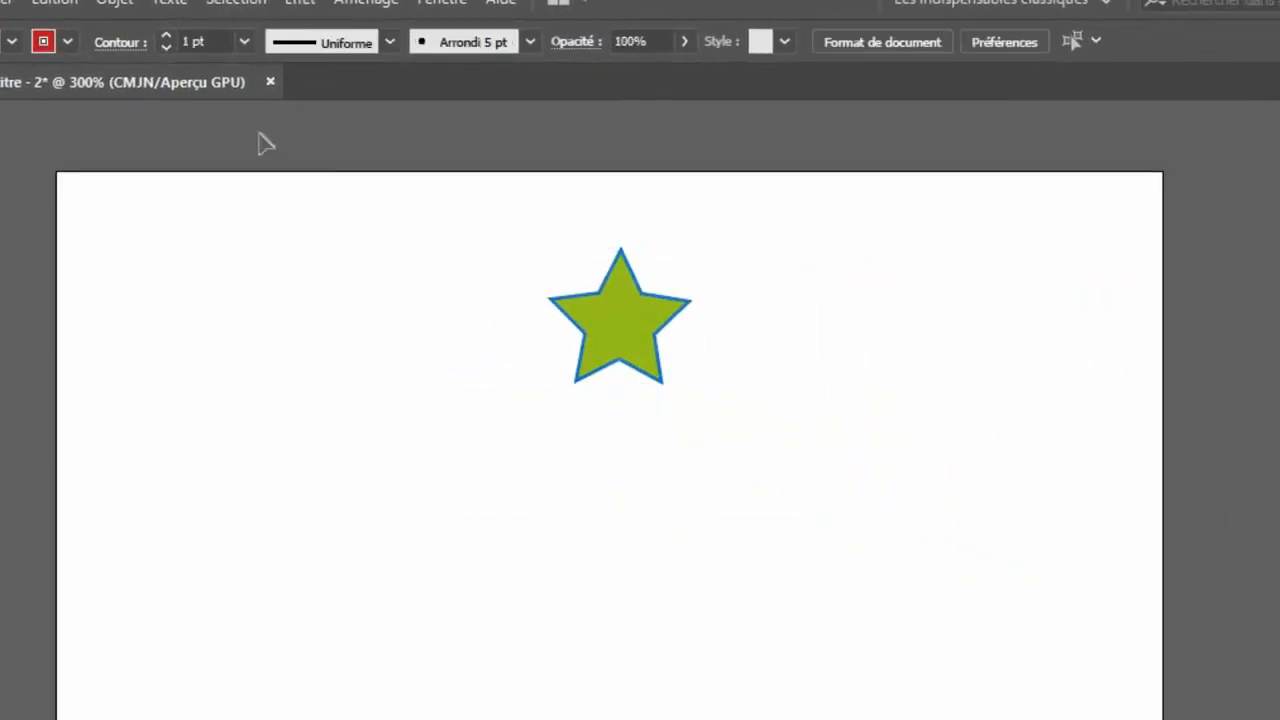
Start a Scale transformation of the star, set the uniform scale to 200%, and refresh the preview
click(592, 340)
click(118, 4)
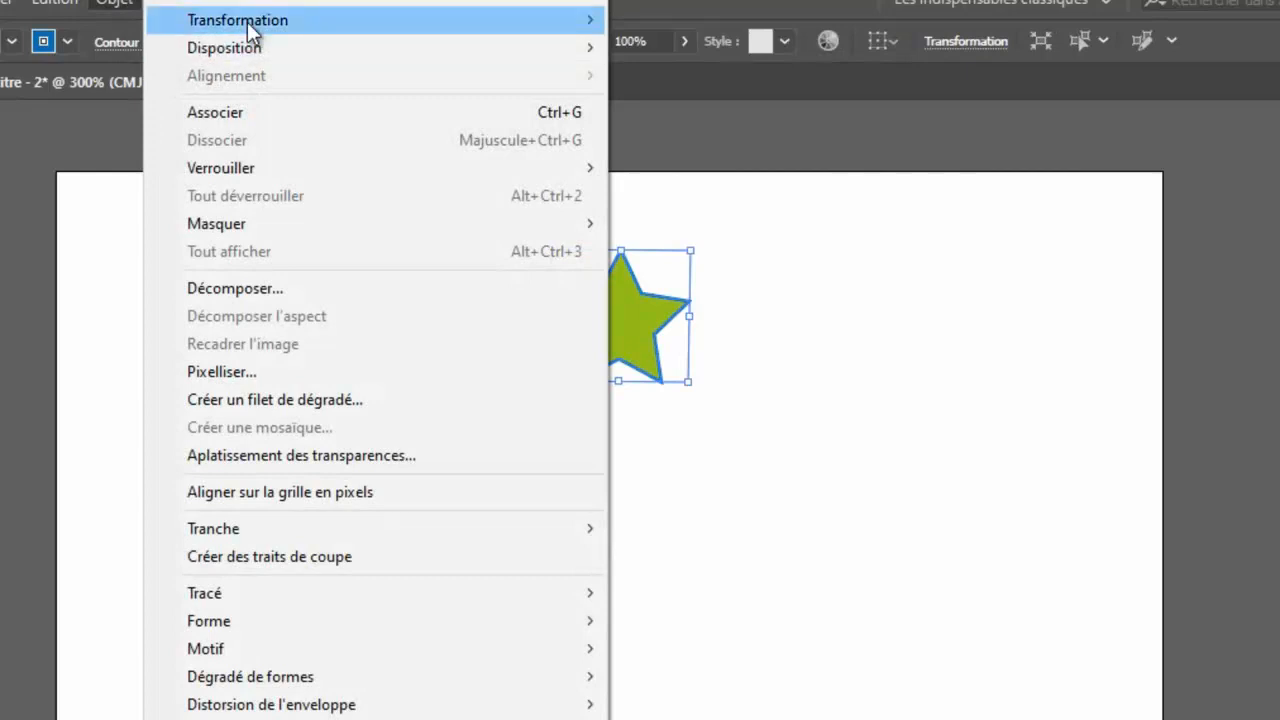
mouse_move(284, 26)
click(711, 143)
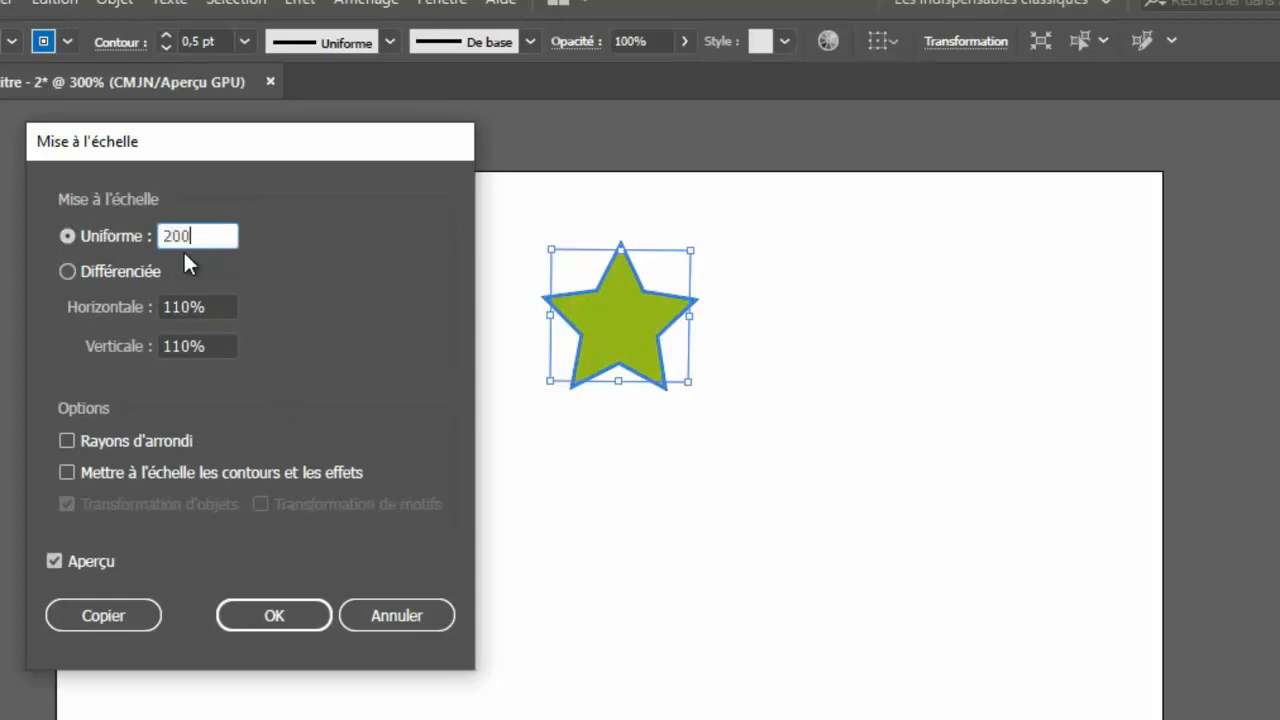
click(94, 563)
click(93, 563)
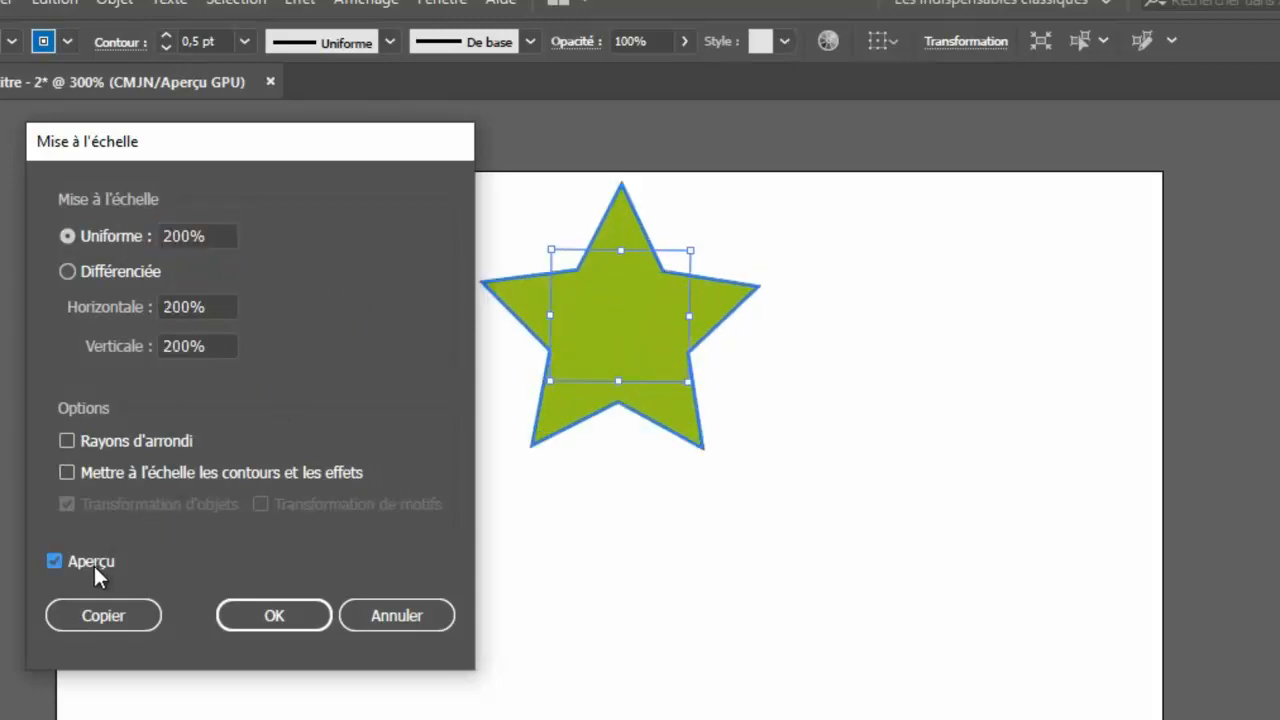
Compare the star with and without the preview of the 200% uniform scaling
click(101, 558)
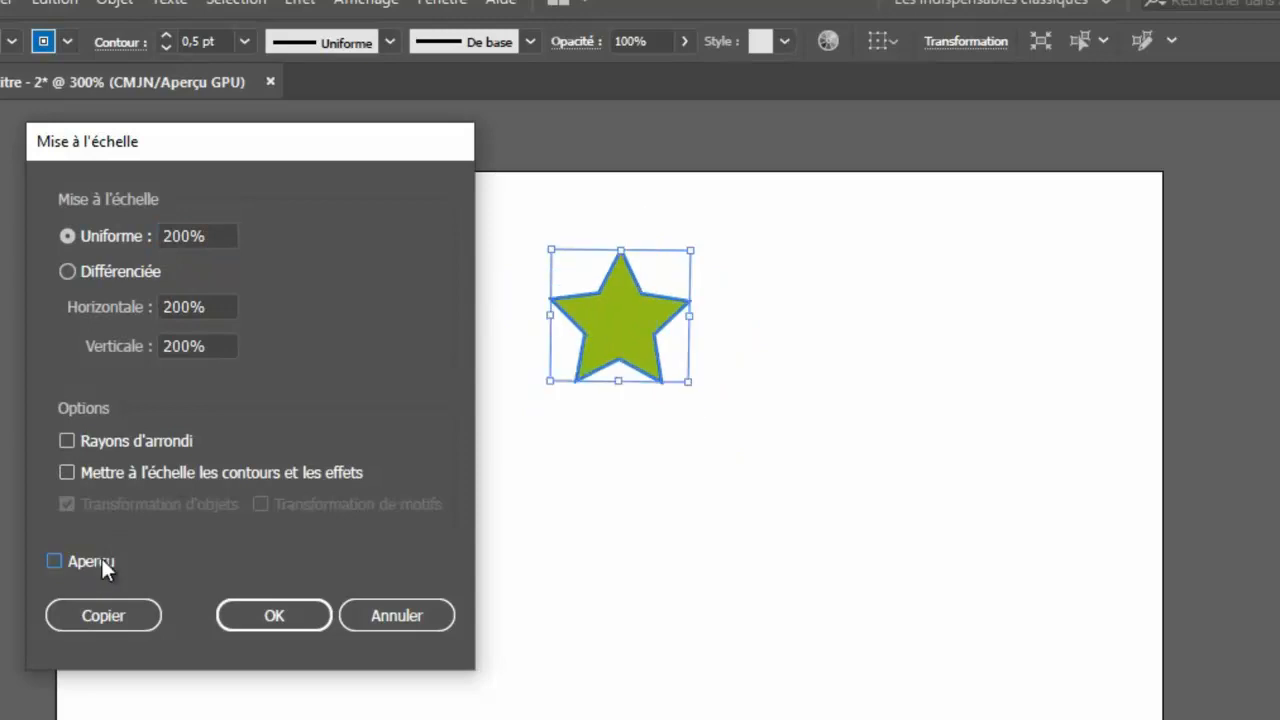
click(101, 558)
click(101, 558)
click(101, 558)
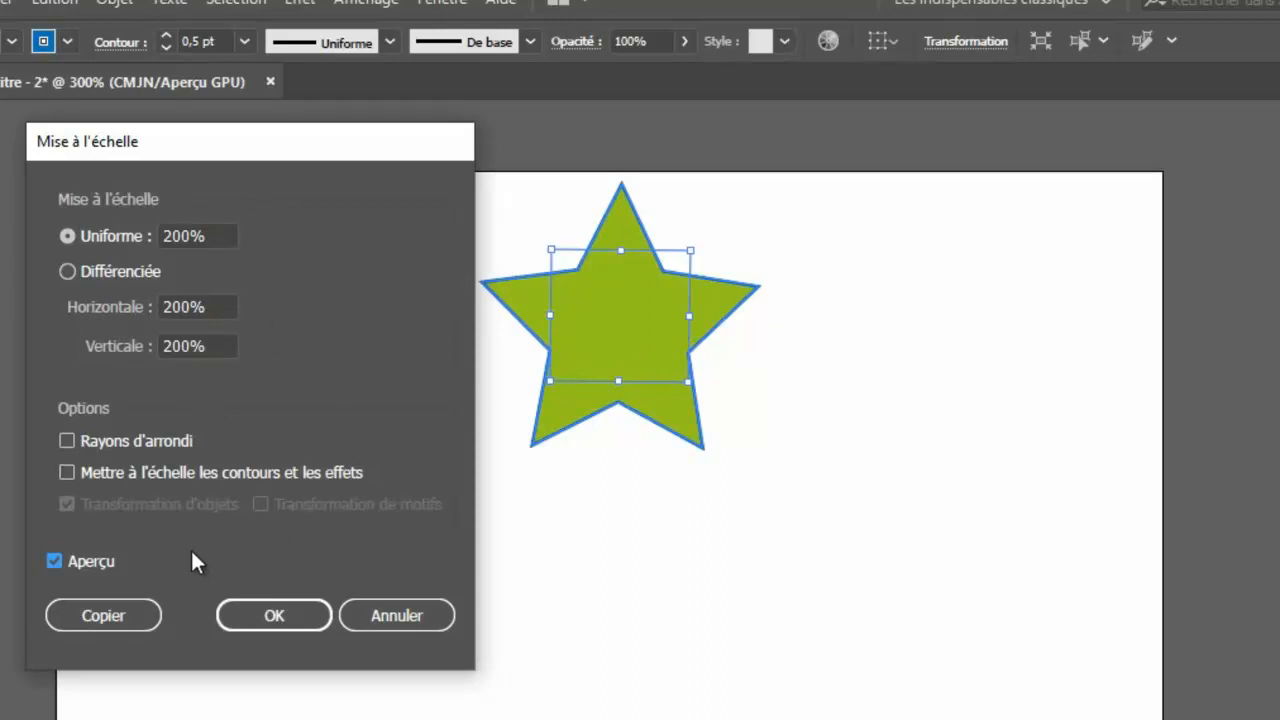
Scale the star uniformly to 400% and move it diagonally down and to the right so its upper point lies inside the artboard
drag(214, 235, 121, 243)
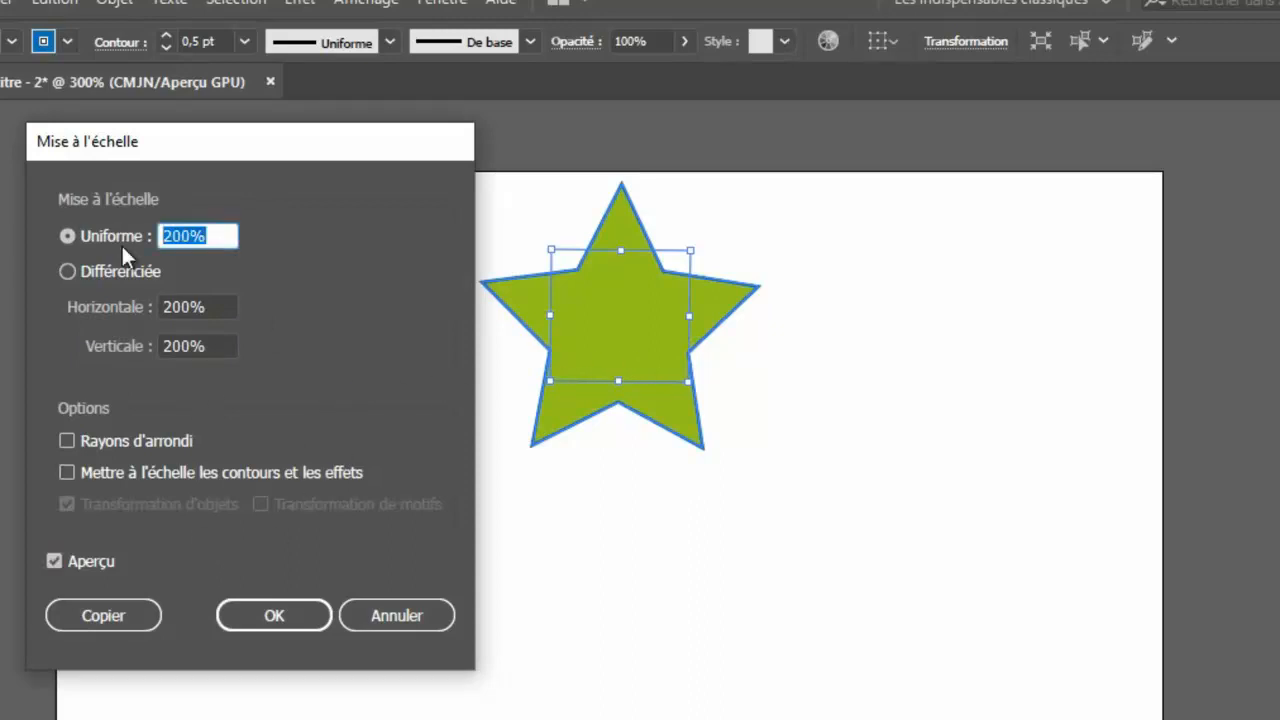
text(400)
click(87, 563)
click(87, 563)
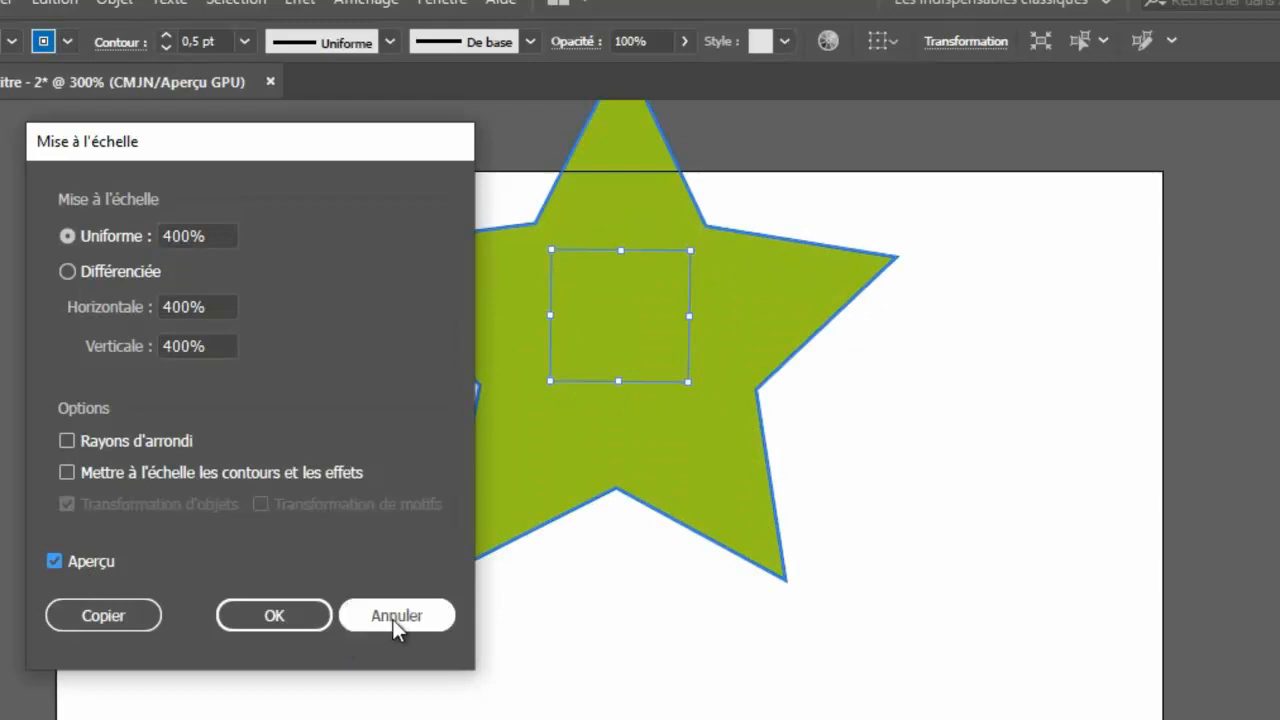
click(280, 613)
drag(657, 457, 842, 662)
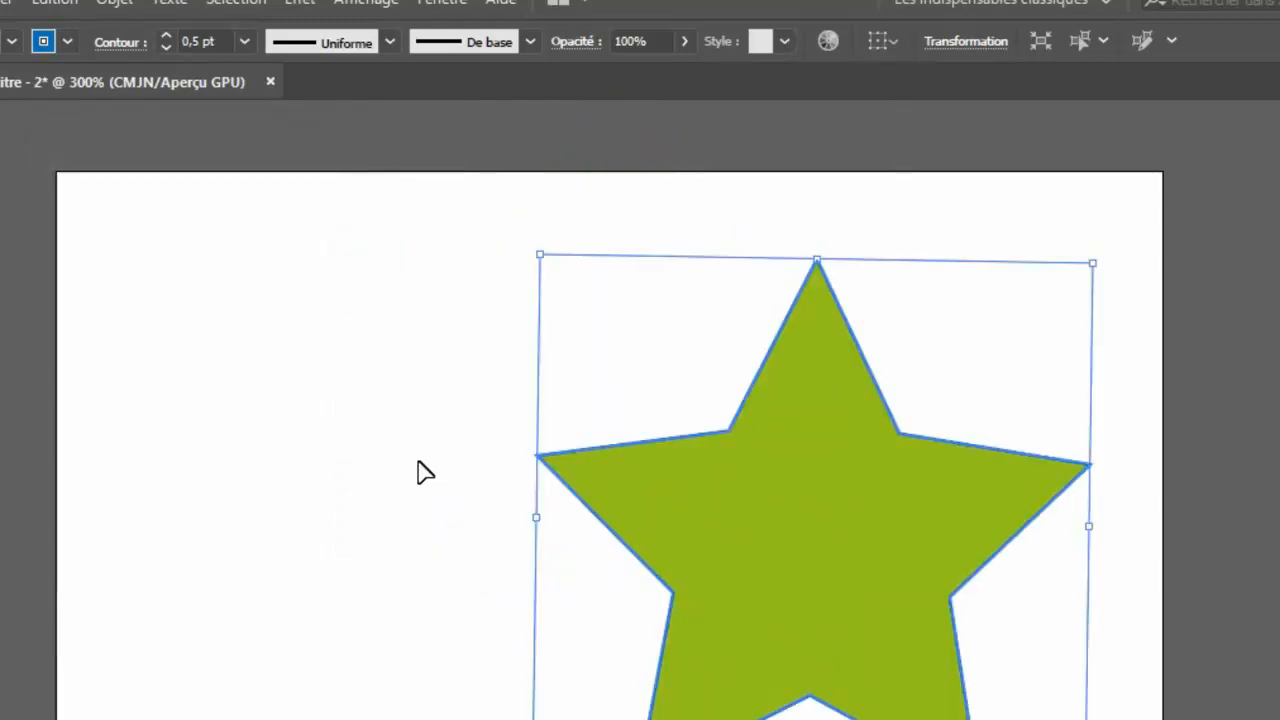
Start a Shear transformation of the enlarged star with a shear angle of 30° along the horizontal axis
click(120, 6)
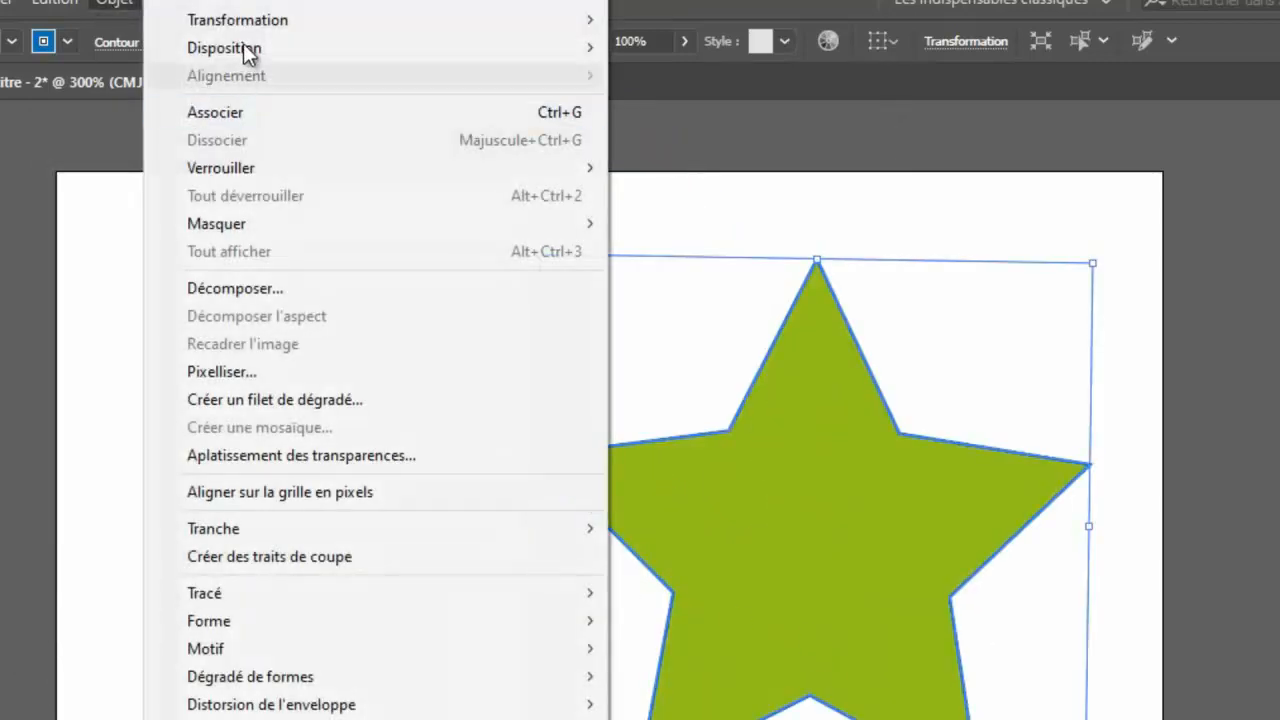
mouse_move(248, 24)
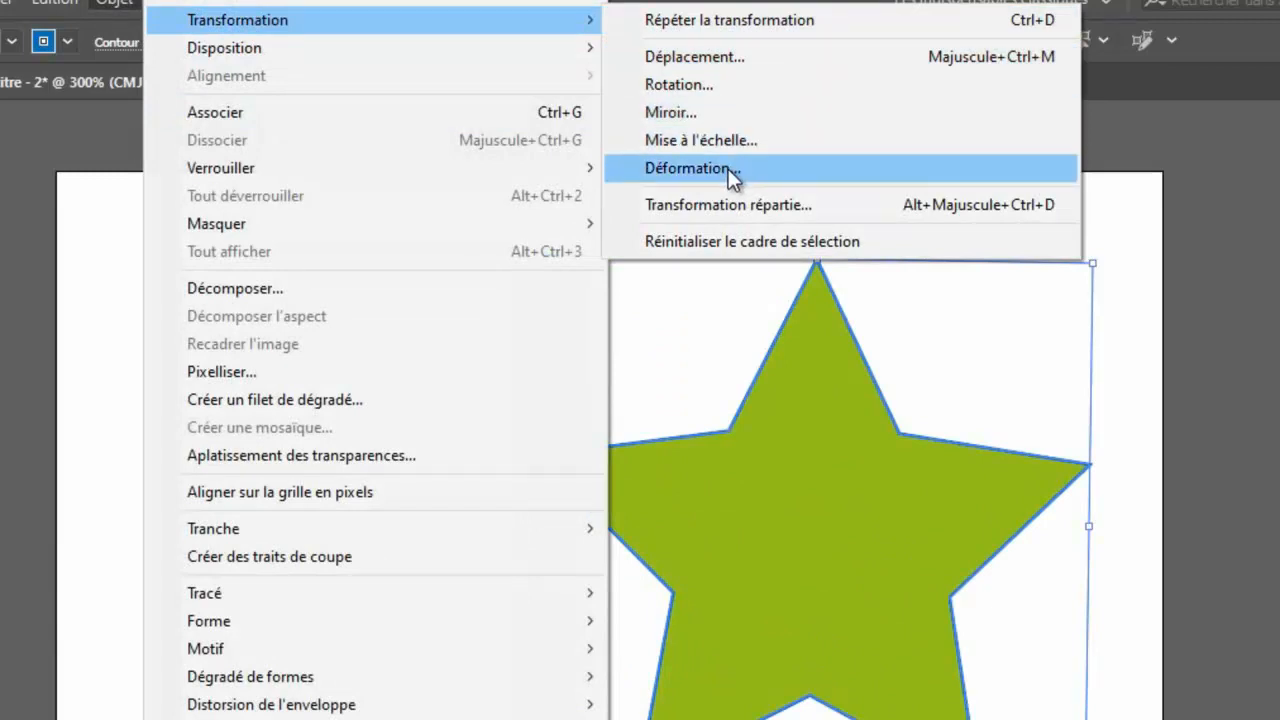
click(728, 169)
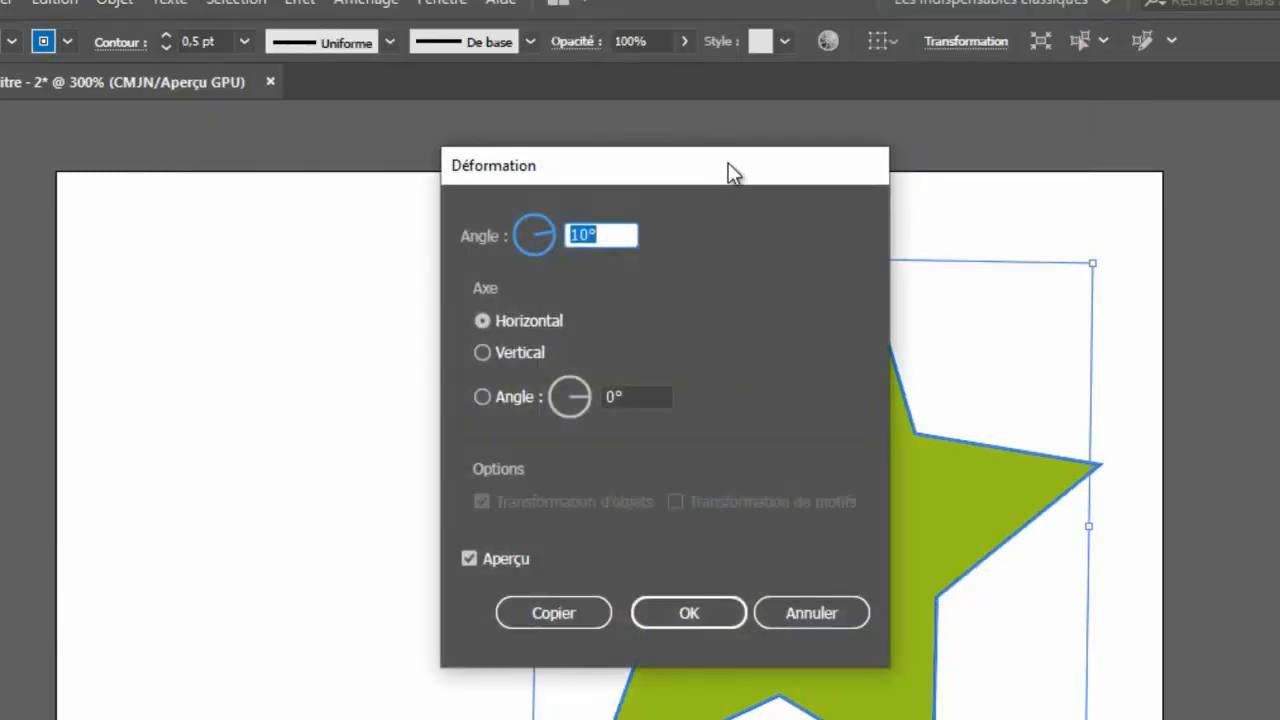
drag(728, 170, 307, 208)
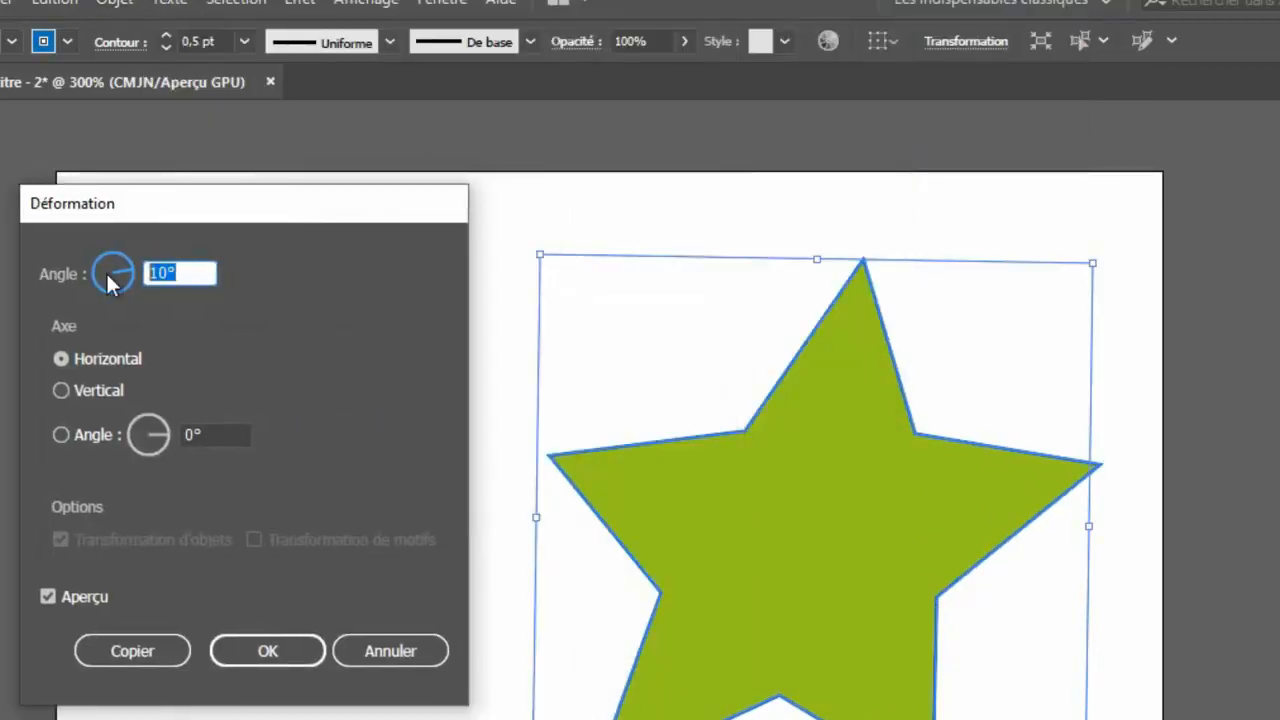
text(30)
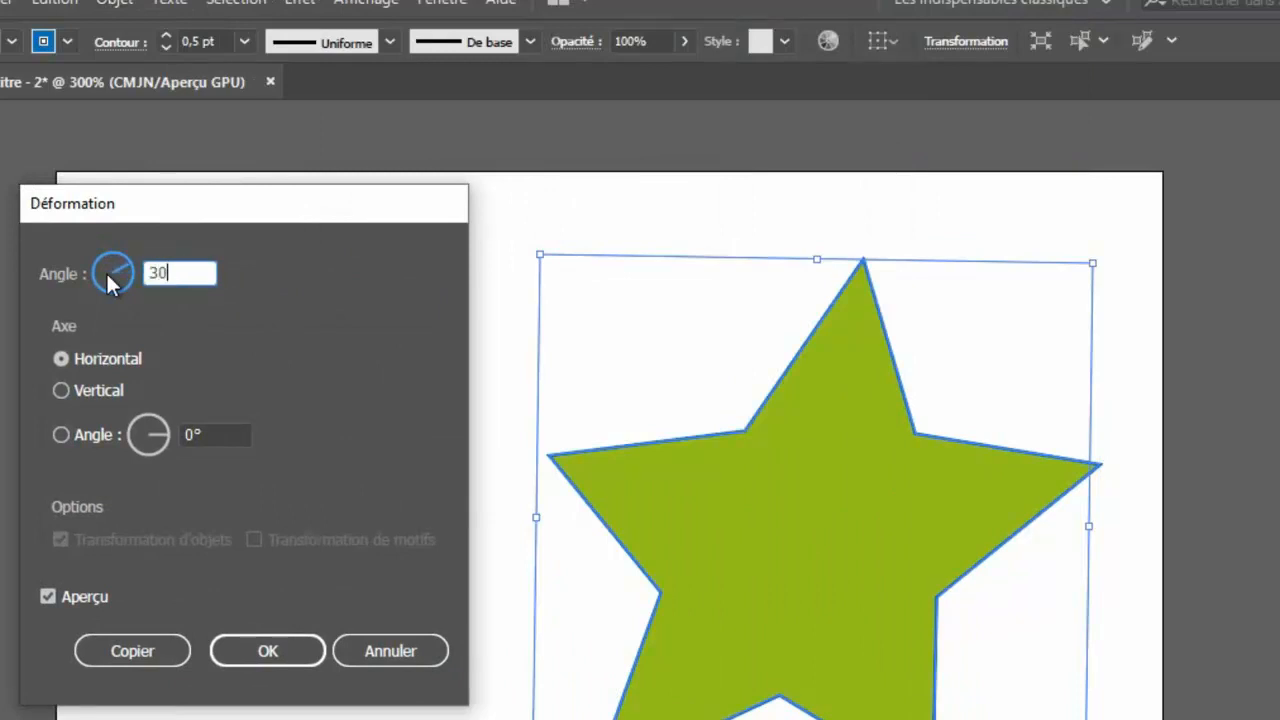
Compare the star with and without the preview of the 30° horizontal shear
click(81, 596)
click(80, 594)
click(80, 594)
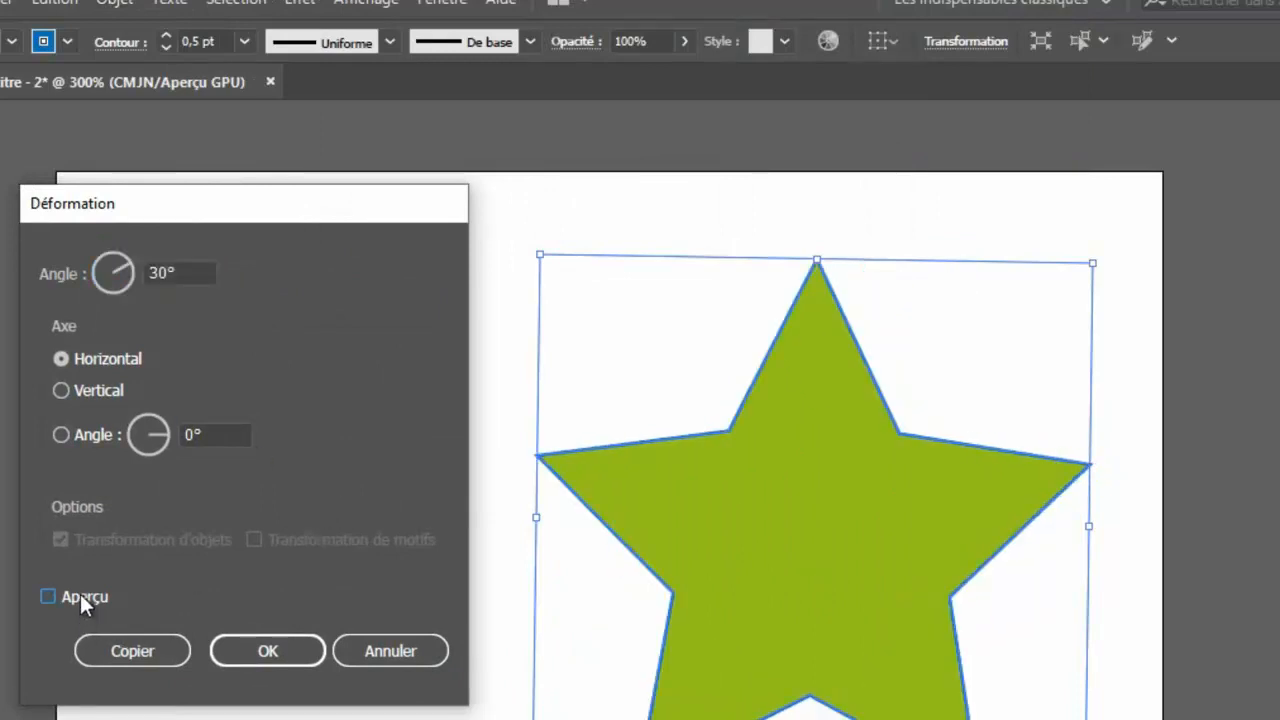
click(80, 594)
click(80, 594)
click(80, 594)
click(80, 594)
click(80, 594)
click(80, 594)
Set the shear axis to a custom angle of 325° and compare the star with and without the preview
click(164, 447)
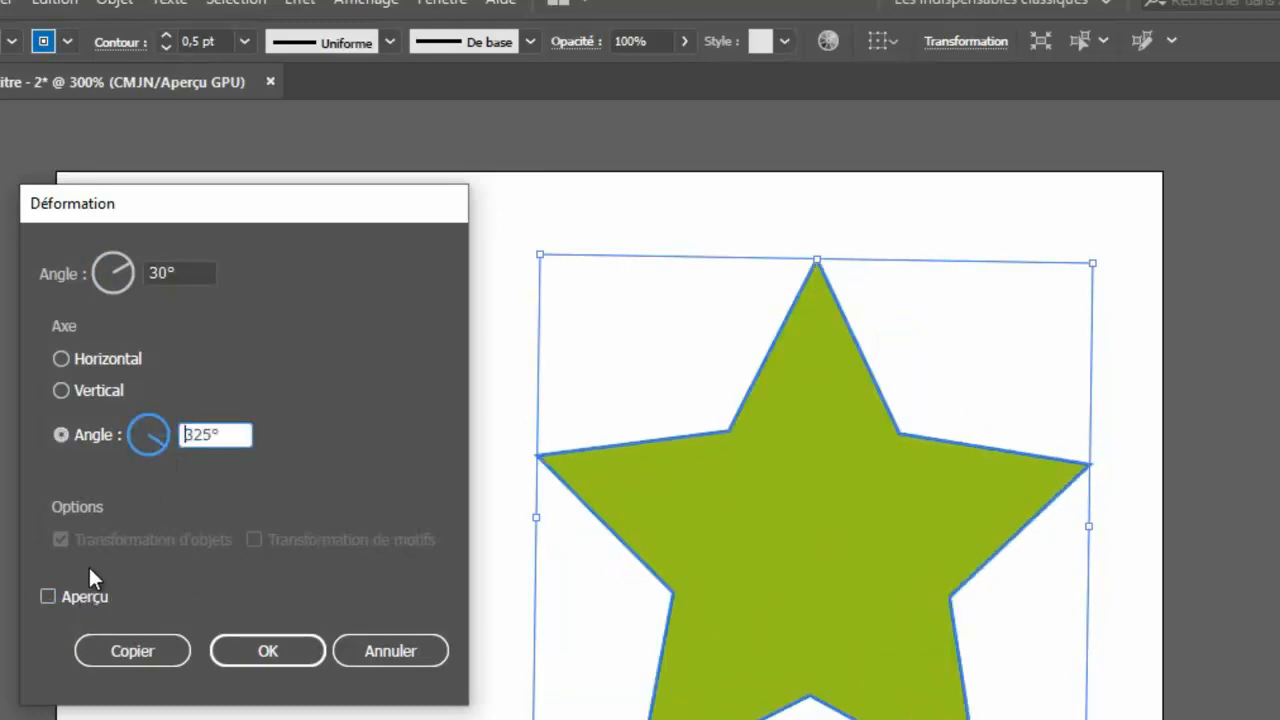
click(84, 595)
click(84, 595)
click(84, 595)
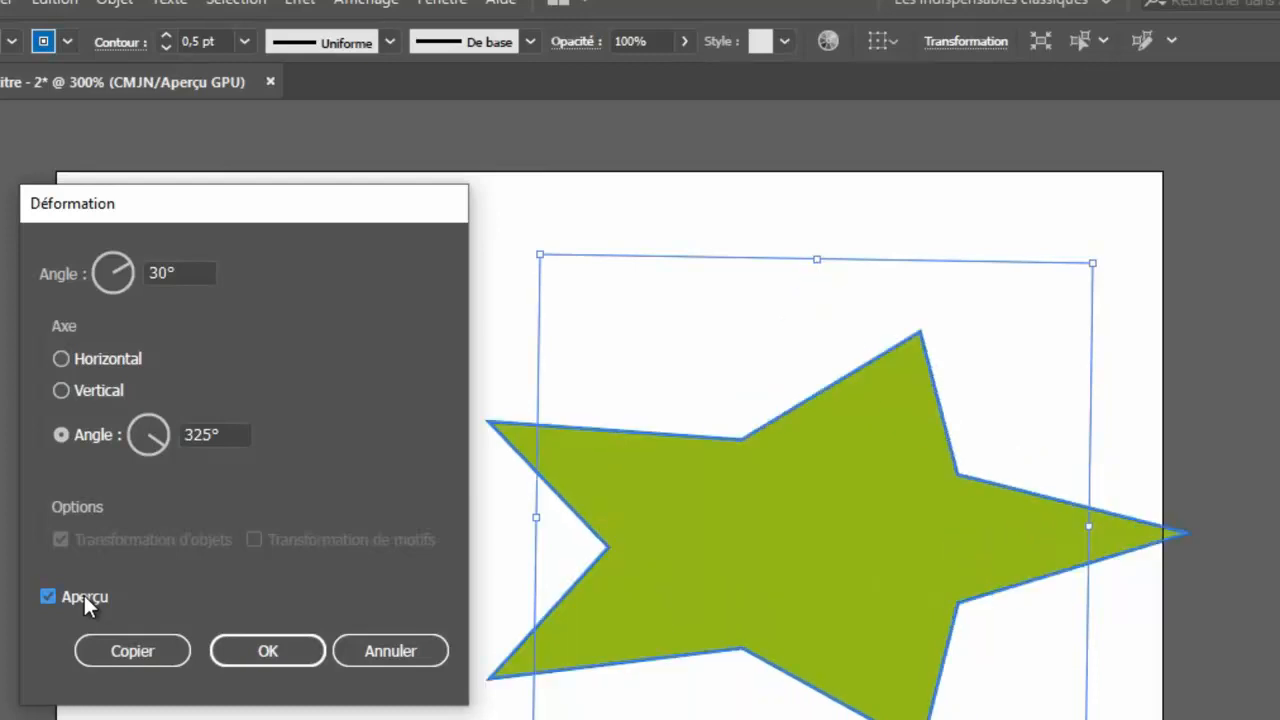
click(84, 595)
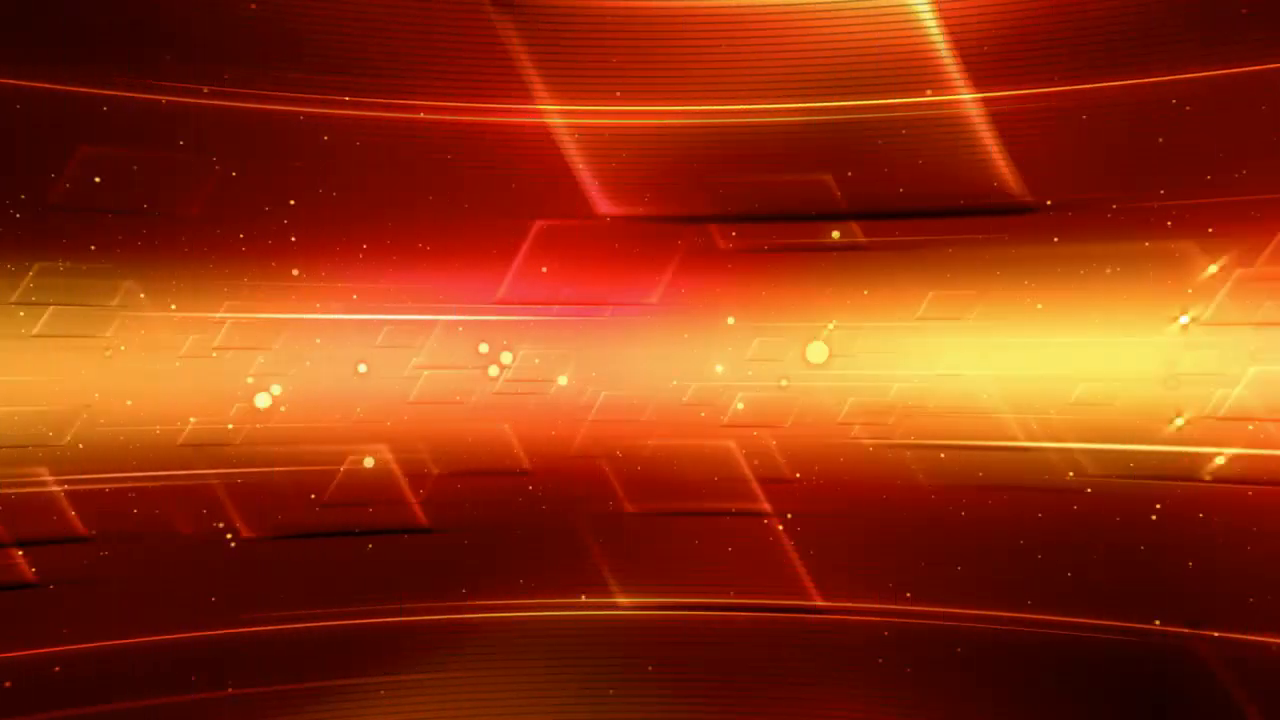